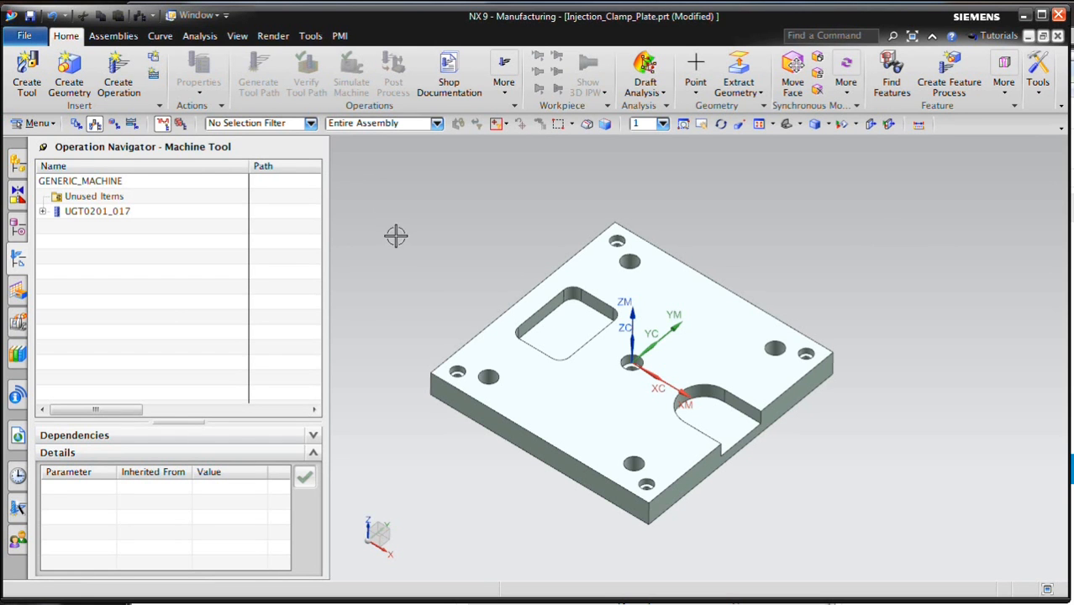
# - Inspect the UGT0201_017 tool and the WORKPIECE geometry already defined for machining the clamp plate
pyautogui.moveTo(422, 259)
pyautogui.mouseDown(button='middle')
pyautogui.moveTo(430, 291)
pyautogui.moveTo(428, 275)
pyautogui.mouseUp(button='middle')
pyautogui.scroll(5, 424, 270)
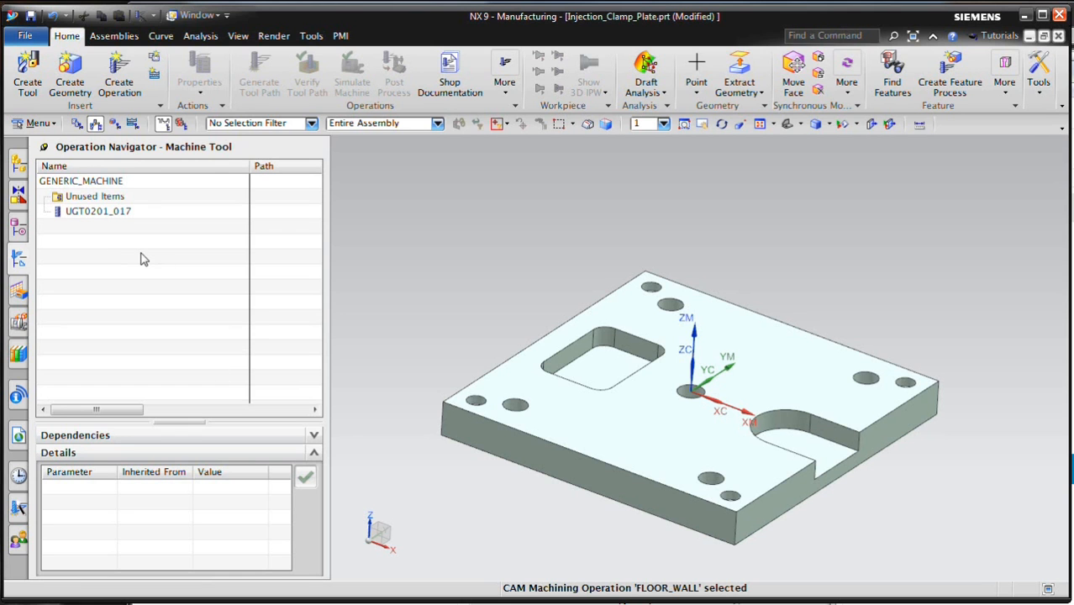
pyautogui.click(101, 217)
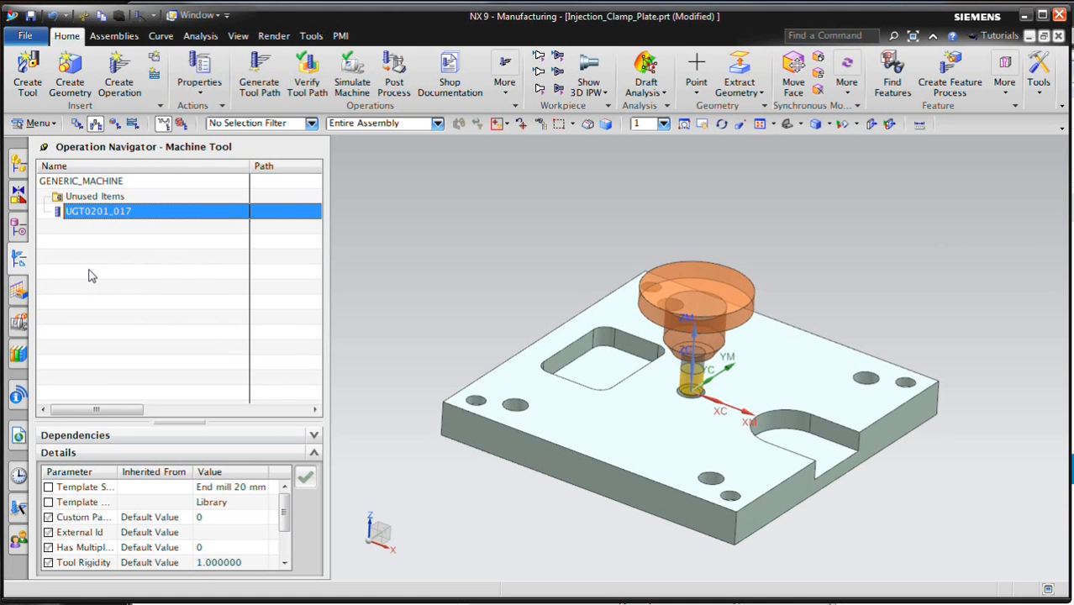
pyautogui.click(115, 122)
pyautogui.click(95, 228)
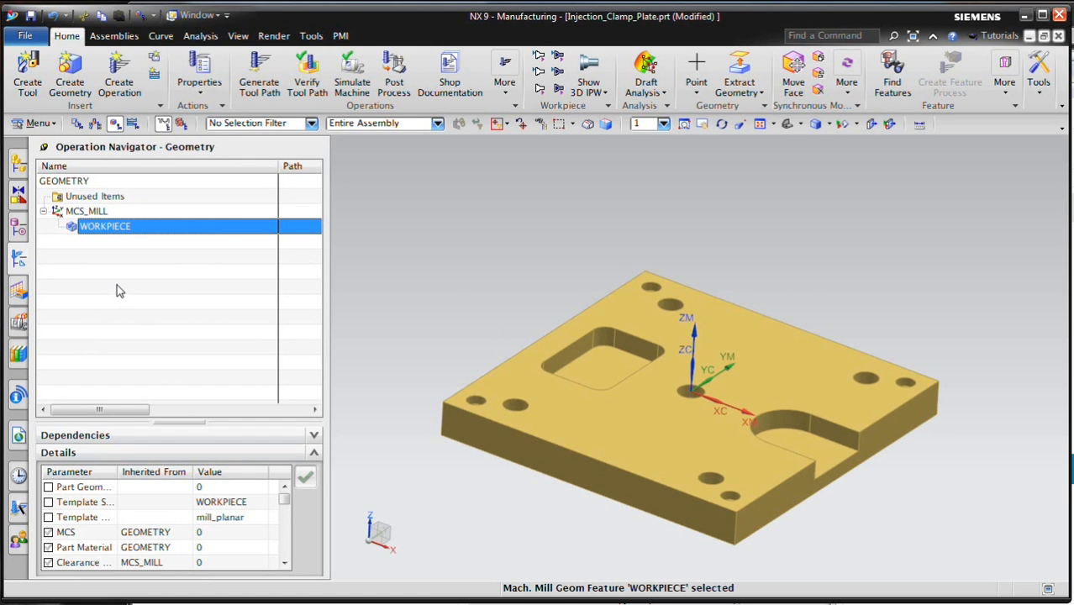
# - Start Teach Features for the clamp plate and add a new feature type named Slot_1 under CustomerFeature
pyautogui.click(20, 293)
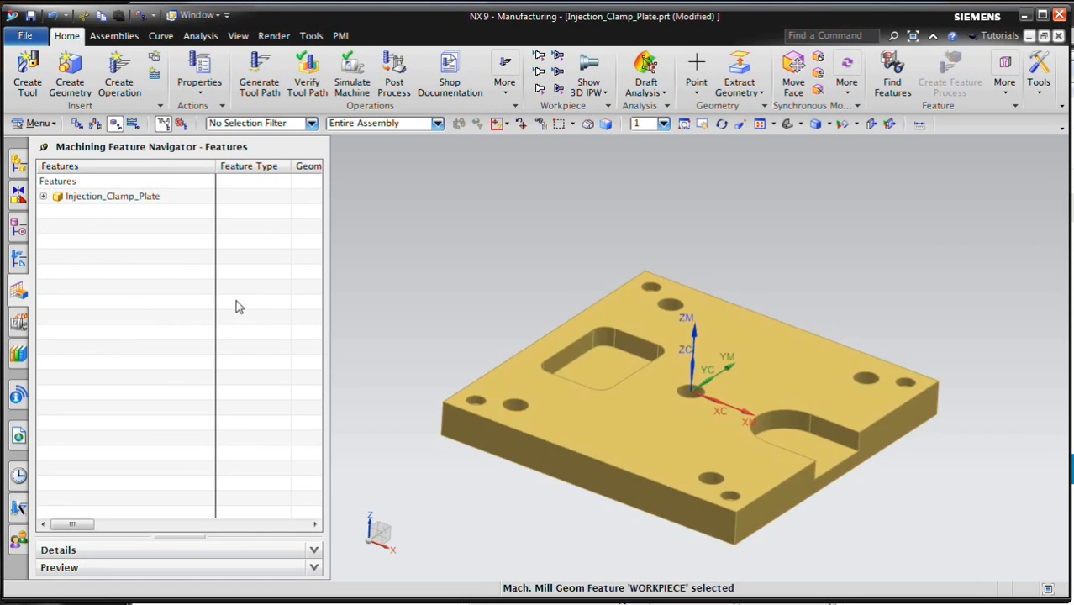
pyautogui.rightClick(71, 242)
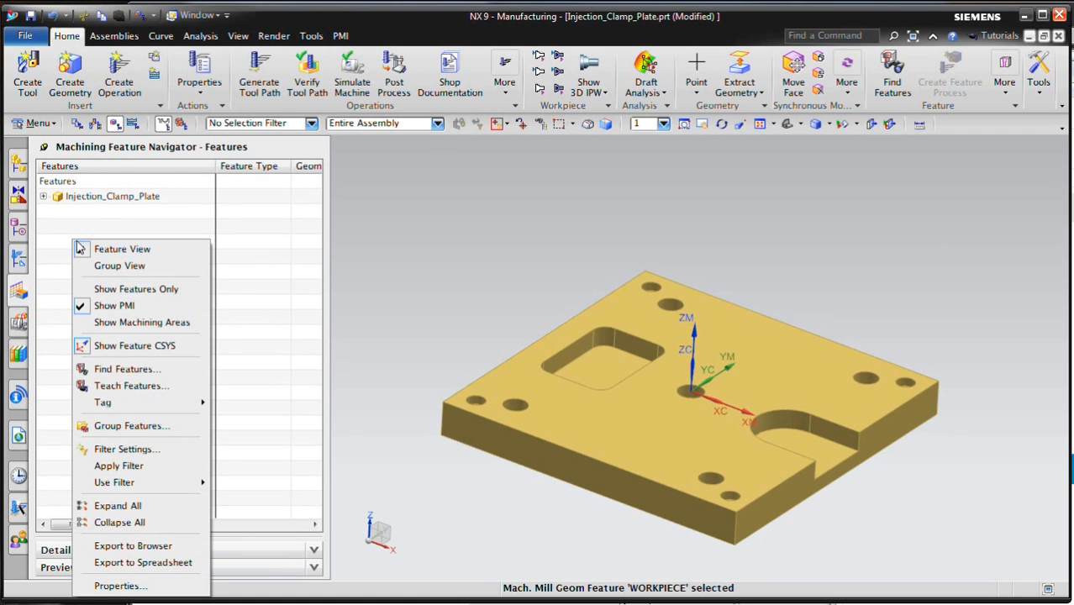
pyautogui.click(135, 388)
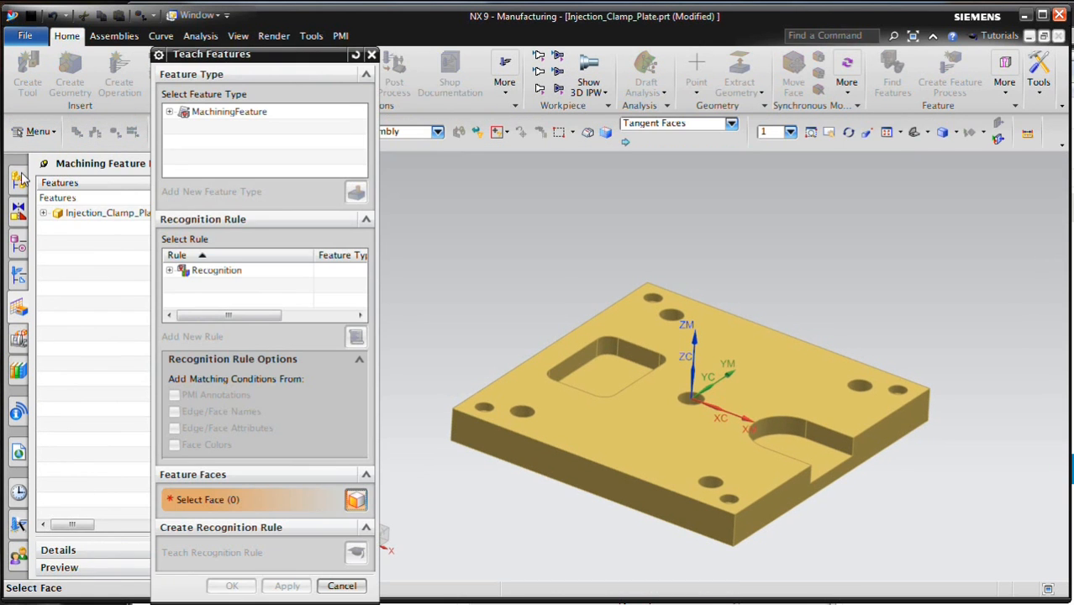
pyautogui.click(169, 111)
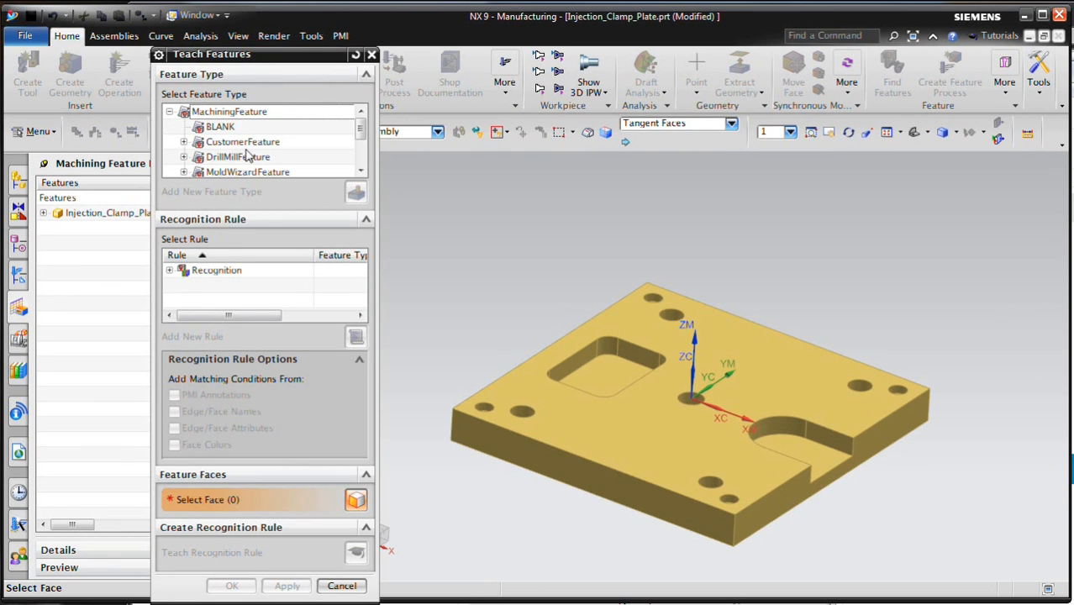
pyautogui.click(243, 143)
pyautogui.click(184, 142)
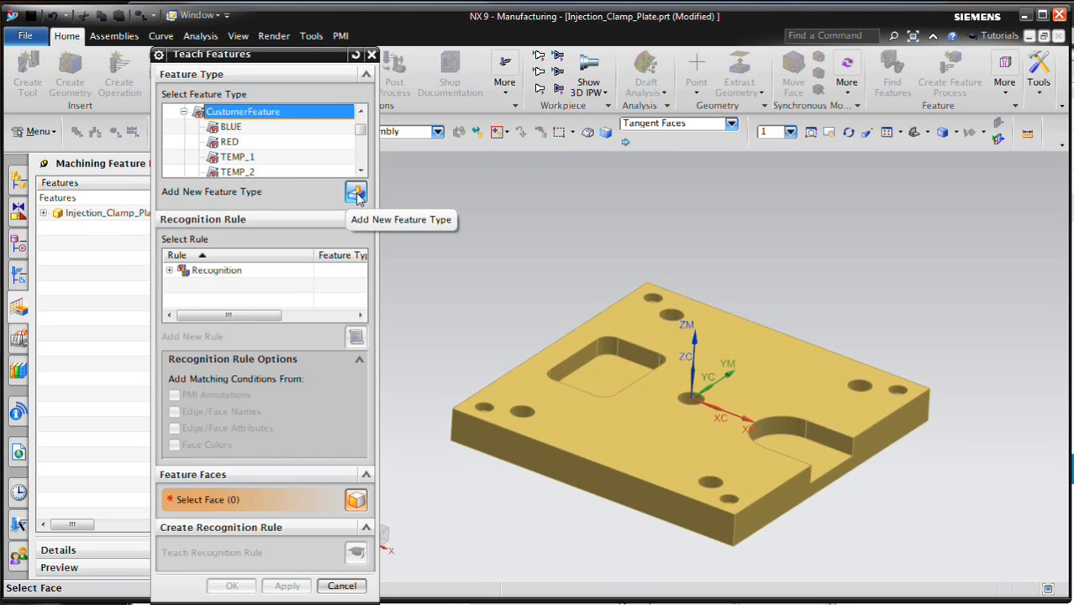
pyautogui.click(356, 194)
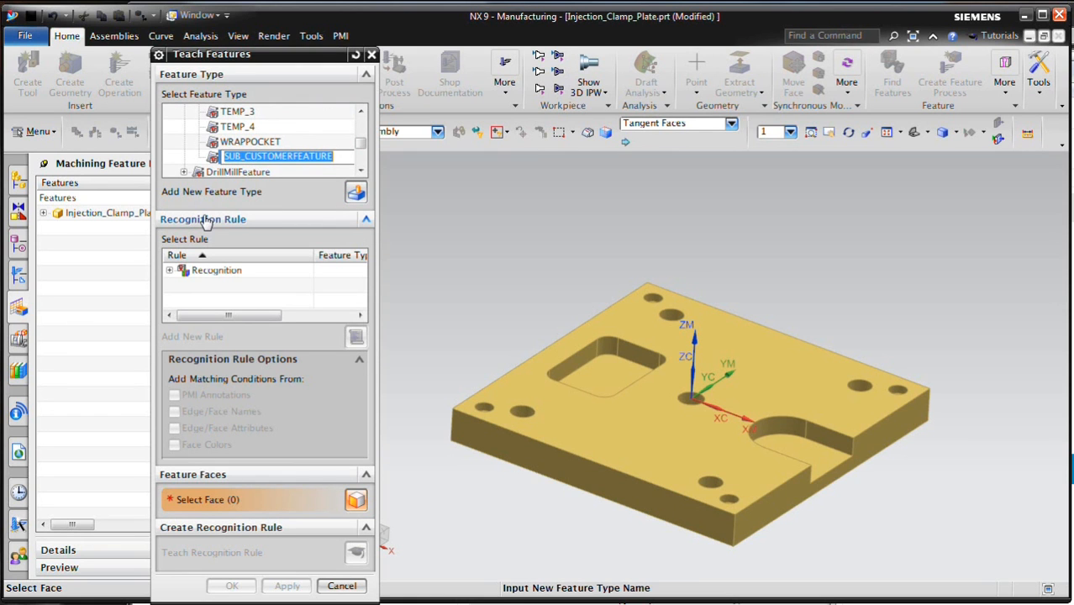
pyautogui.write('Slot_11')
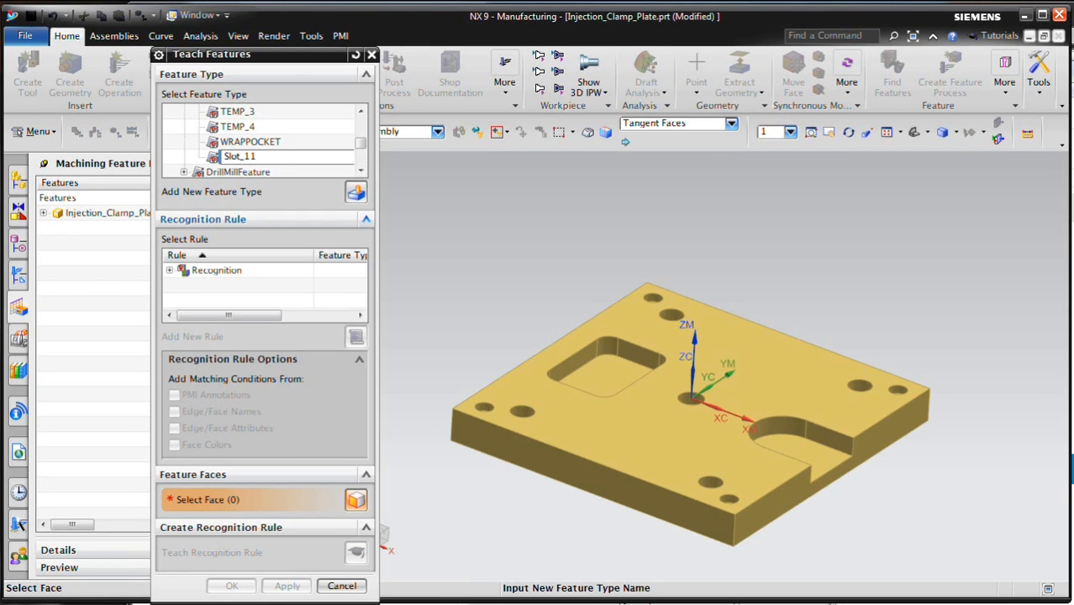
pyautogui.press('BackSpace')
# - Add a new recognition rule for SLOT_1 under SampleColorFeatures
pyautogui.click(234, 274)
pyautogui.click(170, 270)
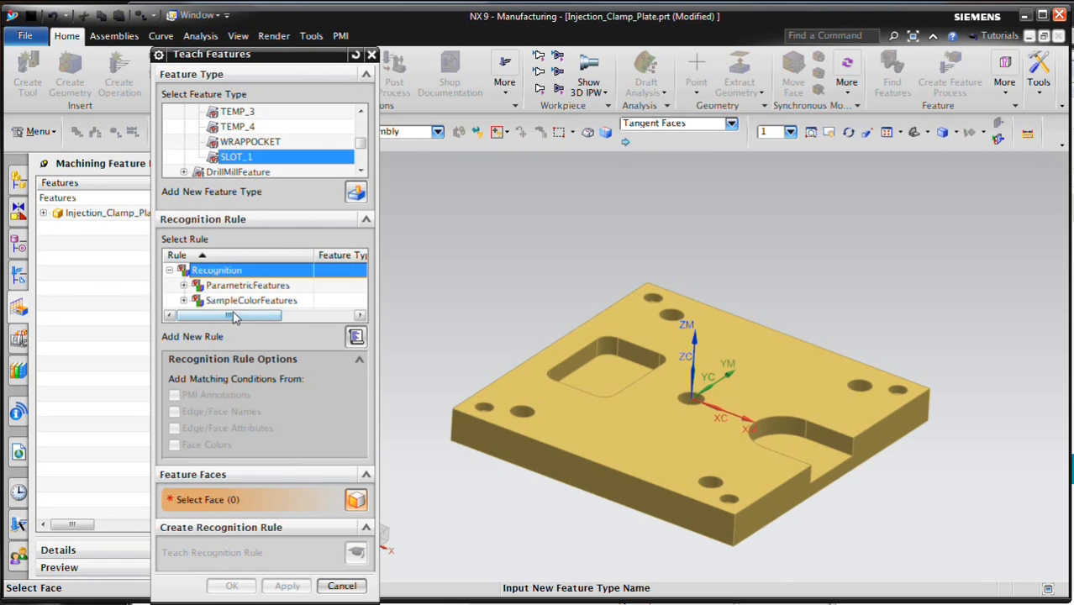
pyautogui.click(184, 302)
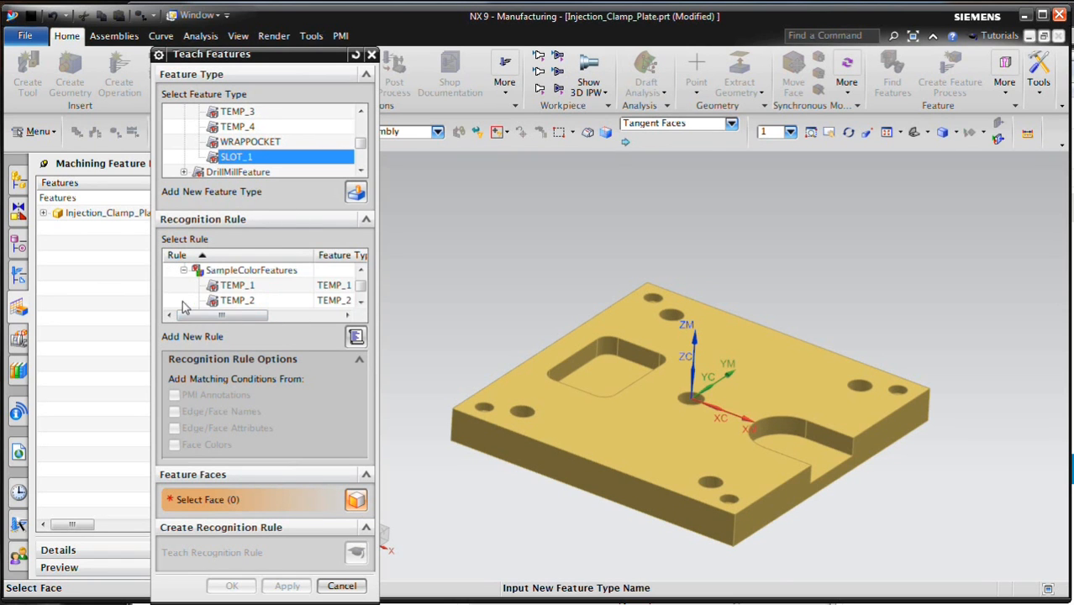
pyautogui.click(240, 272)
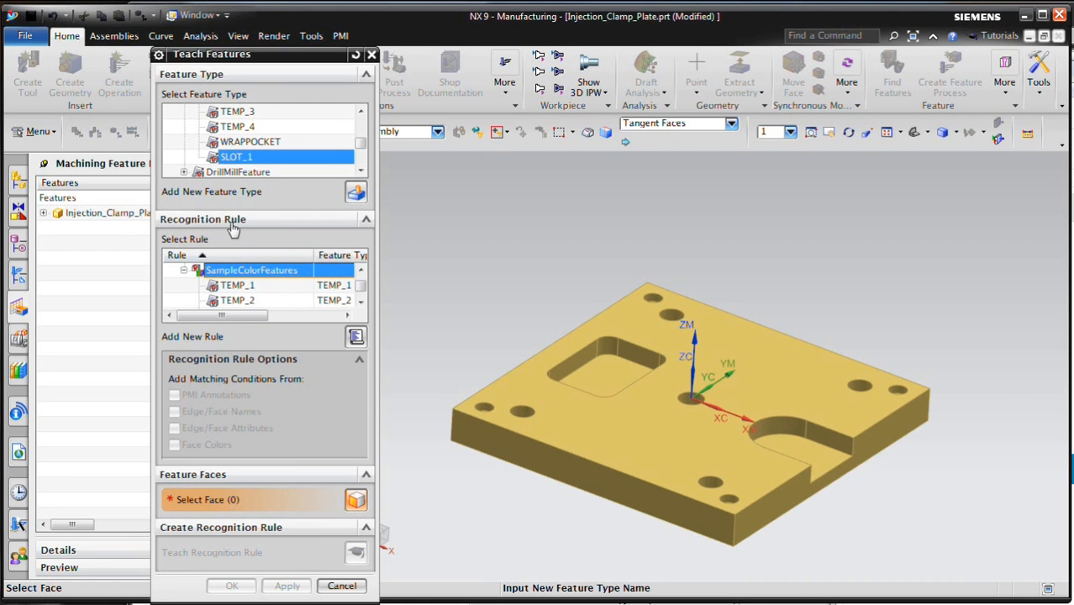
pyautogui.click(357, 337)
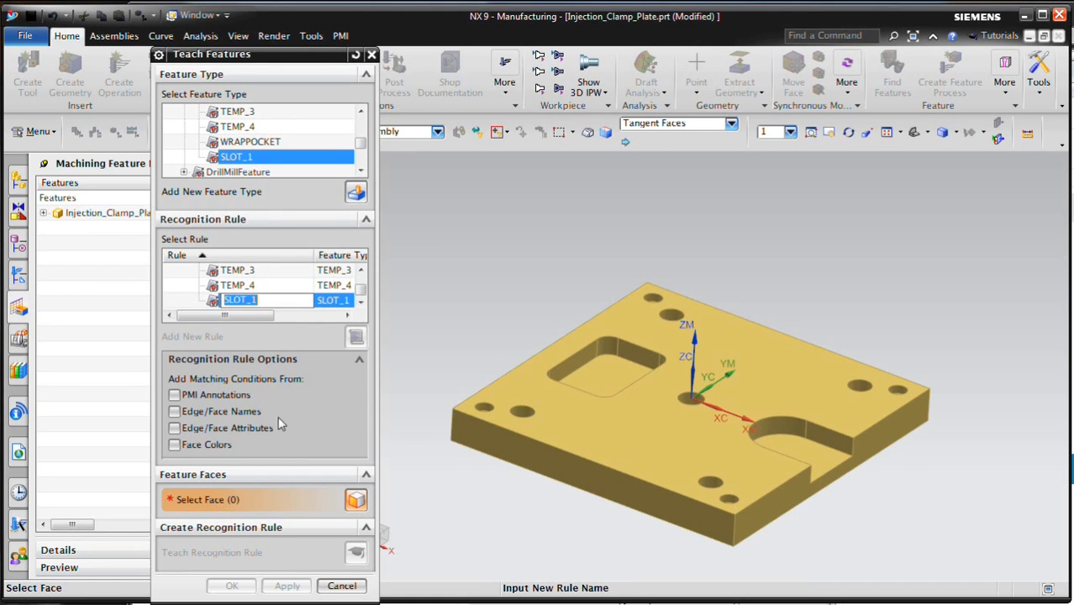
# - Teach the SLOT_1 recognition rule from the floor and wall faces of the open U-shaped slot and accept it
pyautogui.click(815, 451)
pyautogui.click(878, 448)
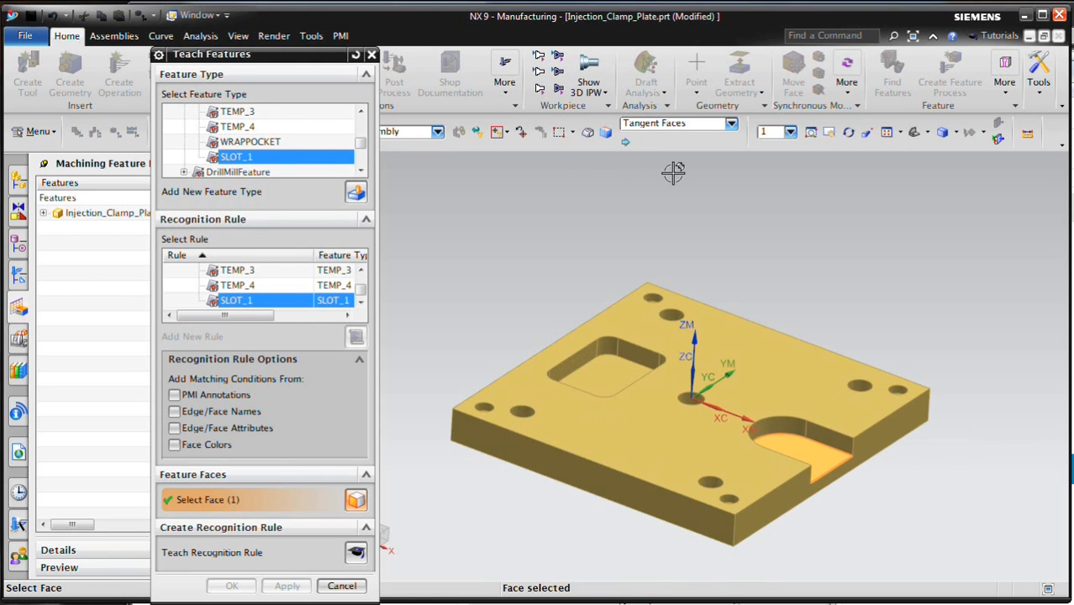
pyautogui.click(813, 432)
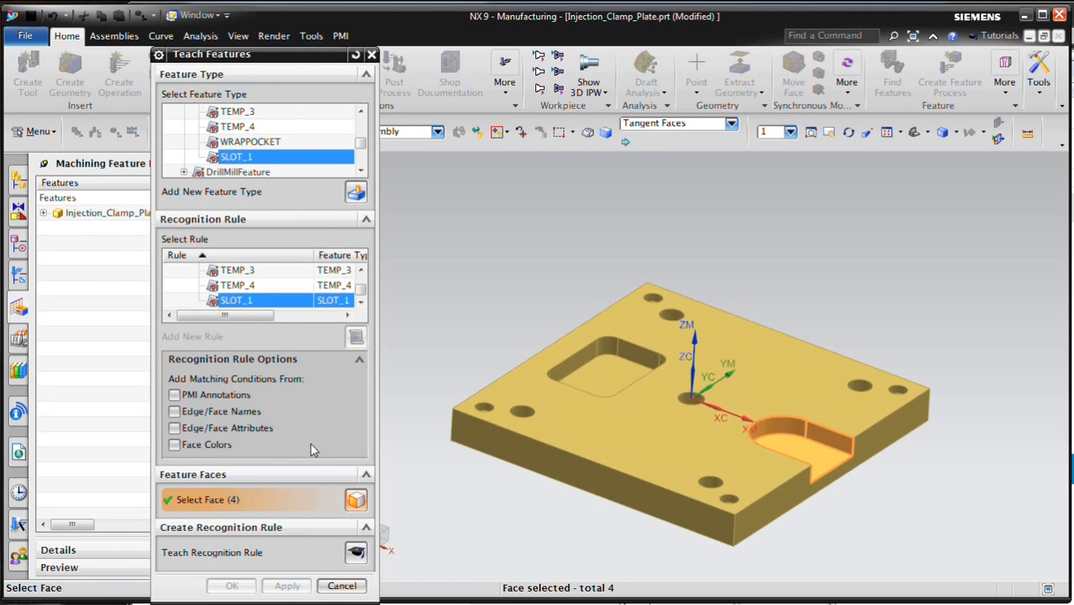
pyautogui.click(355, 552)
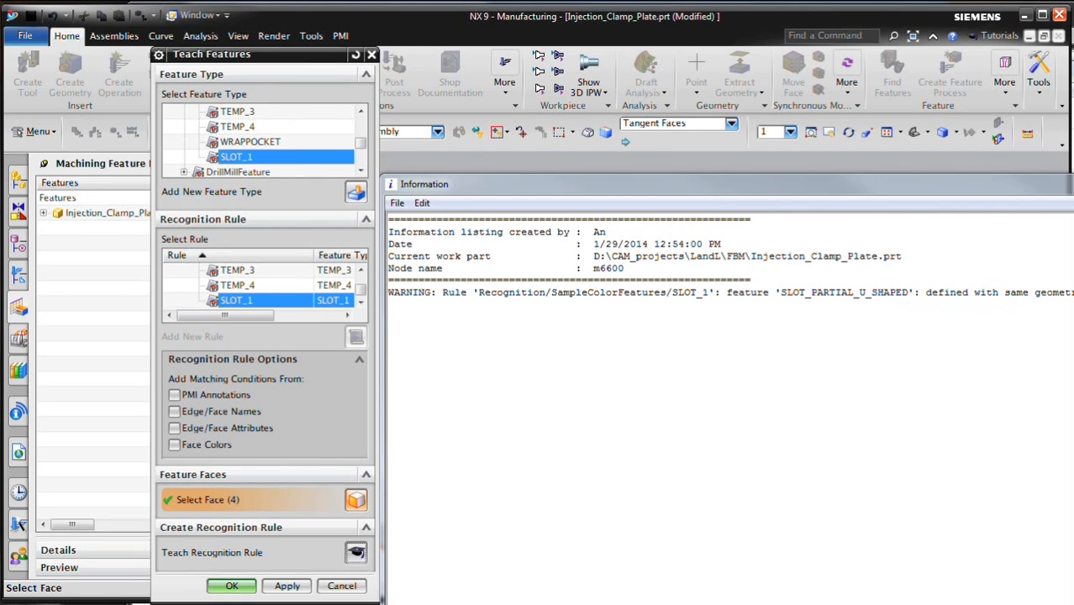
pyautogui.hotkey('alt', 'F4')
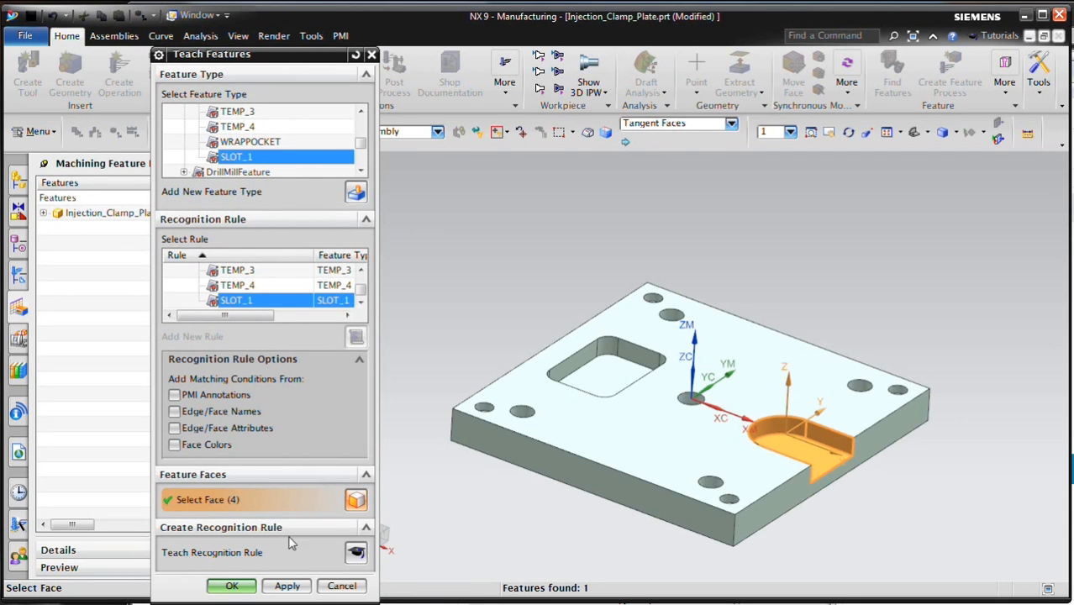
pyautogui.click(232, 586)
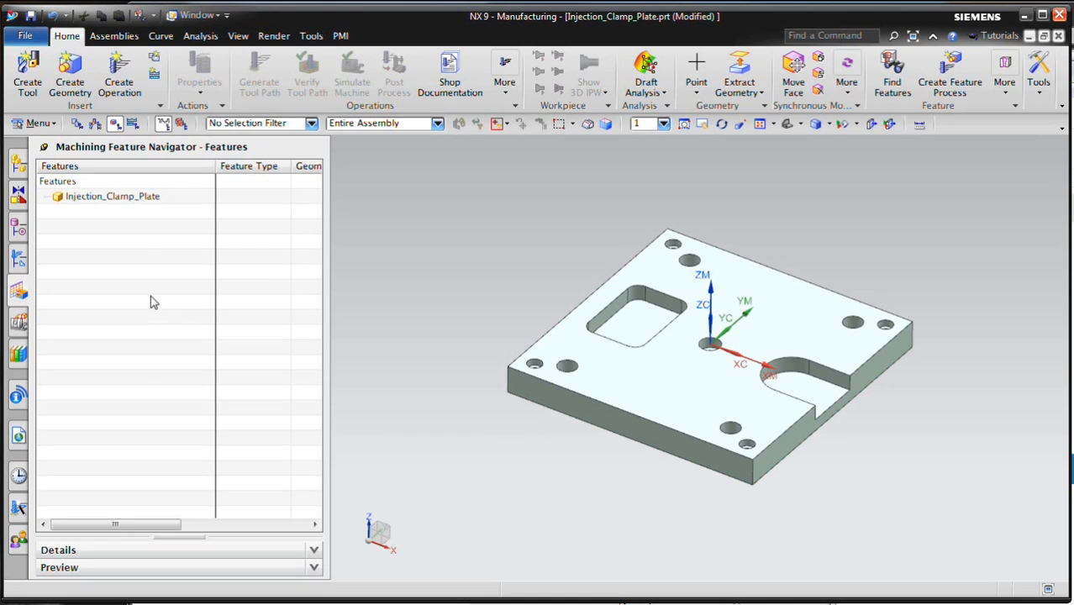
# - Set up Find Features with Parametric Recognition as the type and Workpiece as the search method
pyautogui.rightClick(133, 247)
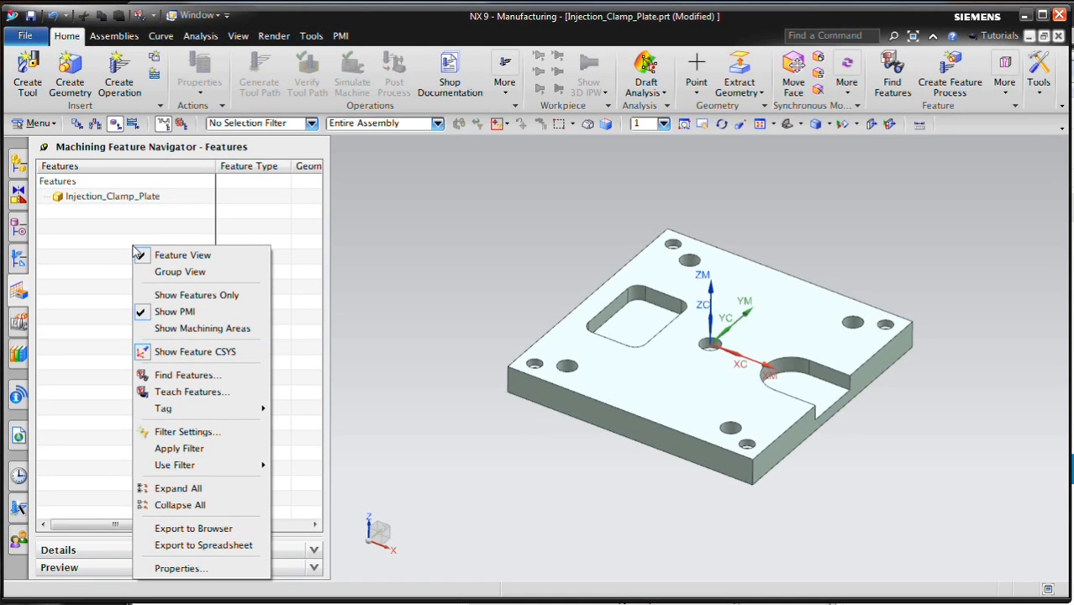
pyautogui.click(195, 383)
pyautogui.click(267, 74)
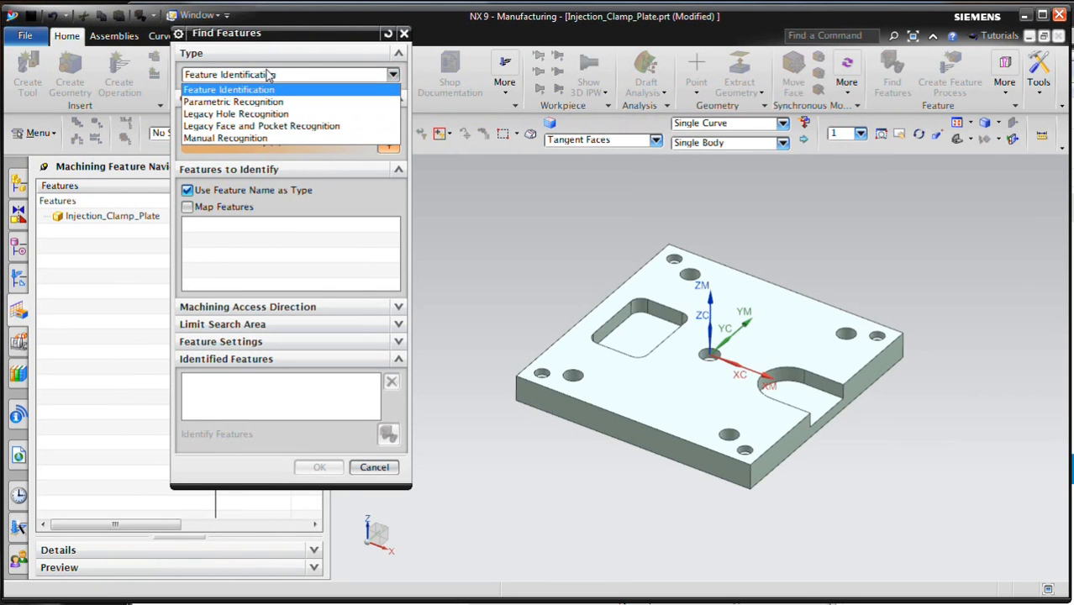
pyautogui.click(269, 101)
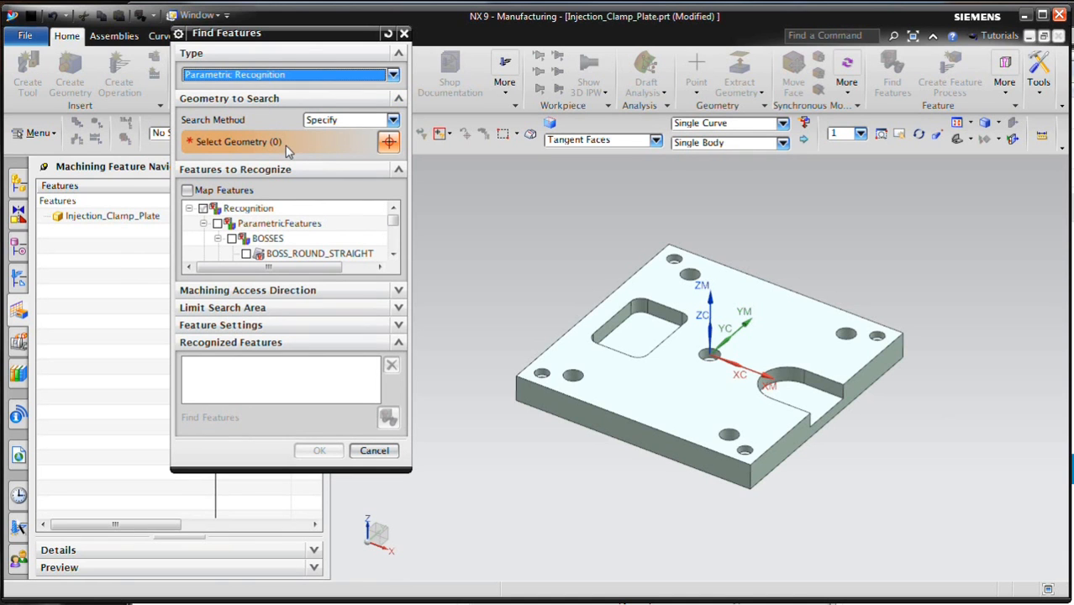
pyautogui.click(349, 120)
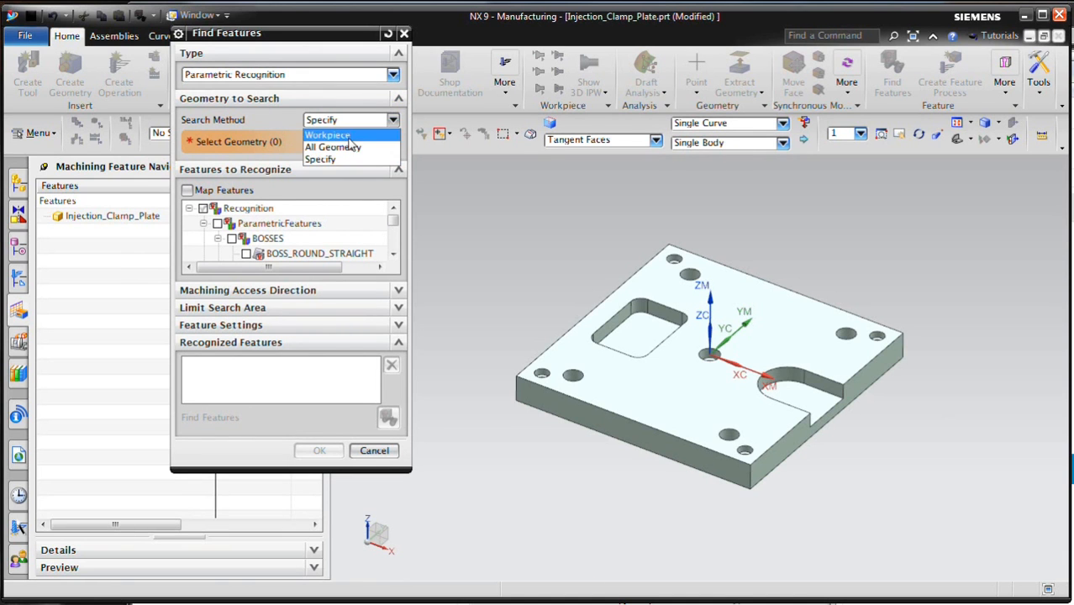
pyautogui.click(336, 136)
# - Exclude TEMP_4 from the features to recognize and check the list for SLOT_1
pyautogui.moveTo(393, 192); pyautogui.dragTo(393, 225)
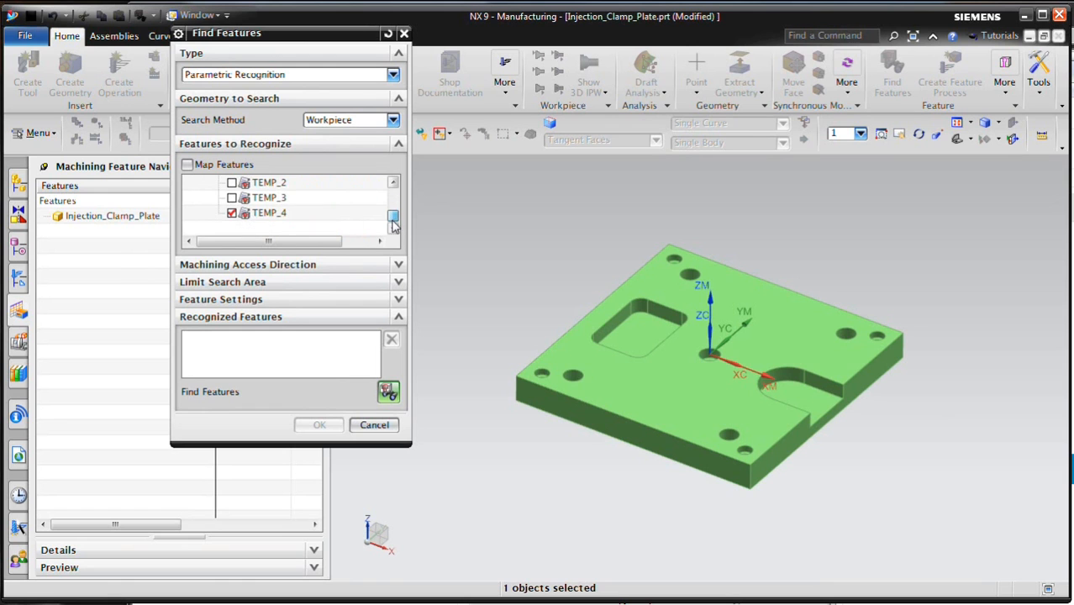
pyautogui.click(232, 213)
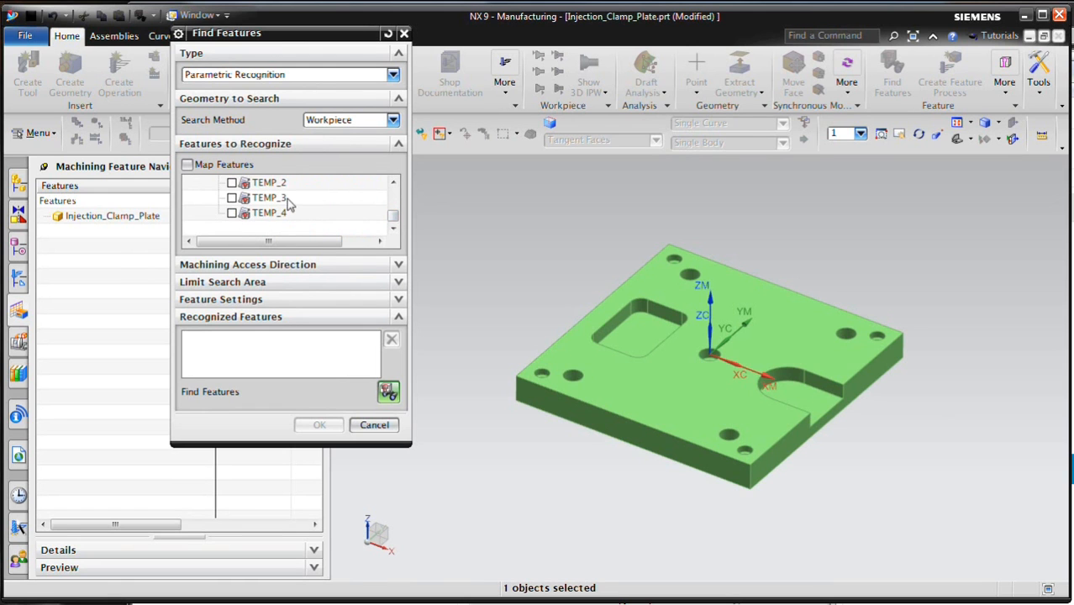
pyautogui.click(392, 184)
pyautogui.click(392, 184)
pyautogui.click(392, 184)
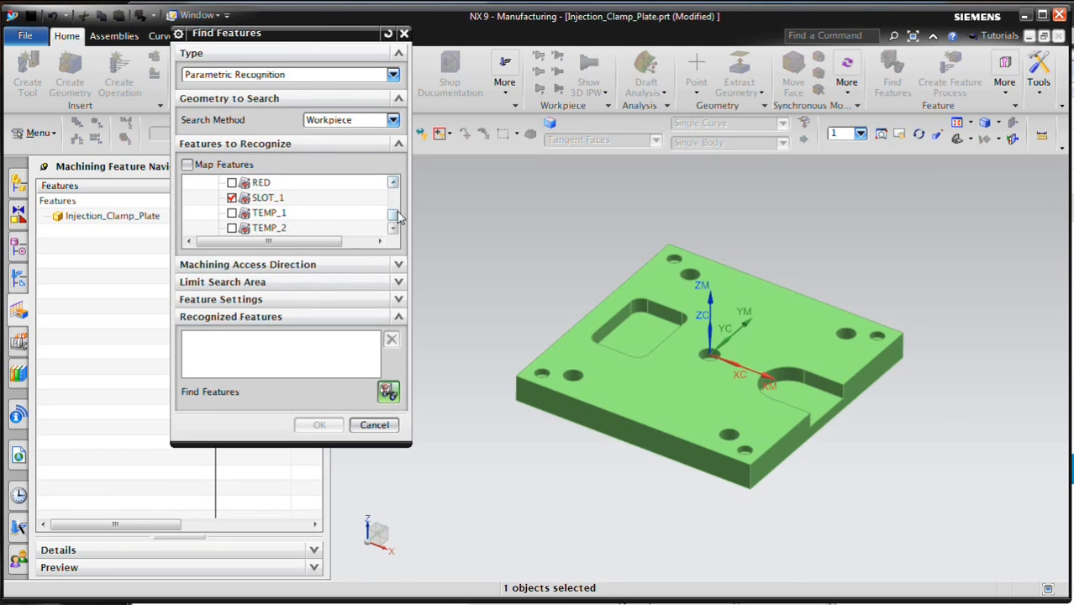
pyautogui.moveTo(392, 217); pyautogui.dragTo(394, 208)
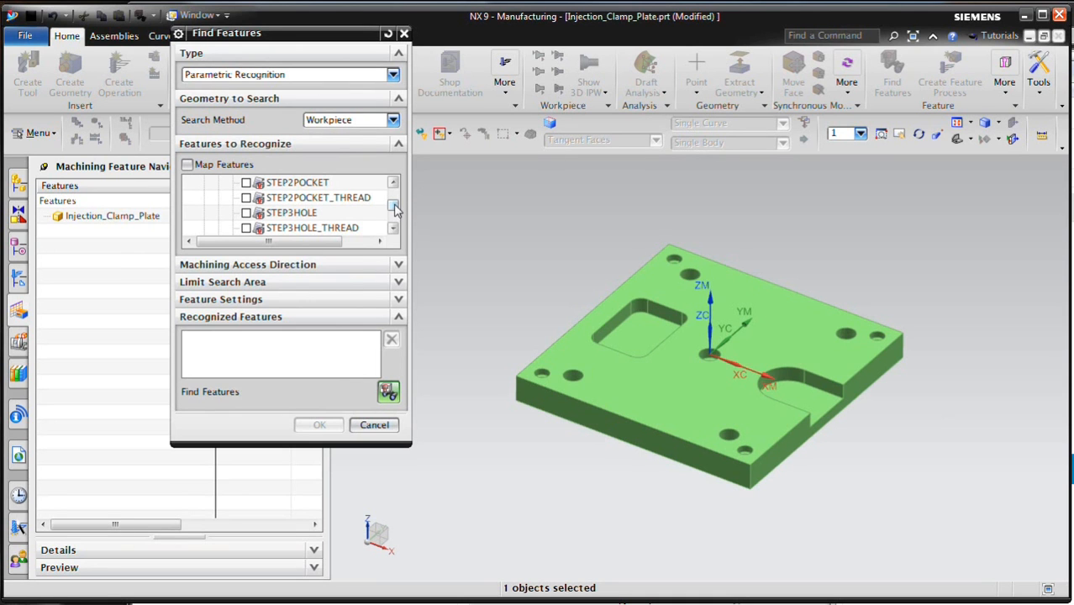
# - Check the machining access direction method, run the feature search on the plate and accept the recognized slot
pyautogui.click(399, 264)
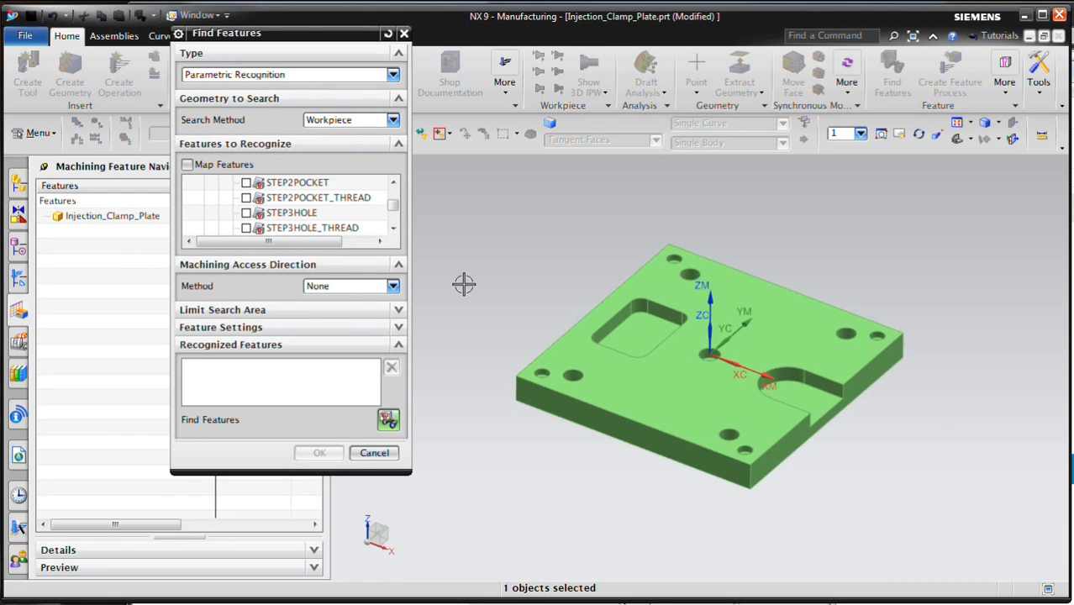
pyautogui.click(387, 425)
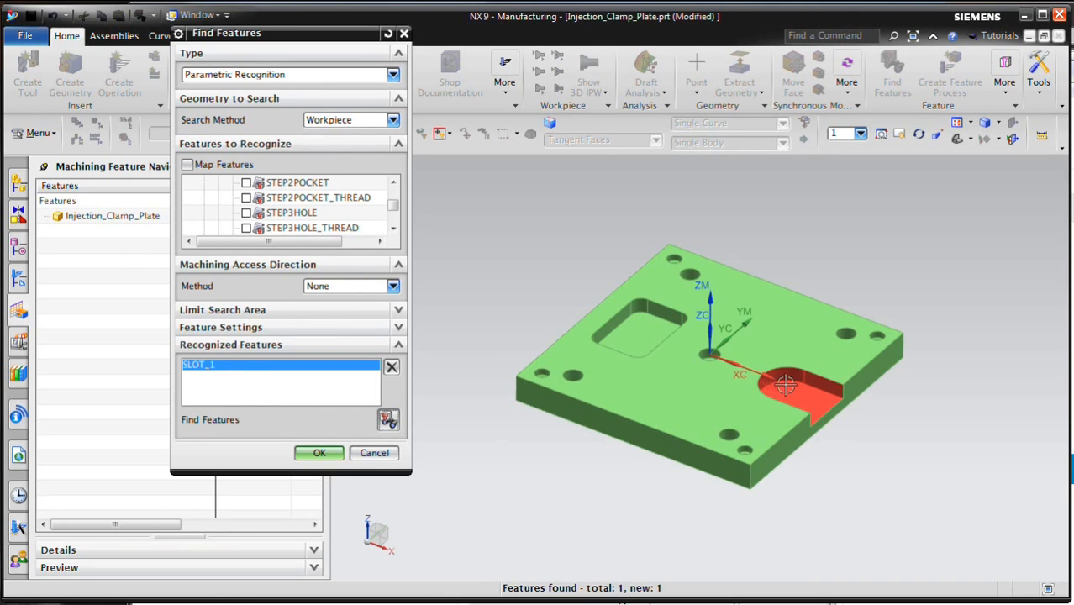
pyautogui.click(319, 453)
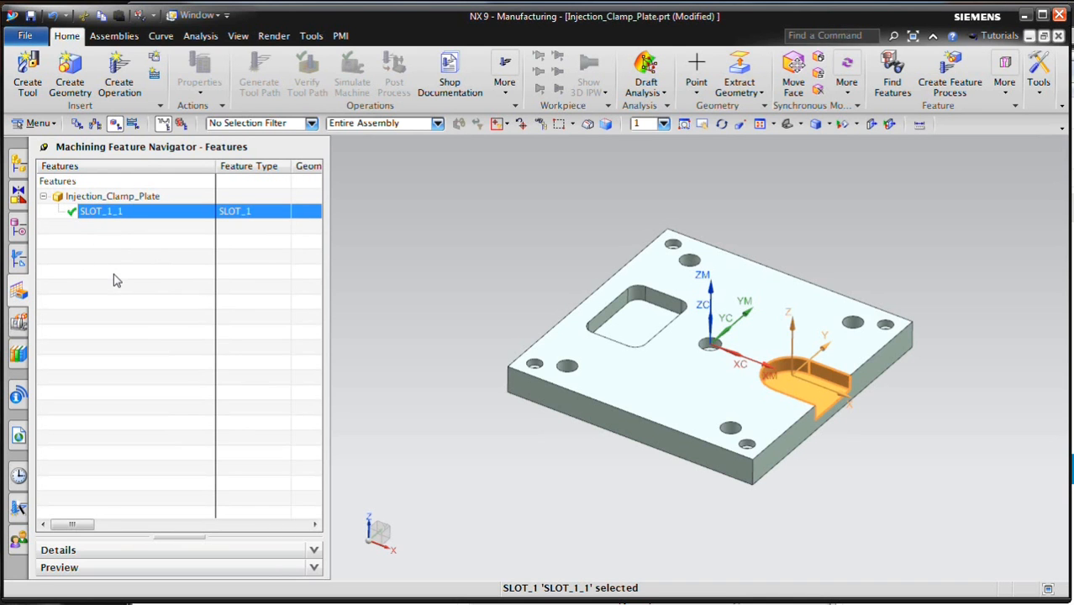
# - Create a mill_planar Floor and Wall operation under WORKPIECE with the MILL_FINISH method
pyautogui.click(19, 260)
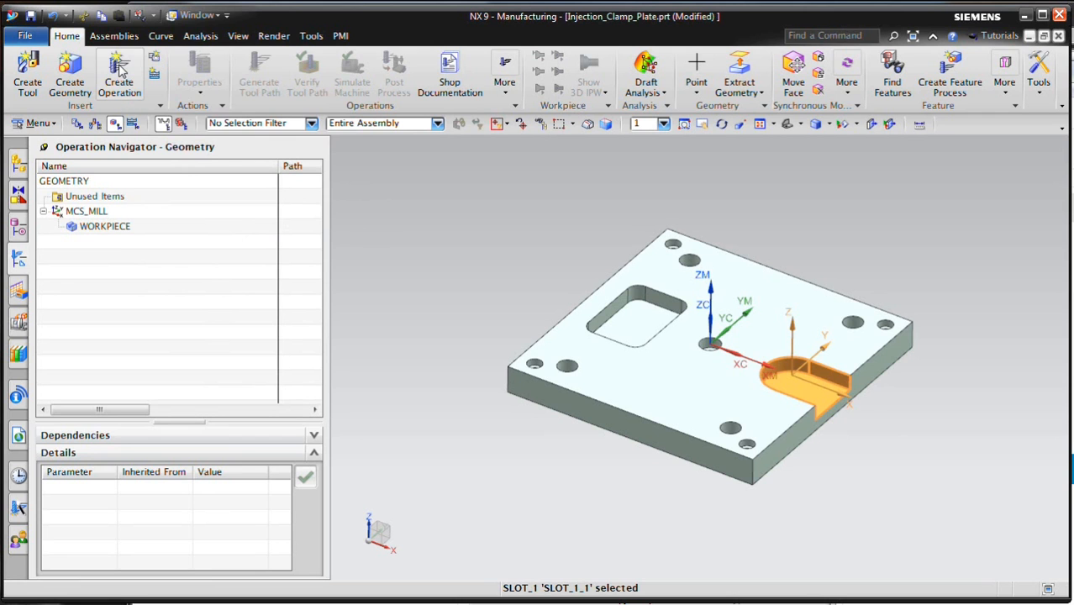
pyautogui.click(116, 69)
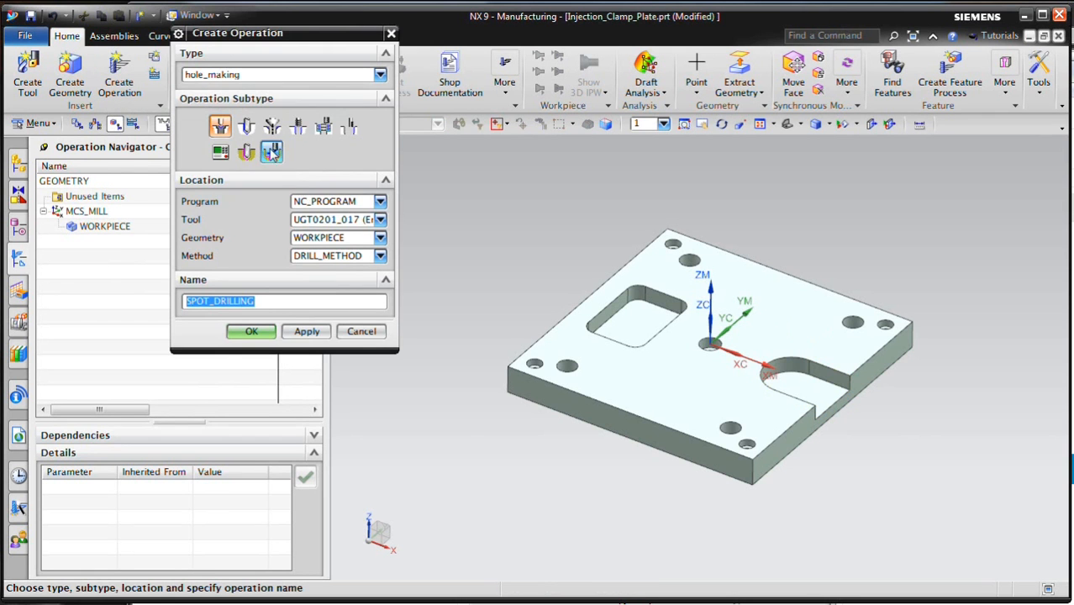
pyautogui.click(261, 76)
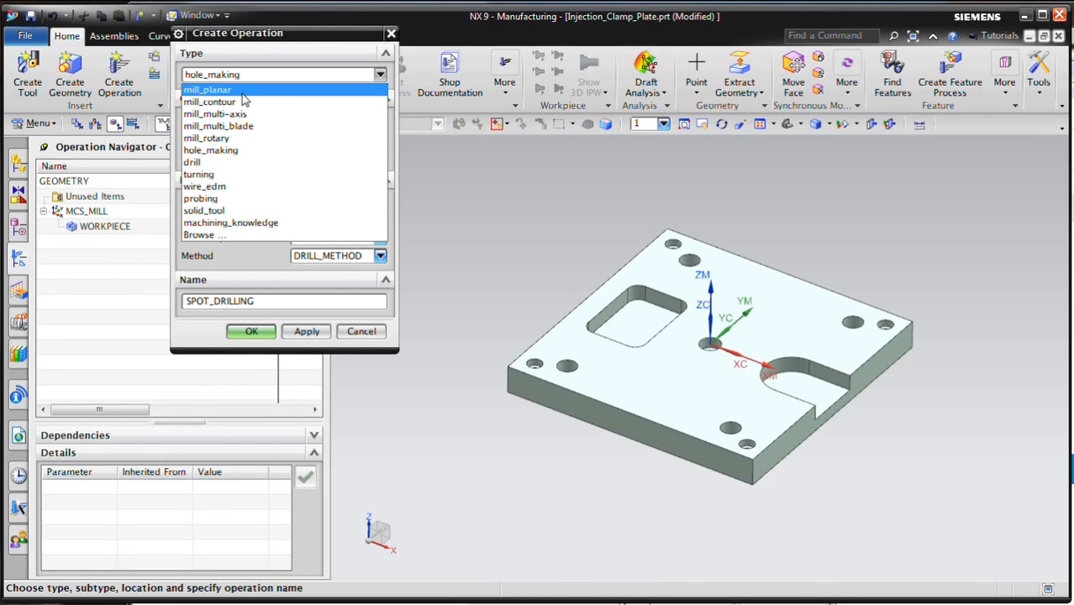
pyautogui.click(242, 89)
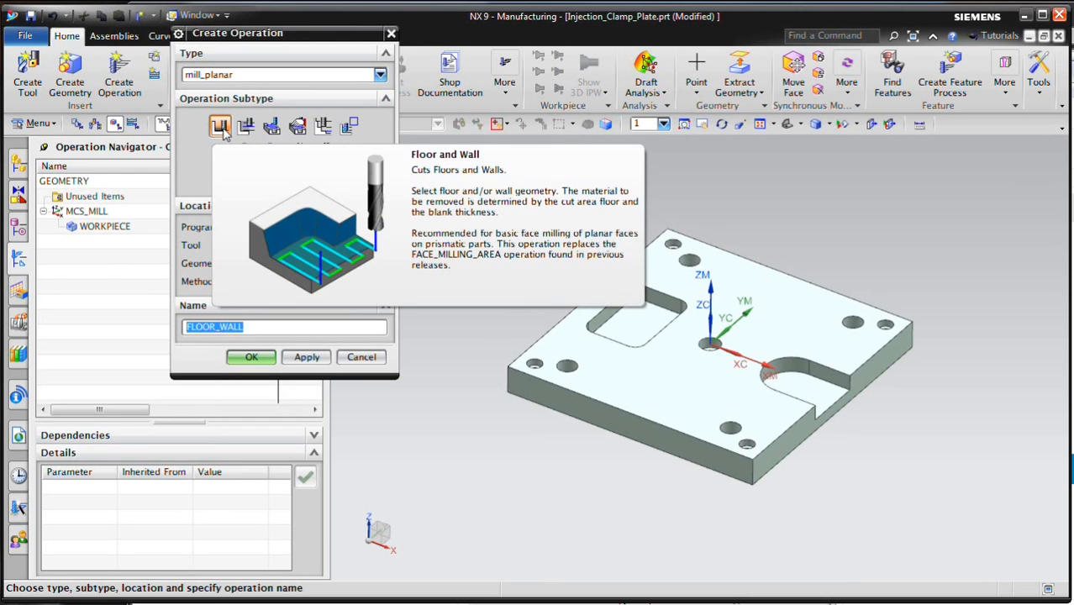
pyautogui.click(224, 132)
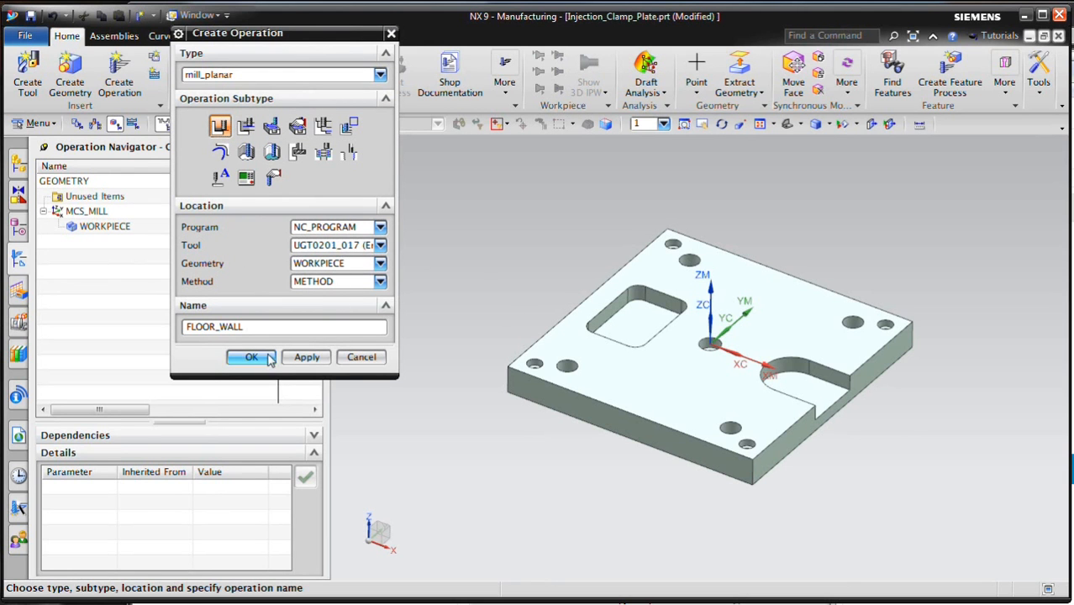
pyautogui.click(324, 282)
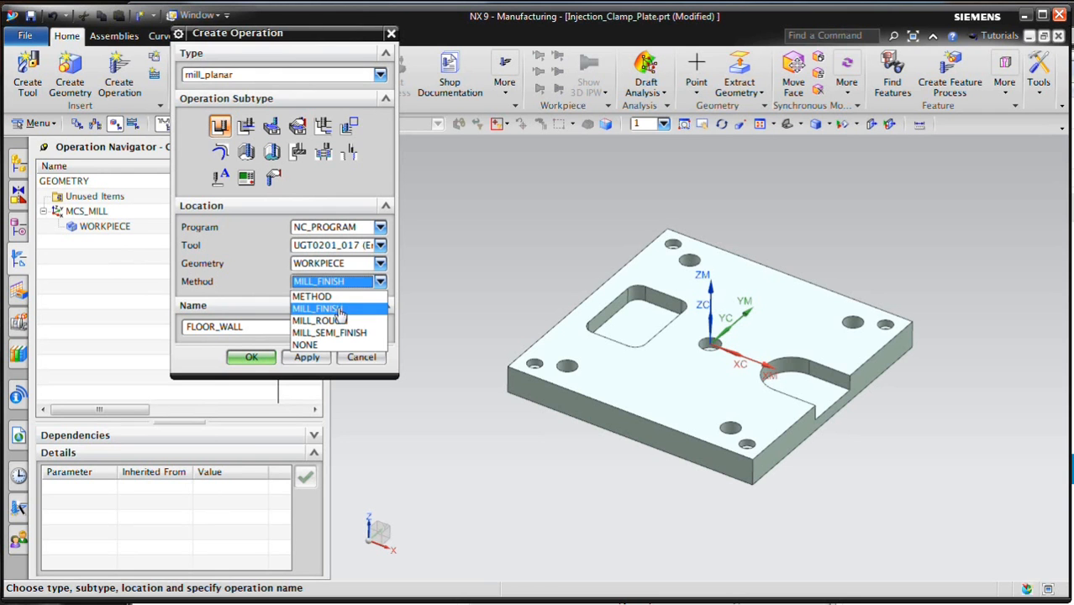
pyautogui.click(338, 307)
pyautogui.click(274, 357)
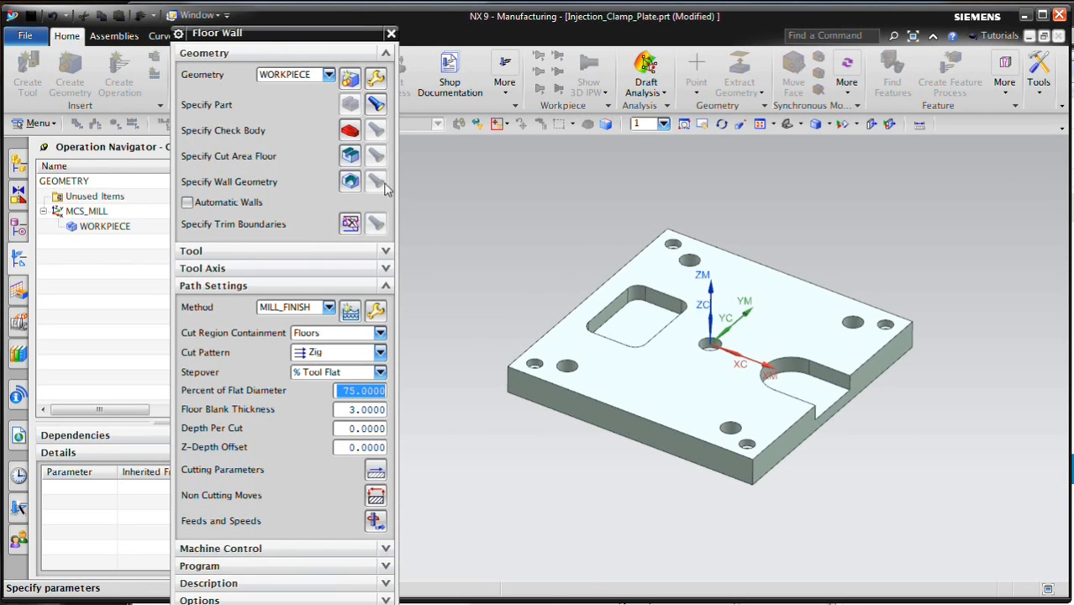
# - Specify the floor face of the open U-shaped slot as the operation's cut area floor
pyautogui.click(350, 155)
pyautogui.click(794, 390)
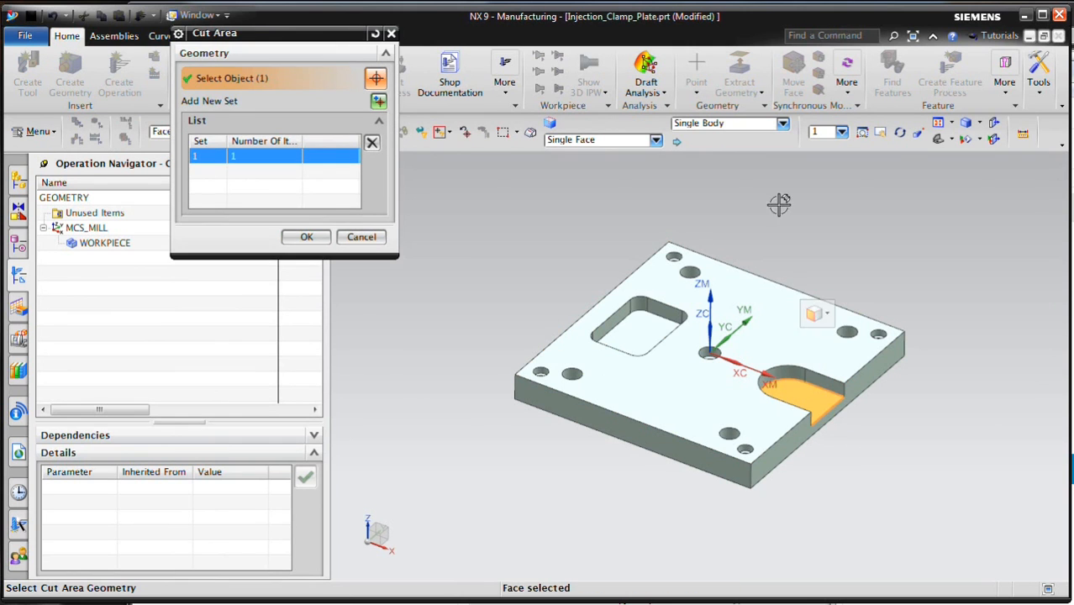
pyautogui.click(305, 237)
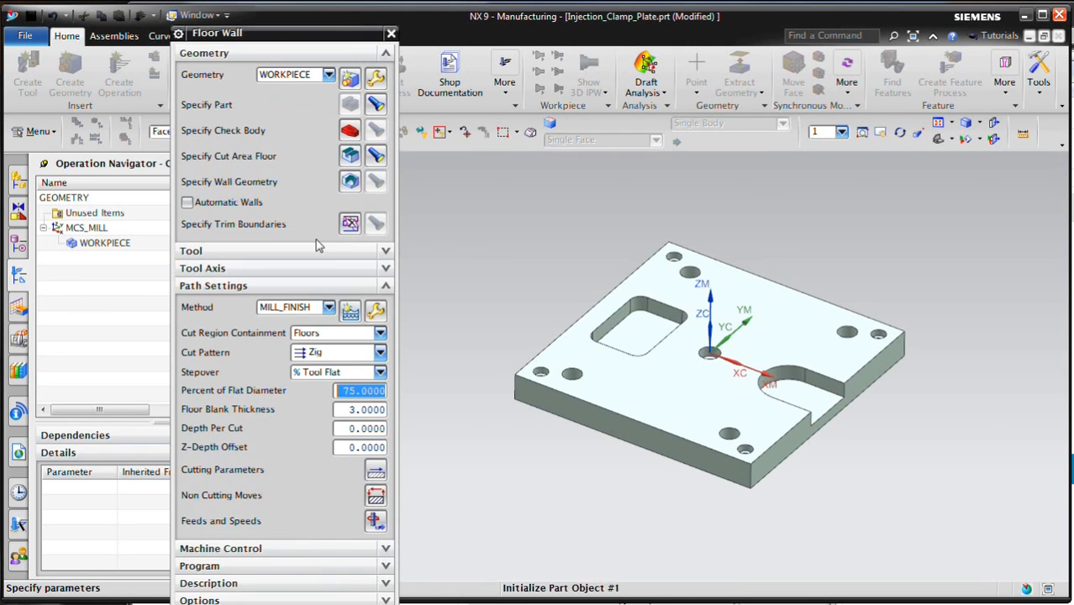
# - Set the cut pattern to Follow Part, generate the slot's tool path and accept the operation
pyautogui.click(336, 353)
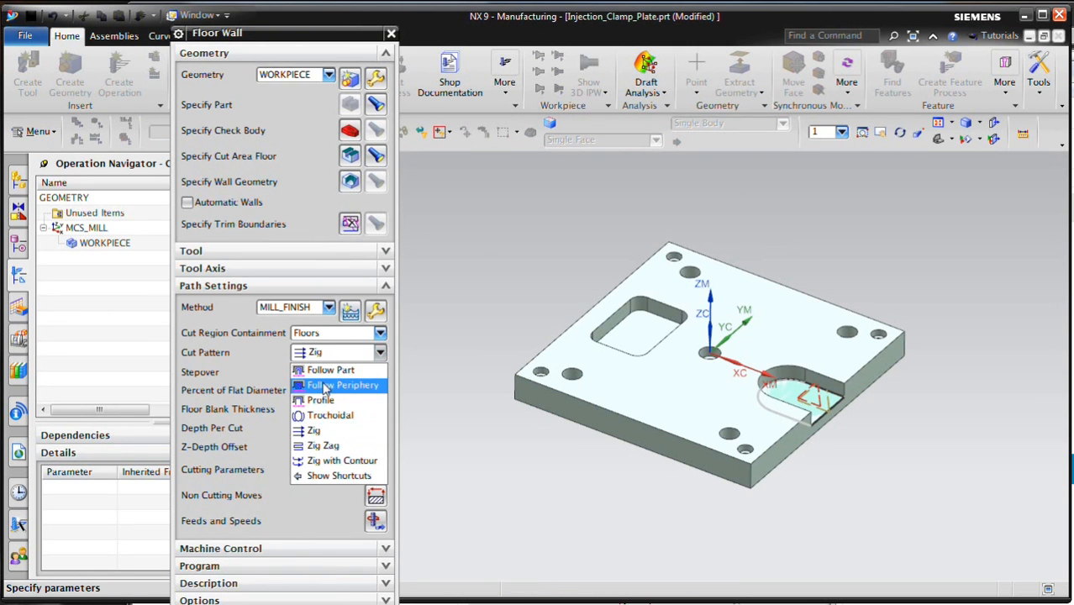
pyautogui.click(334, 370)
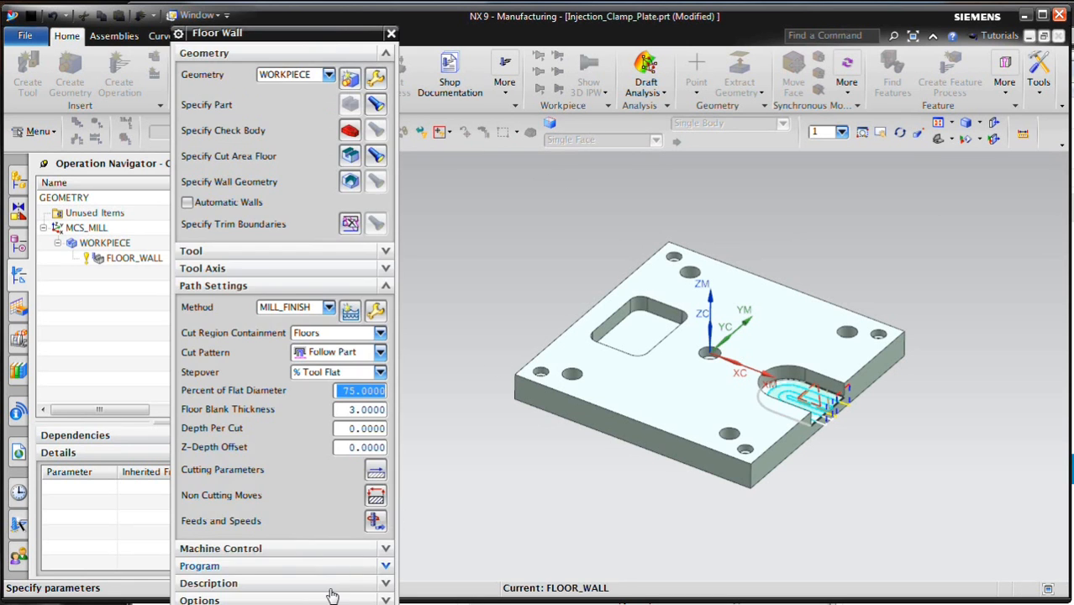
pyautogui.press('Return')
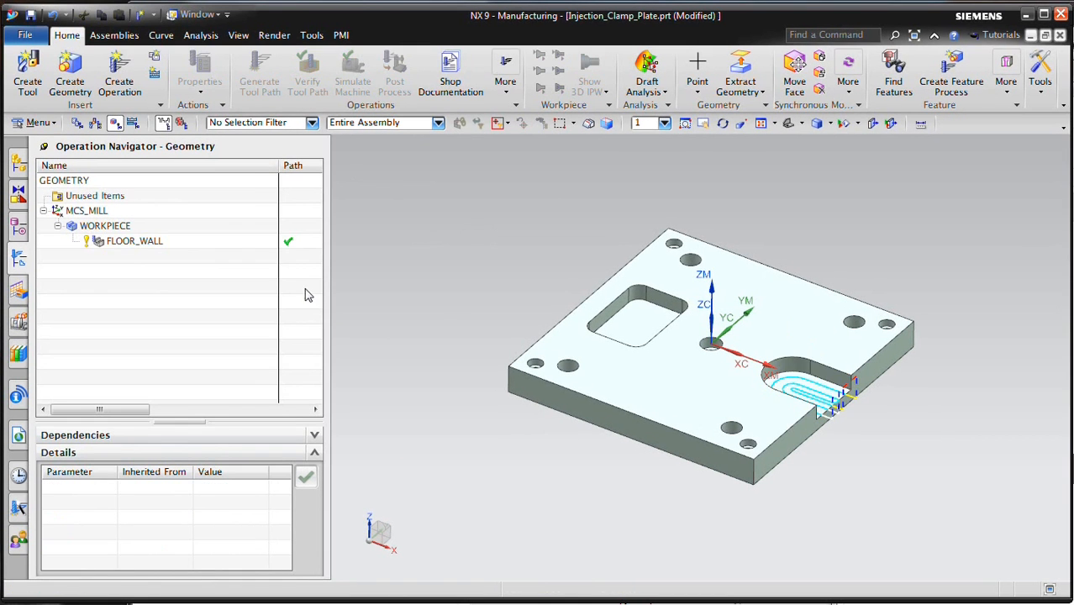
# - Start Teach Operations for the FLOOR_WALL operation and choose XampleMillColors as the machining rule library
pyautogui.rightClick(124, 242)
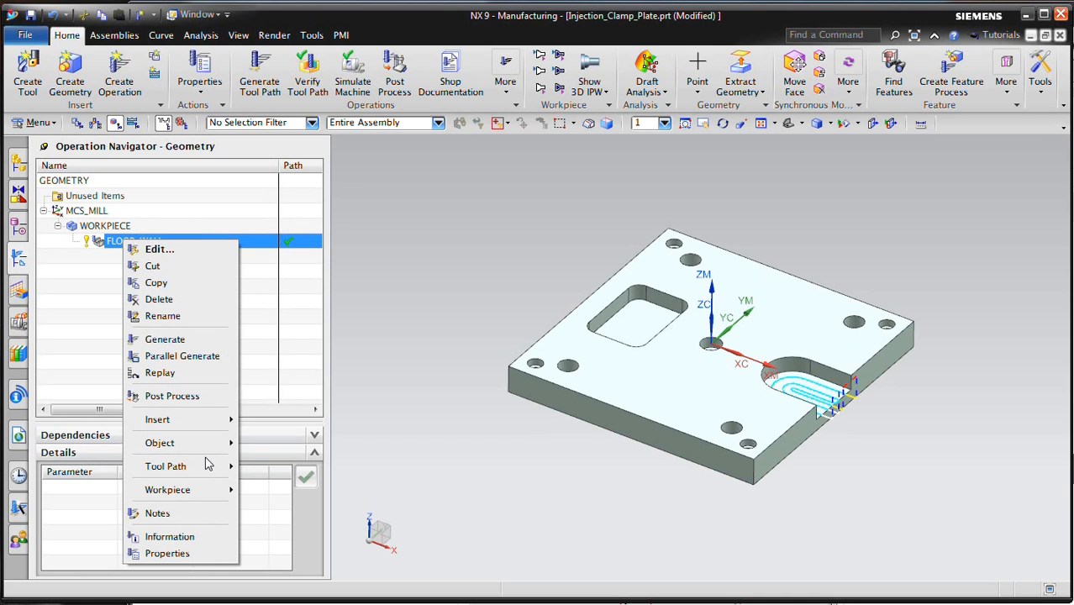
pyautogui.moveTo(203, 451)
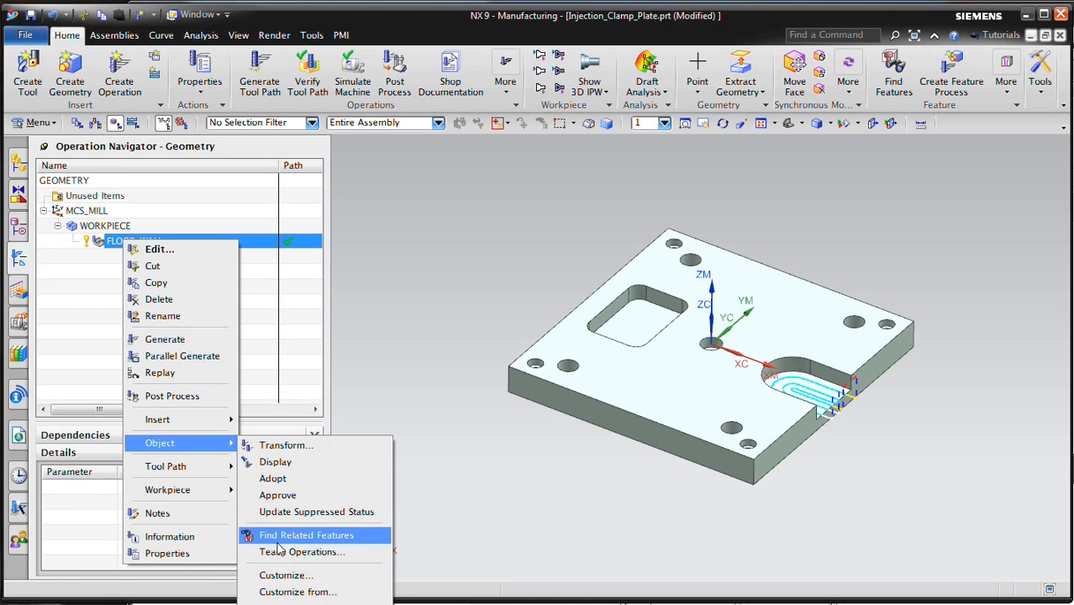
pyautogui.click(301, 553)
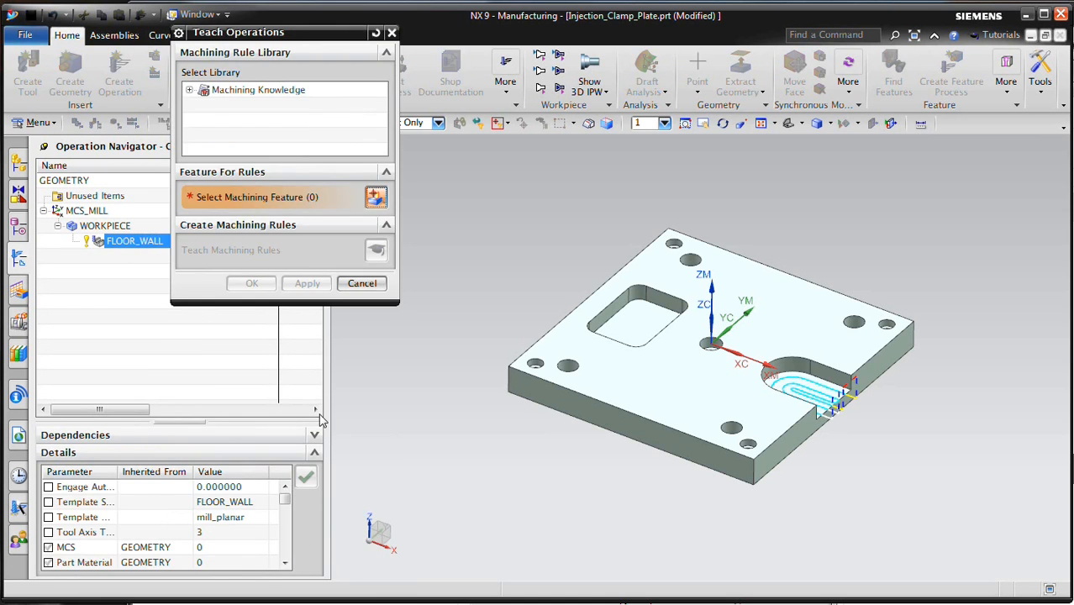
pyautogui.click(189, 90)
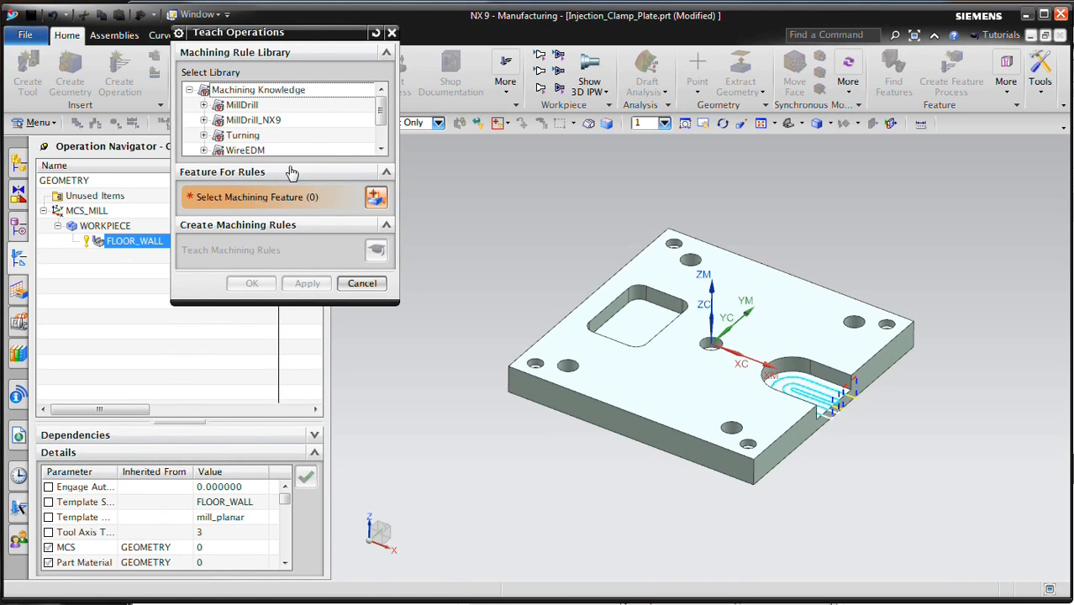
pyautogui.click(203, 120)
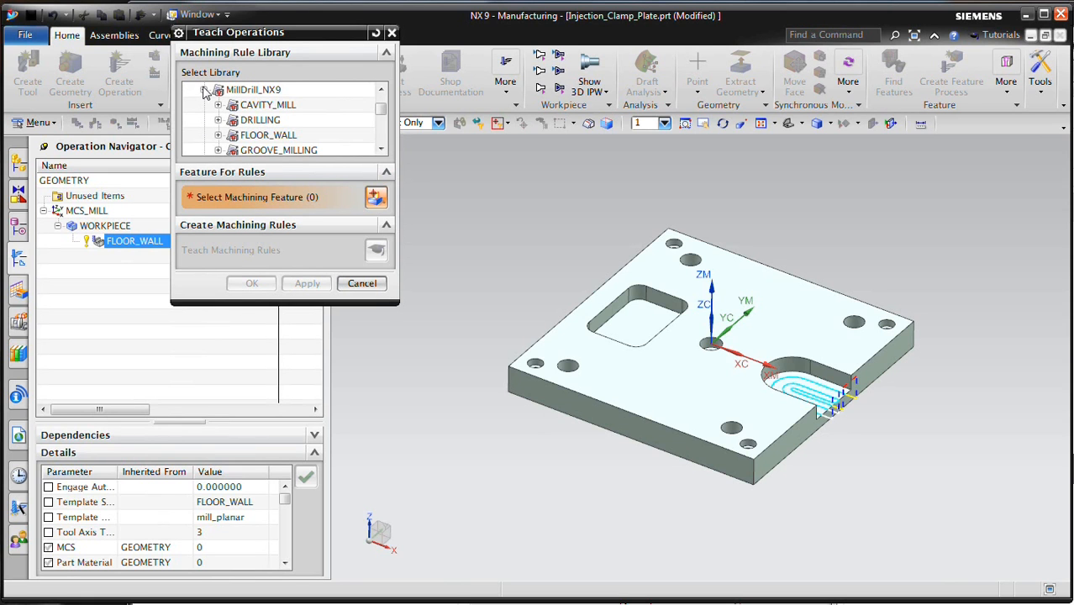
pyautogui.click(205, 92)
pyautogui.scroll(-1, 222, 109)
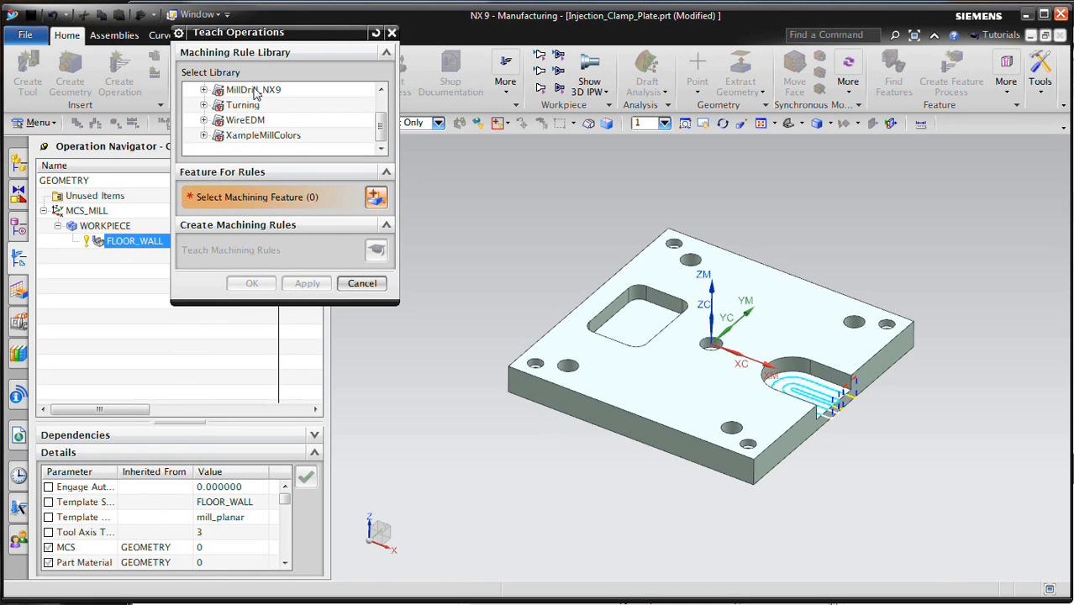
pyautogui.click(243, 136)
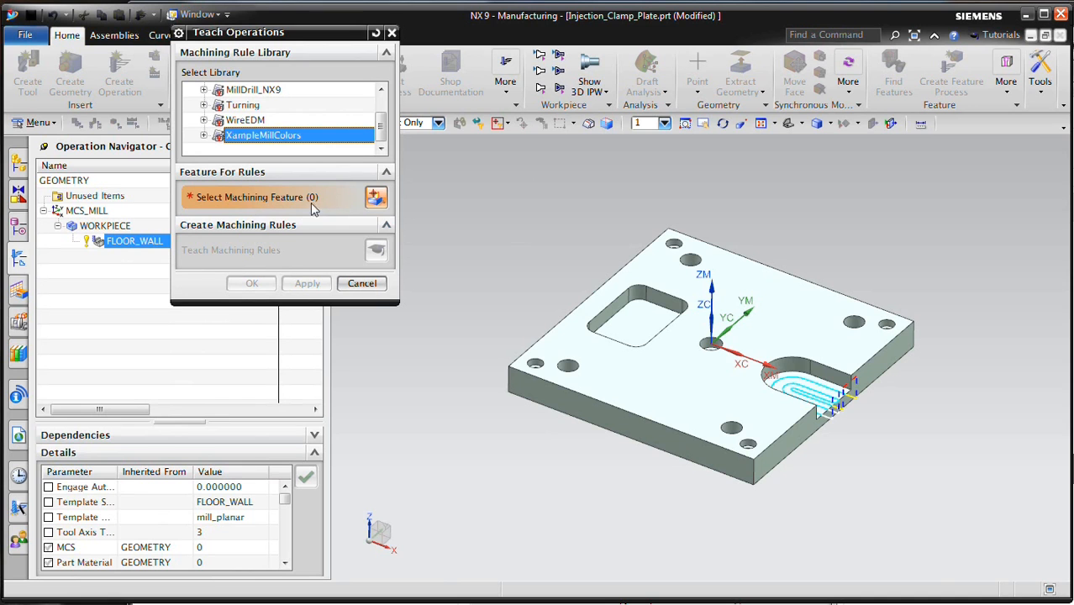
# - Use the recognized open slot as the feature for the rules, teach the machining rules and accept them
pyautogui.click(147, 244)
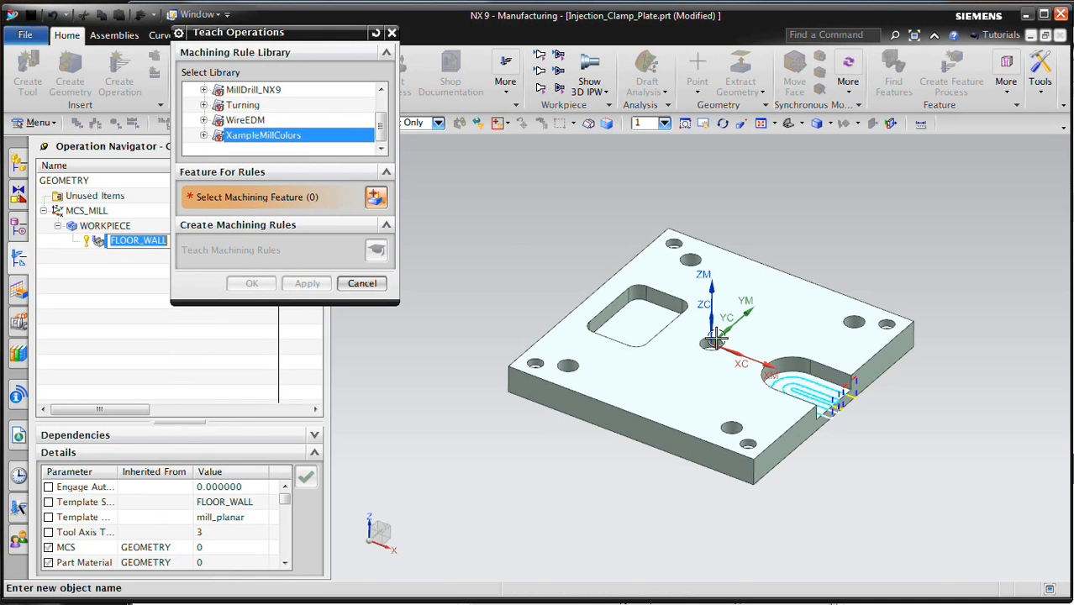
pyautogui.click(805, 388)
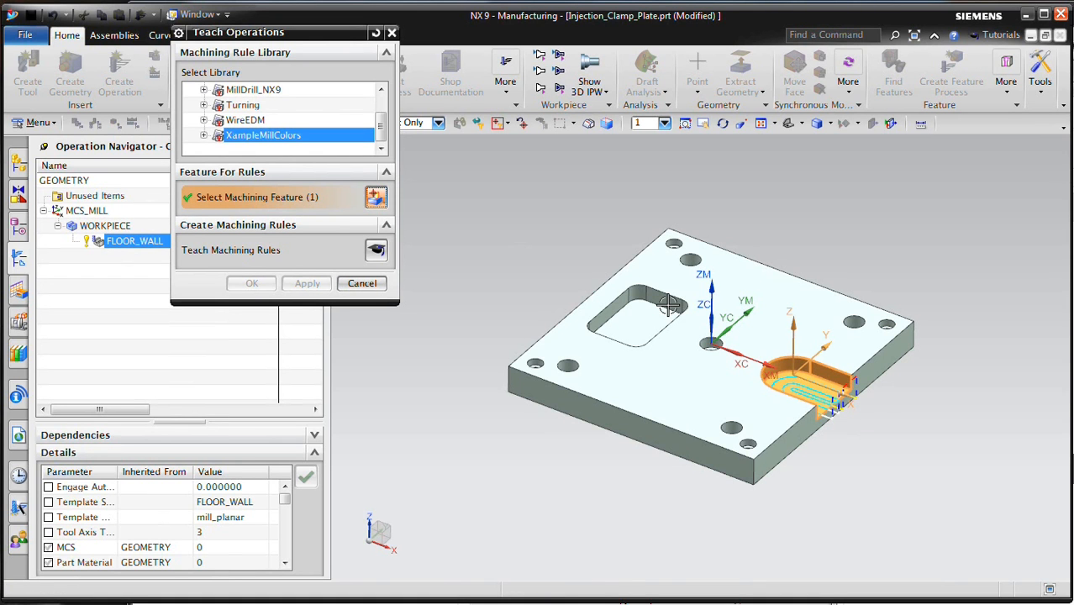
pyautogui.click(376, 250)
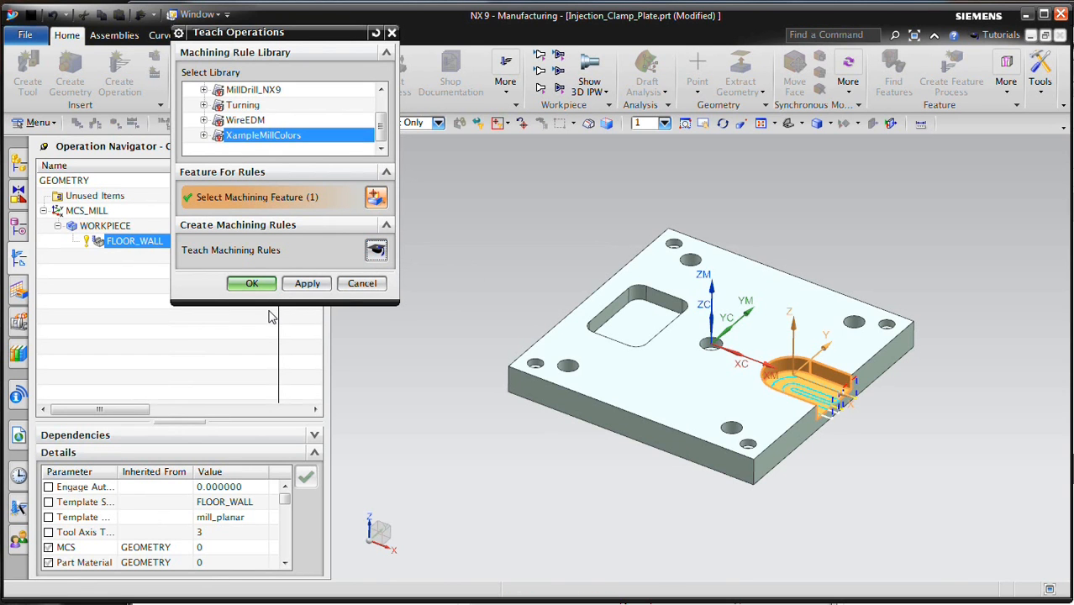
pyautogui.click(255, 284)
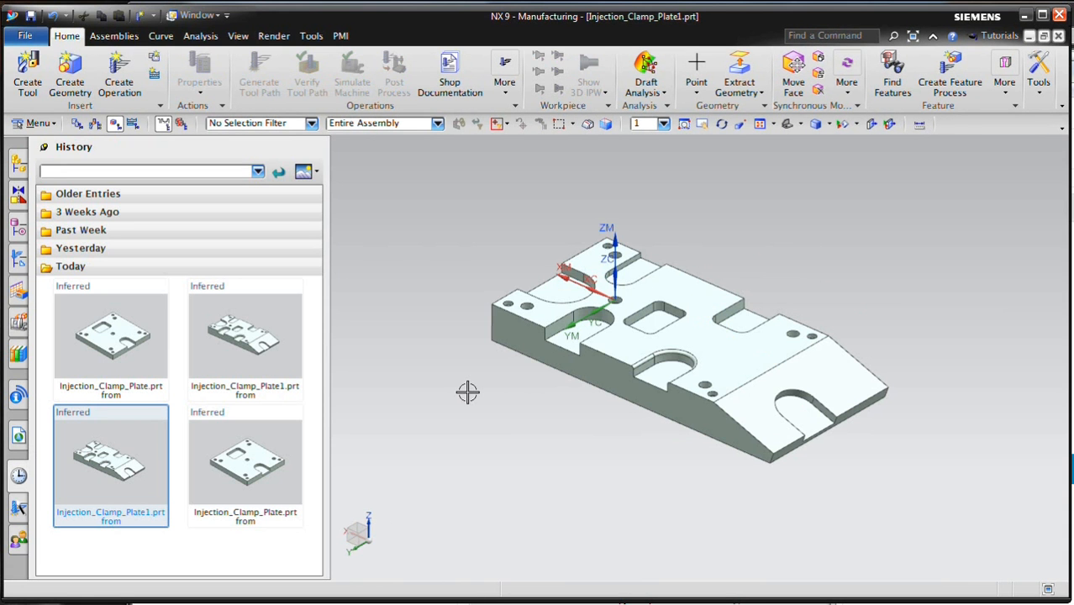
# - Examine the slots, blended edge and angled face of the Injection_Clamp_Plate1 part from several directions
pyautogui.moveTo(508, 425); pyautogui.dragTo(545, 434, button='middle')
pyautogui.scroll(2, 542, 436)
pyautogui.scroll(-2, 543, 436)
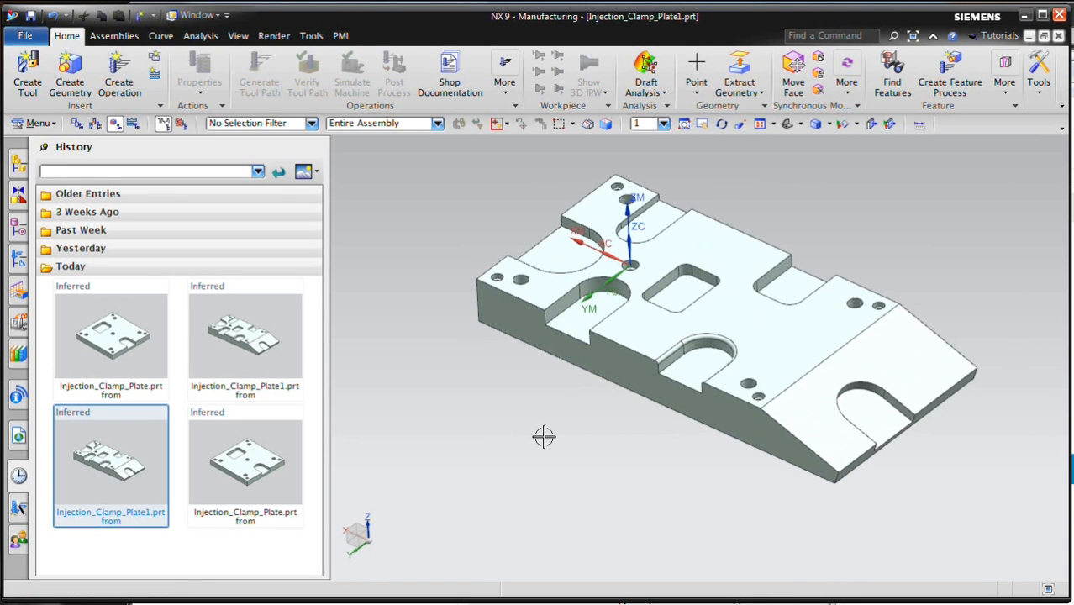
pyautogui.moveTo(494, 407)
pyautogui.mouseDown(button='middle')
pyautogui.moveTo(524, 439)
pyautogui.moveTo(502, 418)
pyautogui.mouseUp(button='middle')
pyautogui.scroll(3, 652, 447)
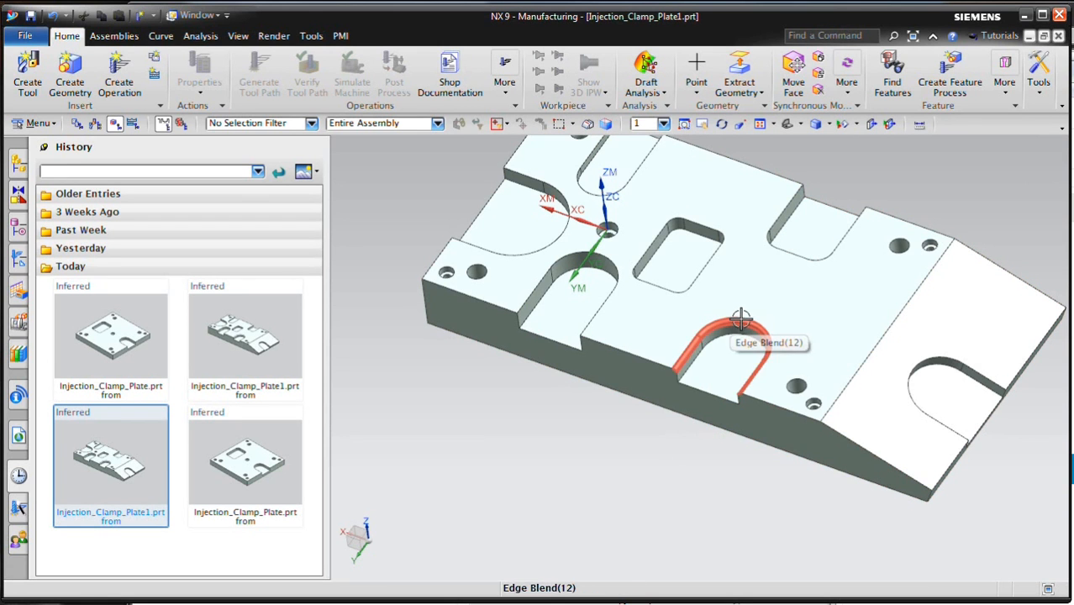
pyautogui.moveTo(786, 242); pyautogui.dragTo(757, 300, button='middle')
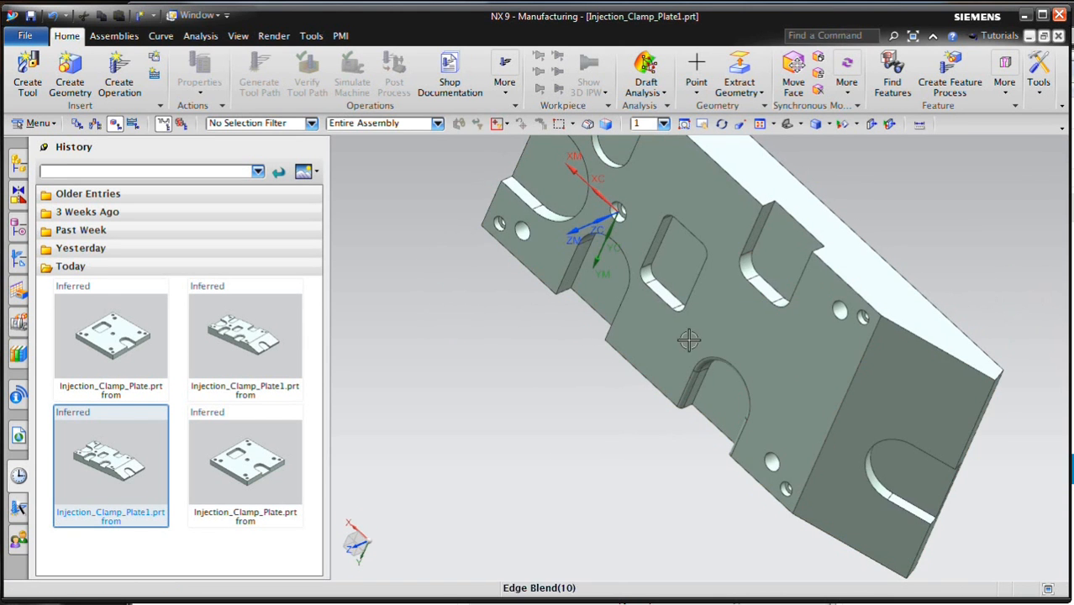
pyautogui.moveTo(582, 499); pyautogui.dragTo(673, 441, button='middle')
pyautogui.moveTo(580, 447); pyautogui.dragTo(594, 412, button='middle')
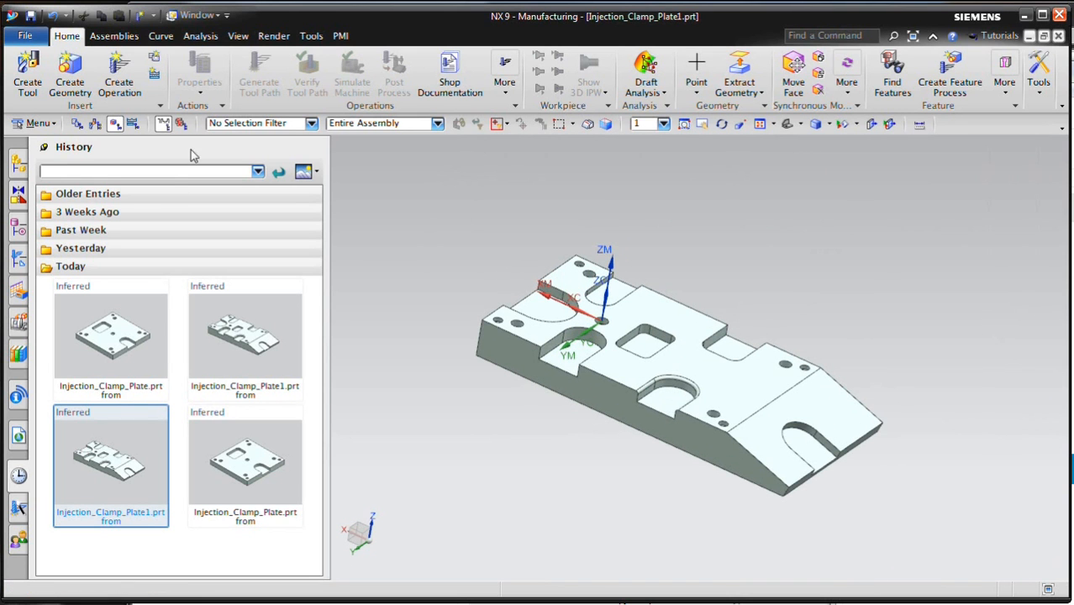
# - Specify the whole plate body as the part geometry of WORKPIECE and accept the workpiece settings
pyautogui.click(18, 259)
pyautogui.click(80, 213)
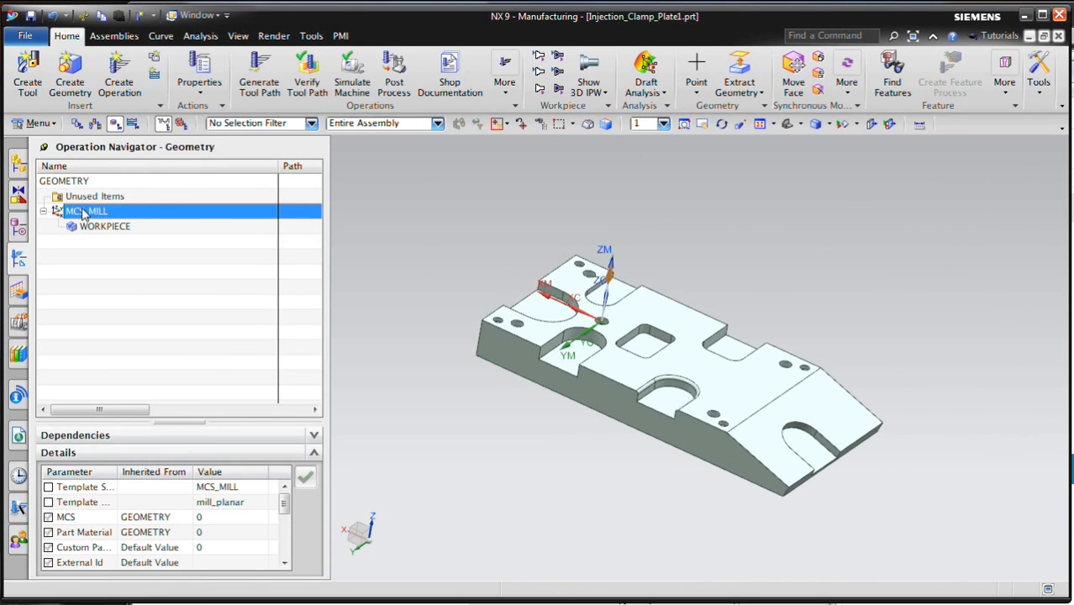
pyautogui.moveTo(724, 235); pyautogui.dragTo(706, 277, button='middle')
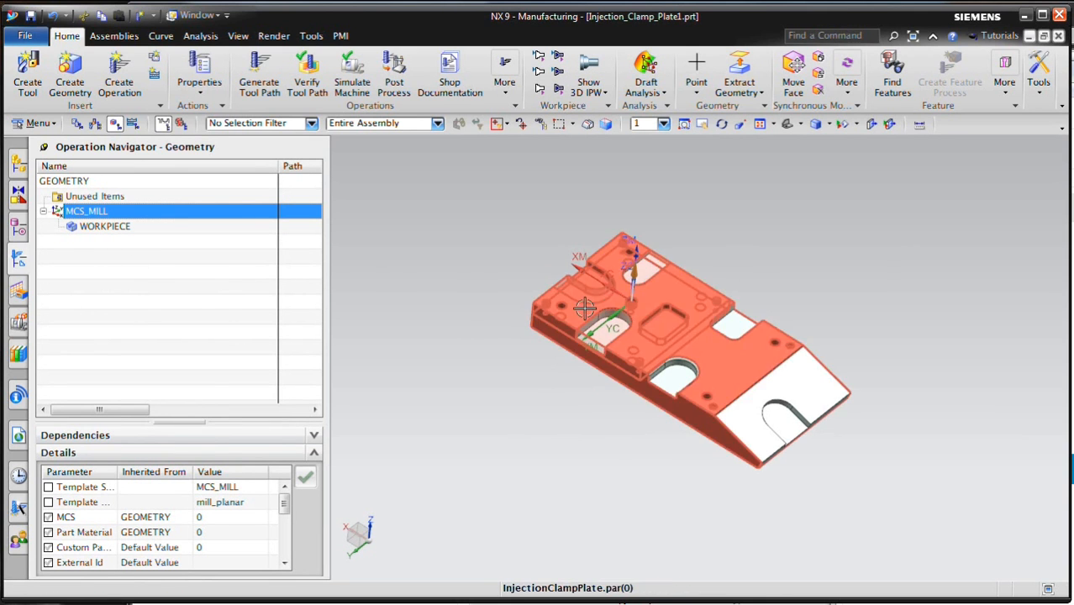
pyautogui.doubleClick(99, 227)
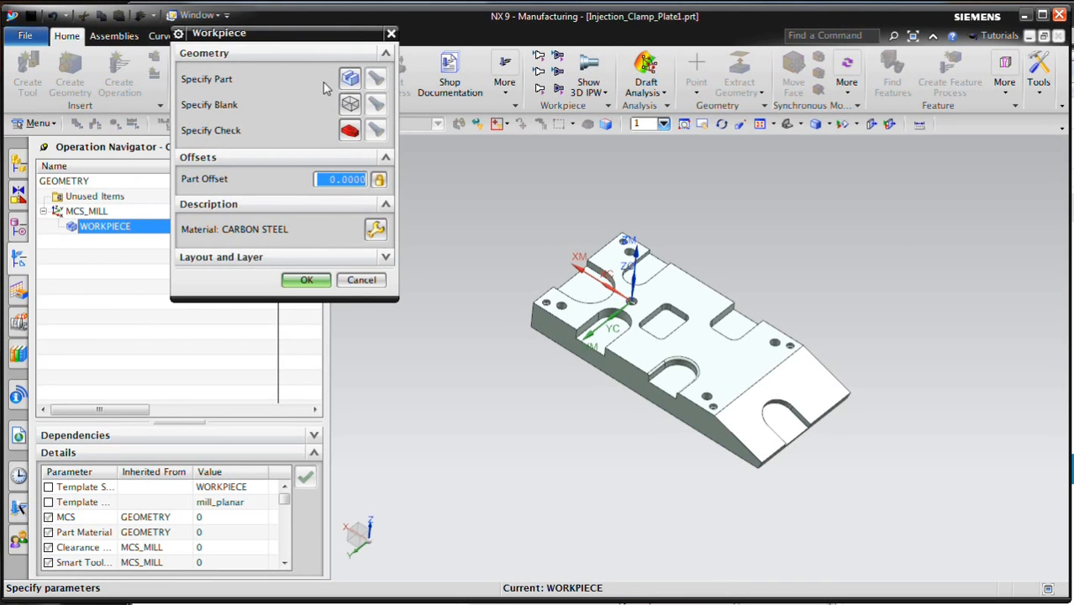
pyautogui.click(351, 81)
pyautogui.click(764, 357)
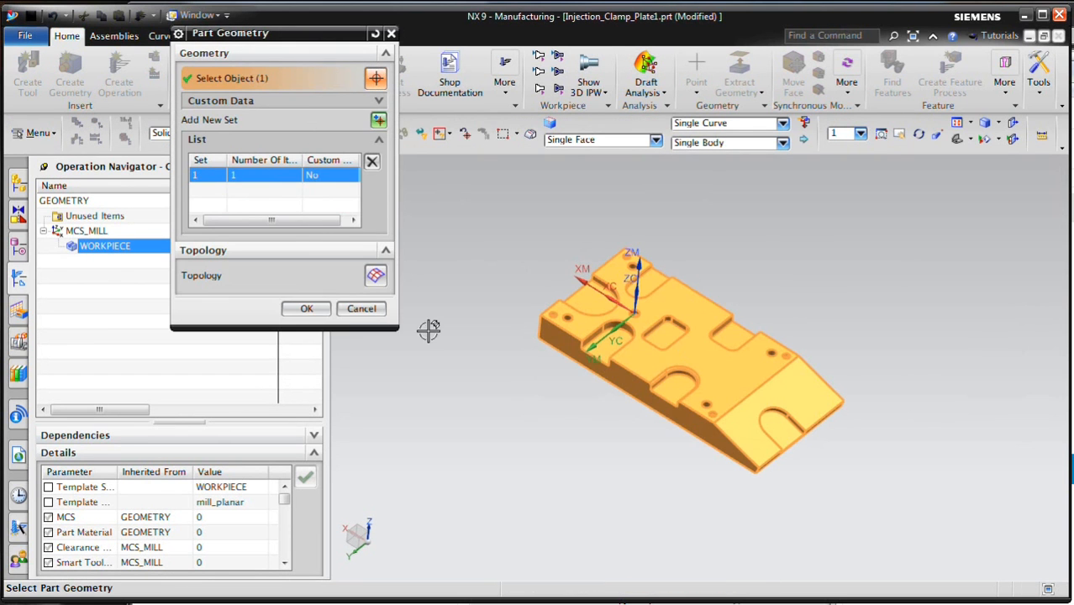
pyautogui.click(301, 310)
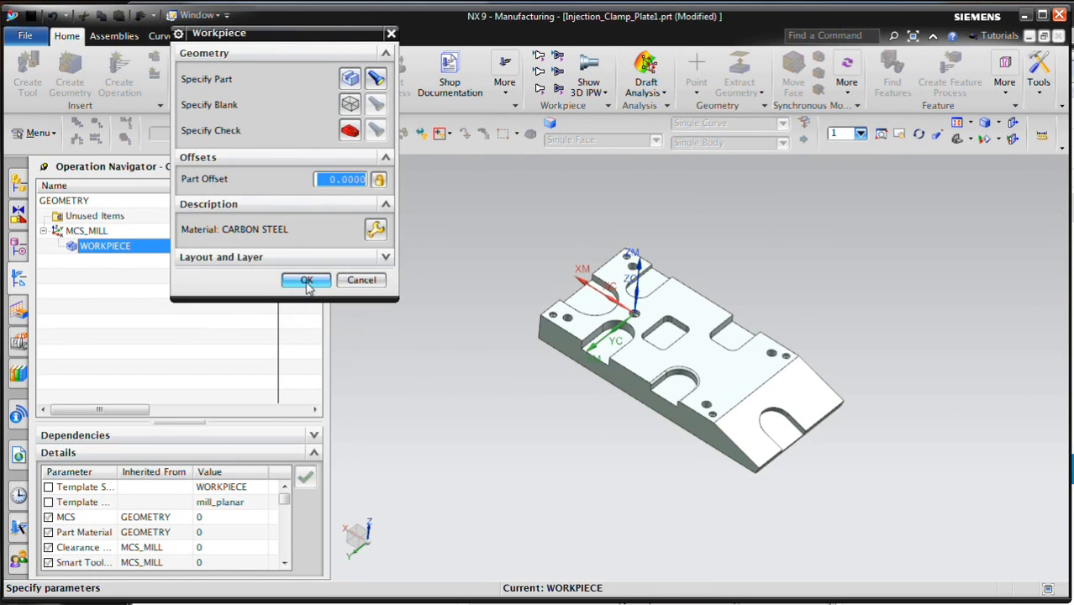
pyautogui.click(305, 278)
# - Examine the machine coordinate system settings of MCS_MILL and cancel the dialog
pyautogui.scroll(1, 648, 484)
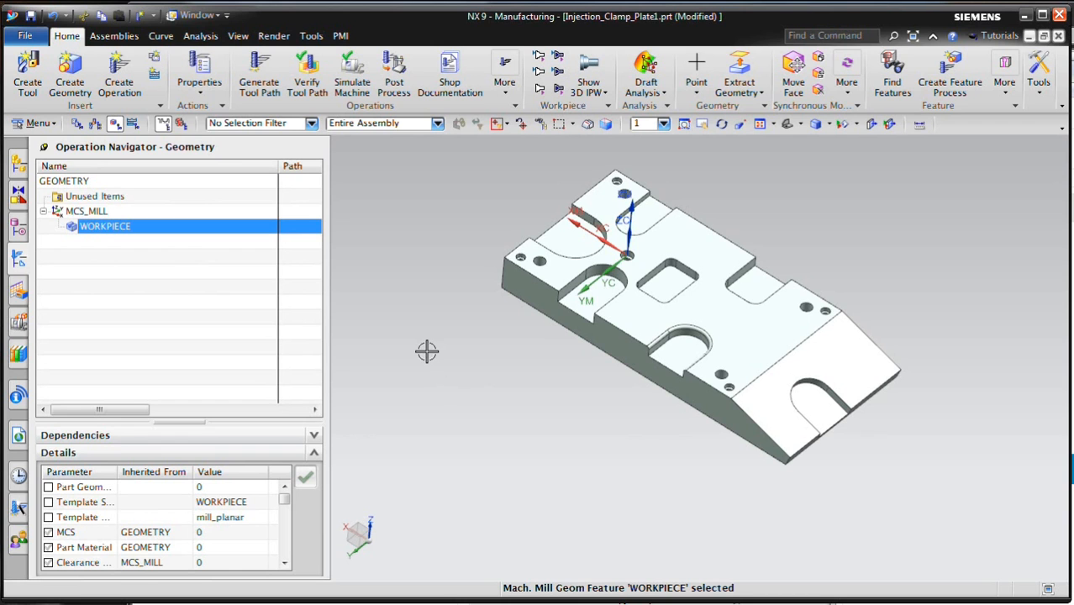
pyautogui.scroll(-1, 434, 324)
pyautogui.scroll(1, 451, 252)
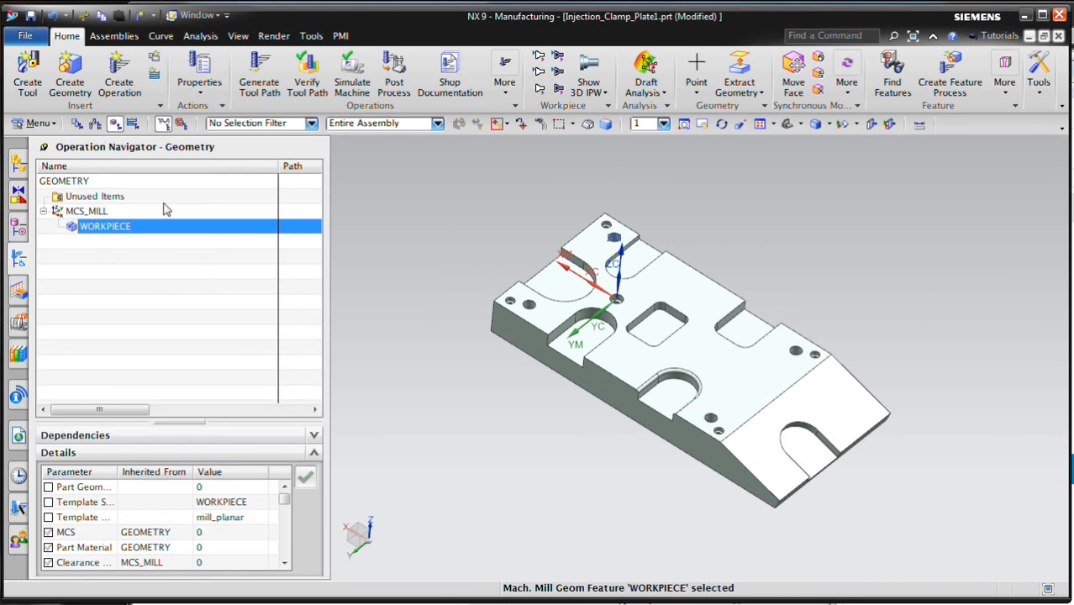
pyautogui.doubleClick(84, 212)
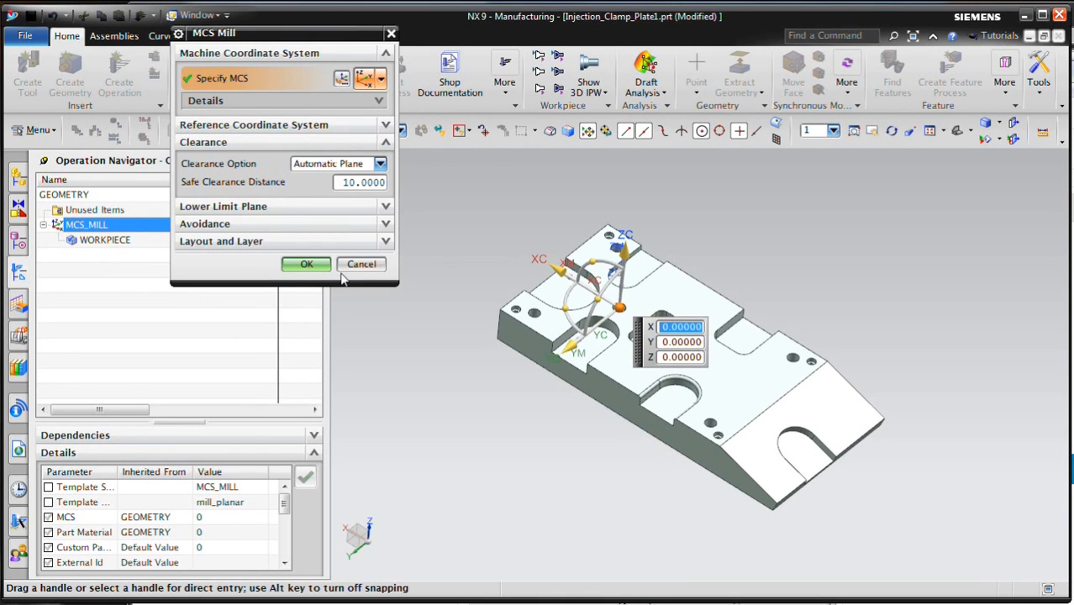
pyautogui.click(370, 265)
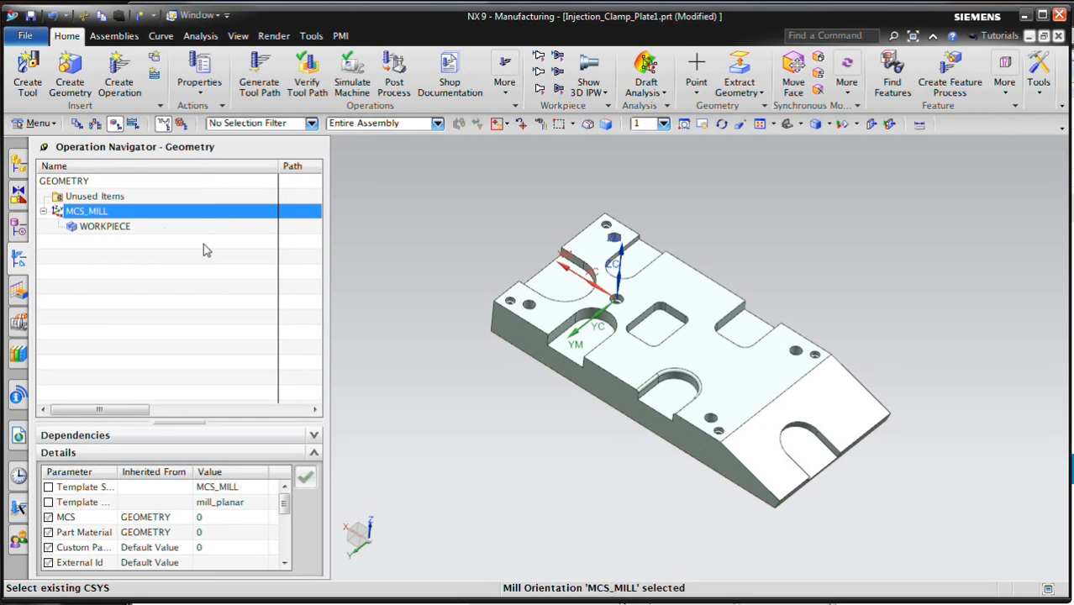
# - Customize the MCS_MILL object by adding the Tool Axis item to its dialog and accept the customization
pyautogui.rightClick(81, 216)
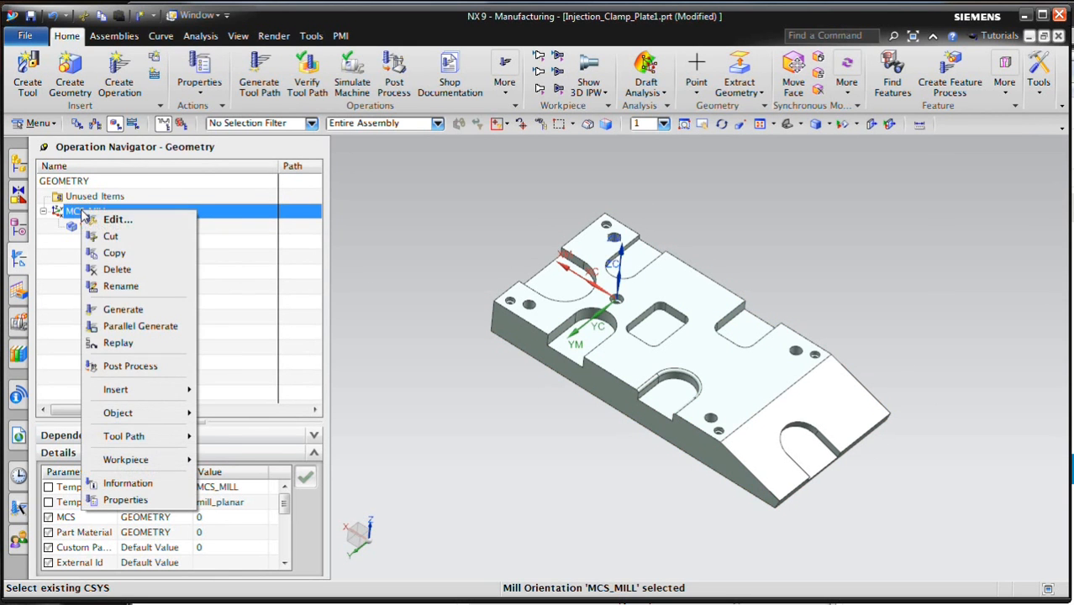
pyautogui.moveTo(177, 417)
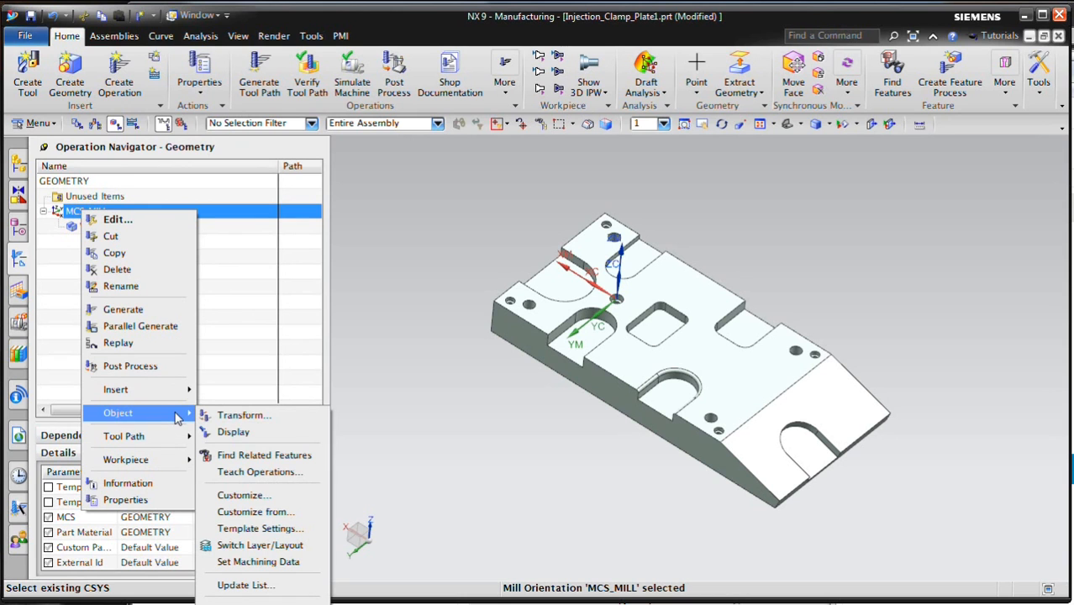
pyautogui.click(264, 497)
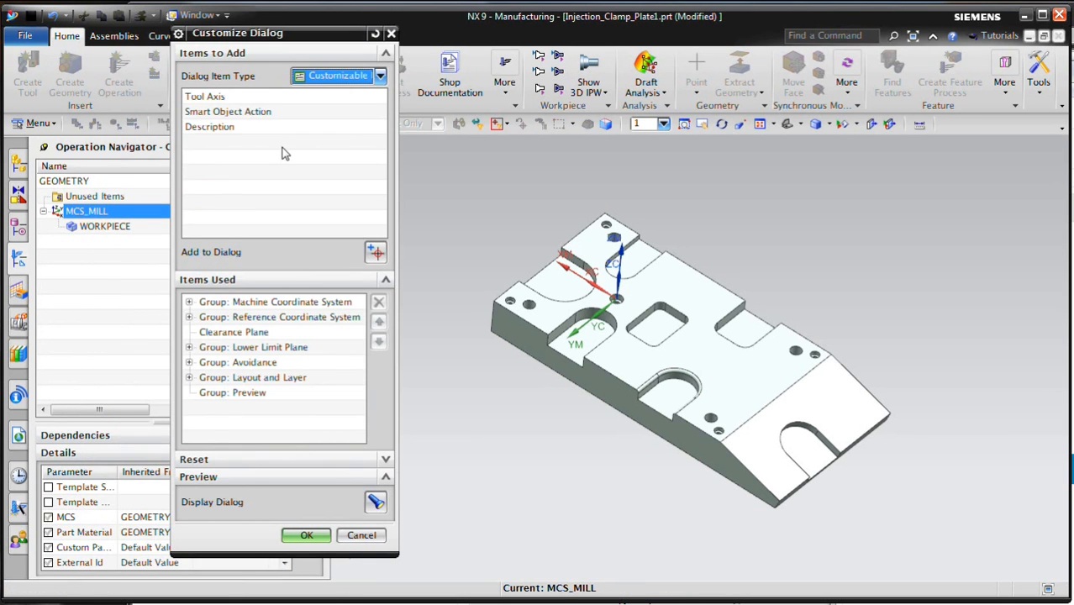
pyautogui.click(221, 98)
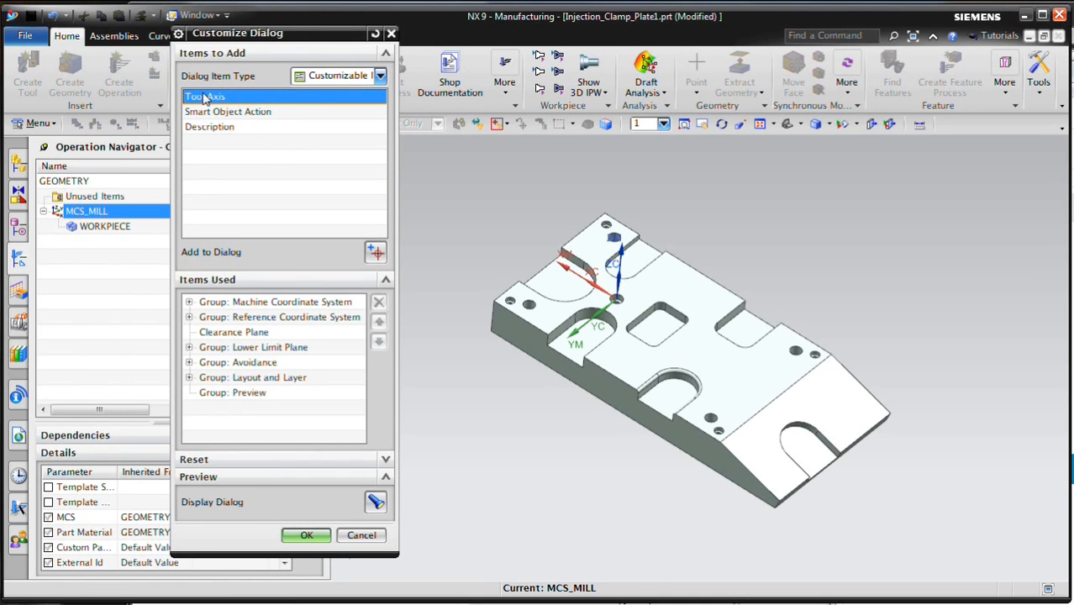
pyautogui.click(376, 253)
pyautogui.click(306, 535)
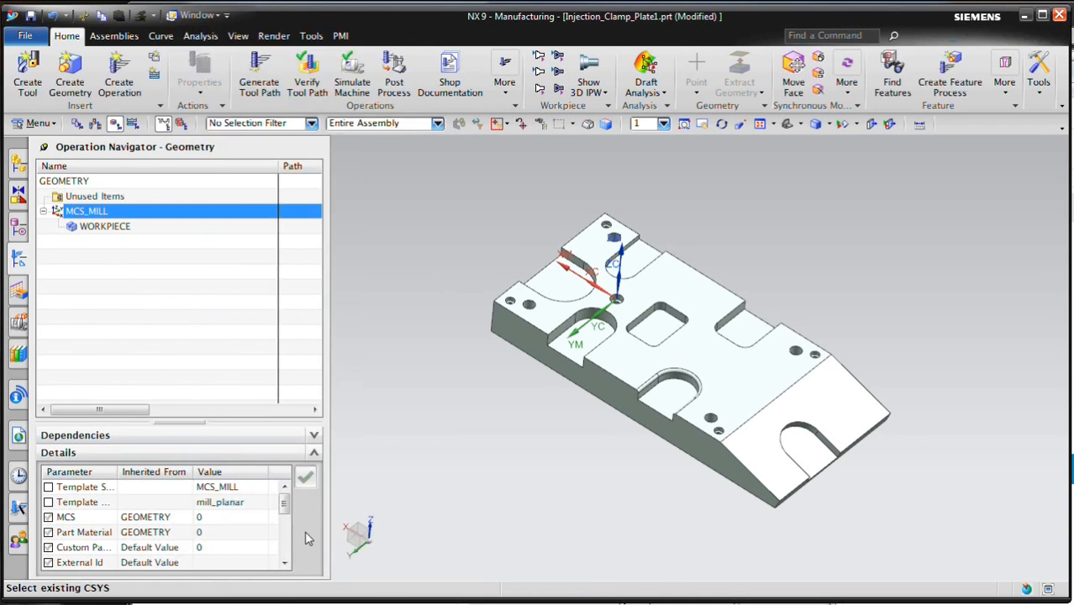
# - Set the tool axis of MCS_MILL to All Axes and accept the settings
pyautogui.doubleClick(84, 211)
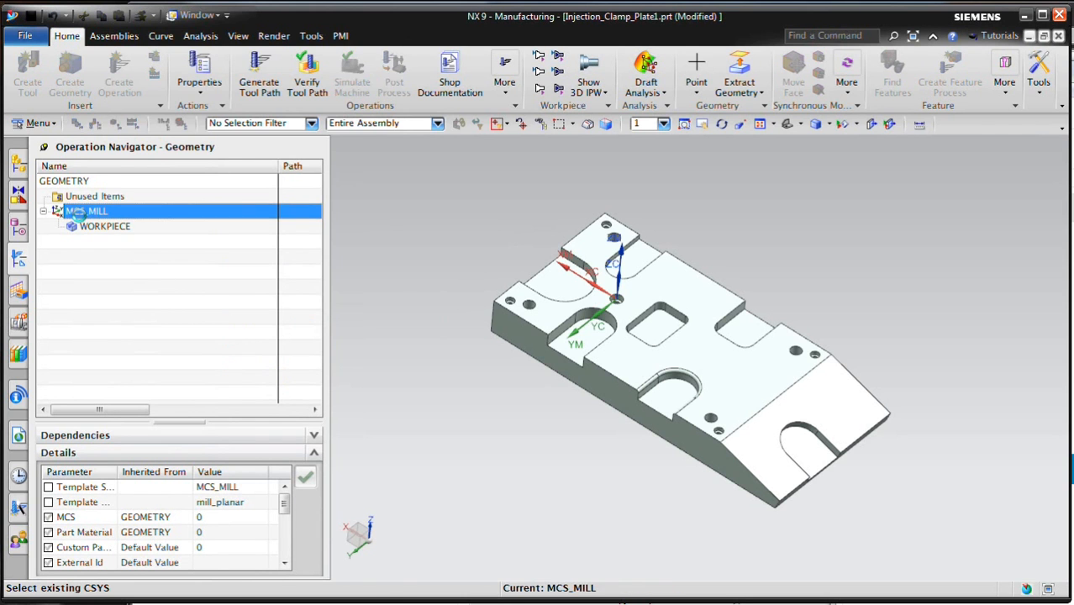
pyautogui.click(366, 57)
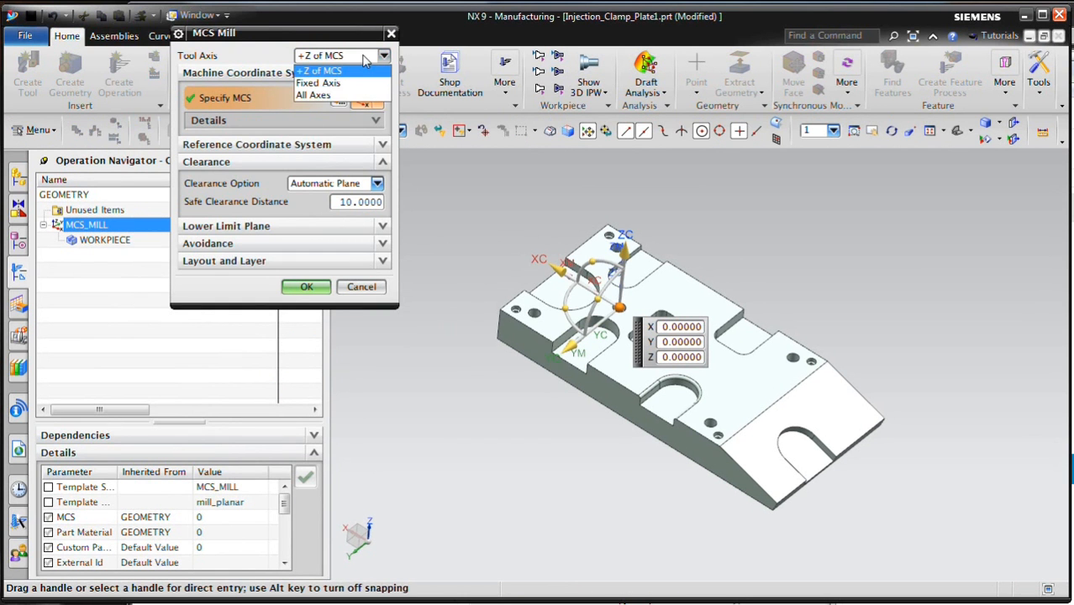
pyautogui.click(331, 96)
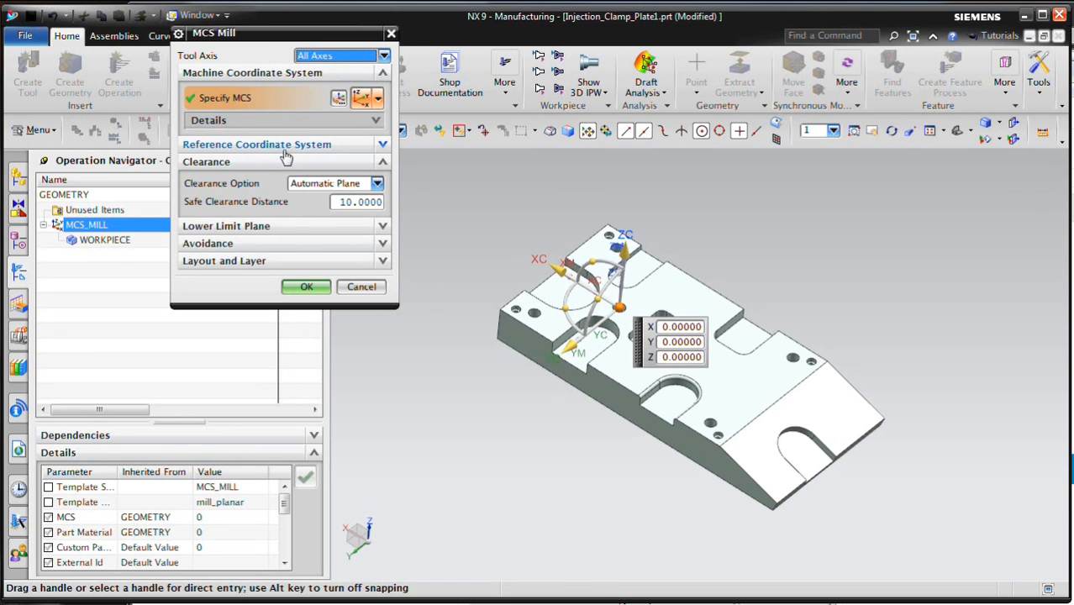
pyautogui.click(306, 288)
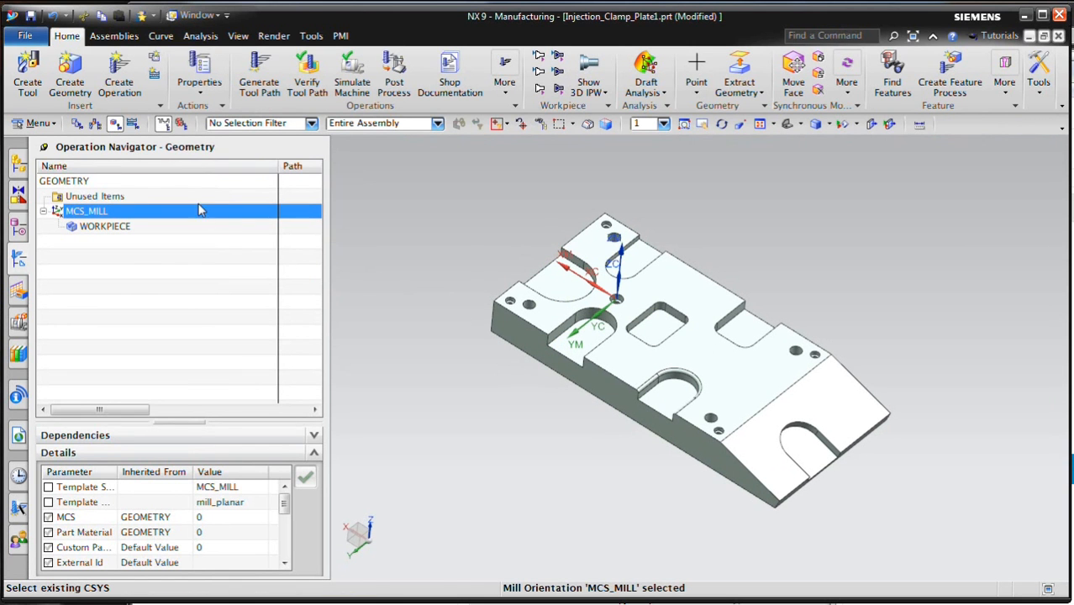
pyautogui.click(83, 79)
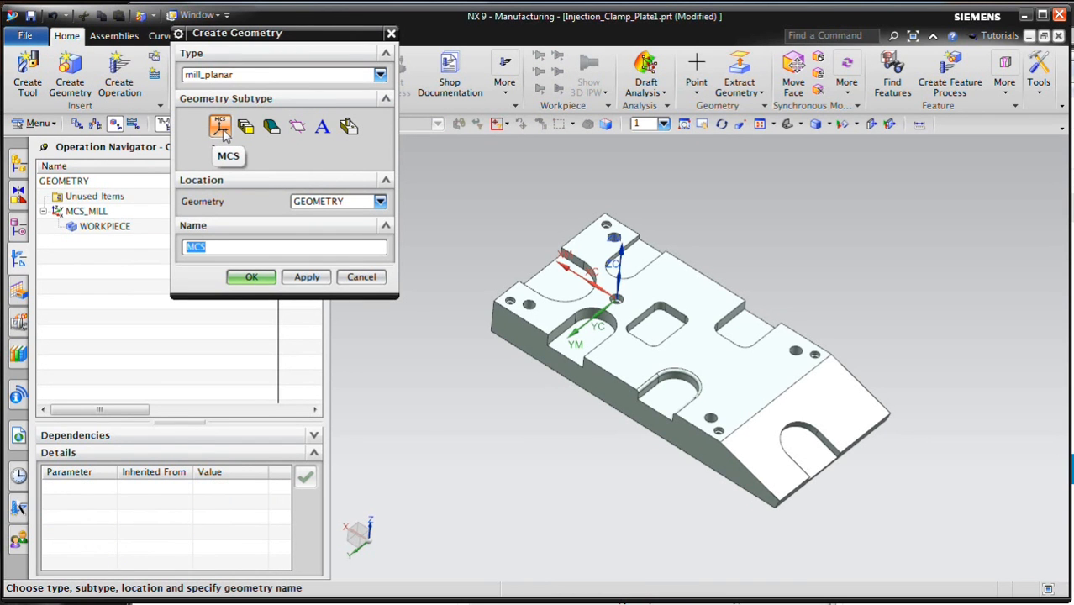
pyautogui.click(253, 78)
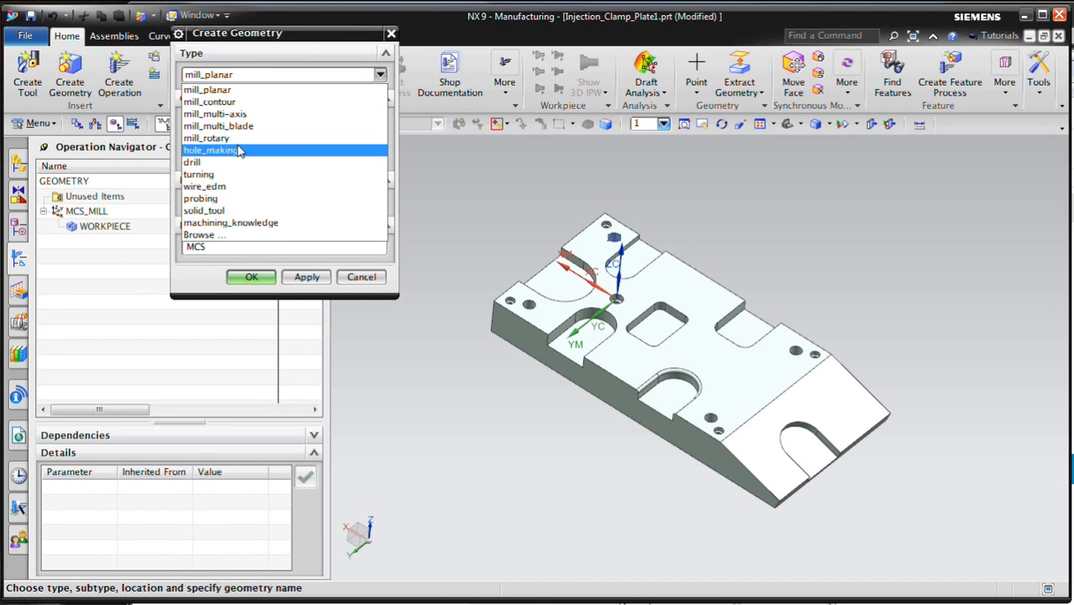
pyautogui.click(267, 150)
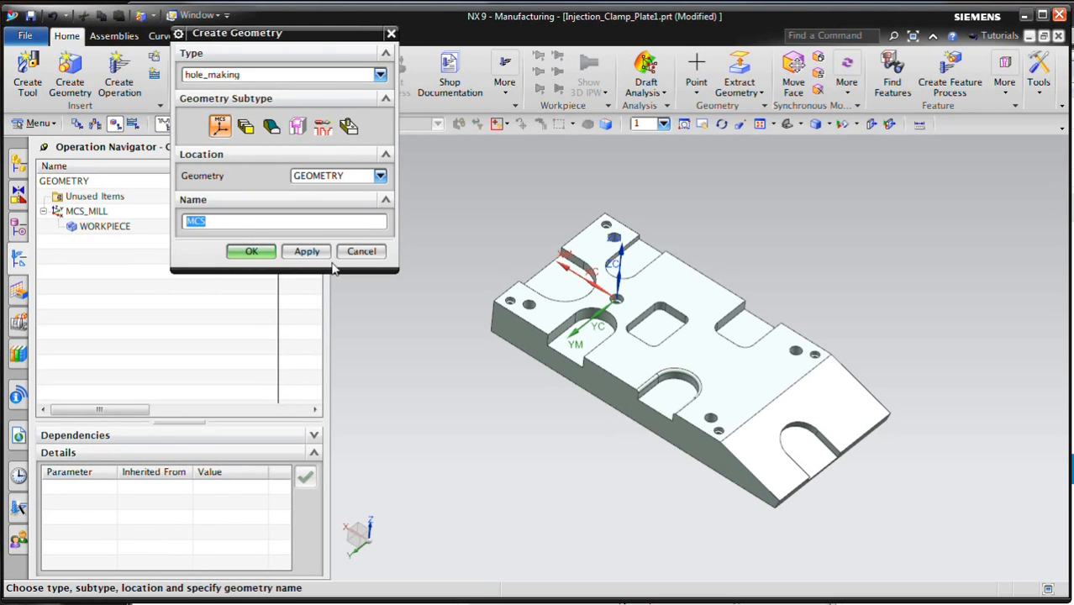
pyautogui.click(356, 252)
pyautogui.click(219, 367)
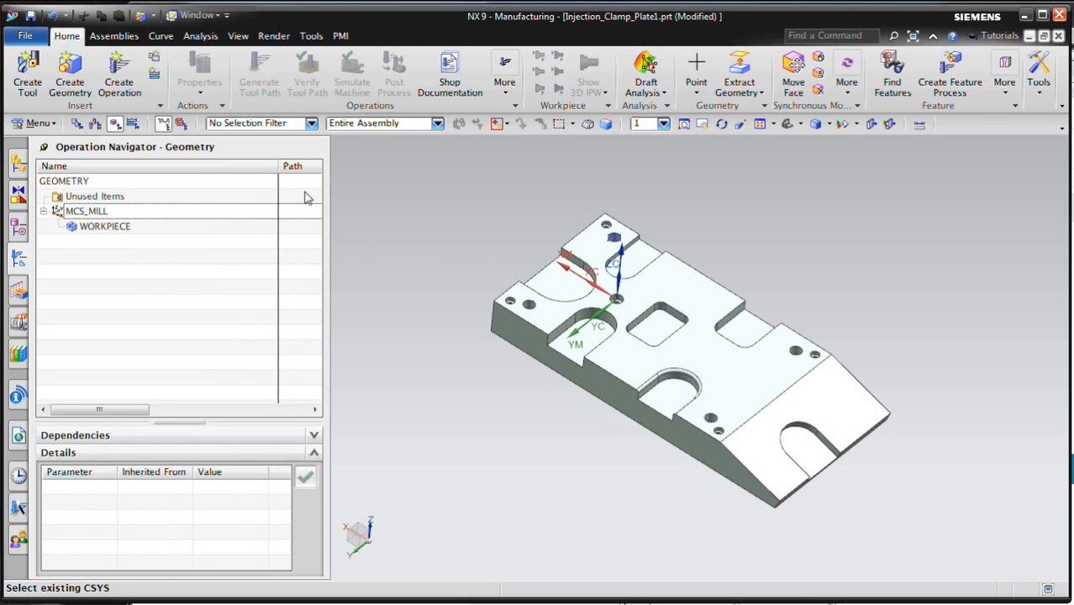
# - Find only the SLOT_1 color features on the workpiece with Parametric Recognition and accept the recognized slots
pyautogui.click(20, 294)
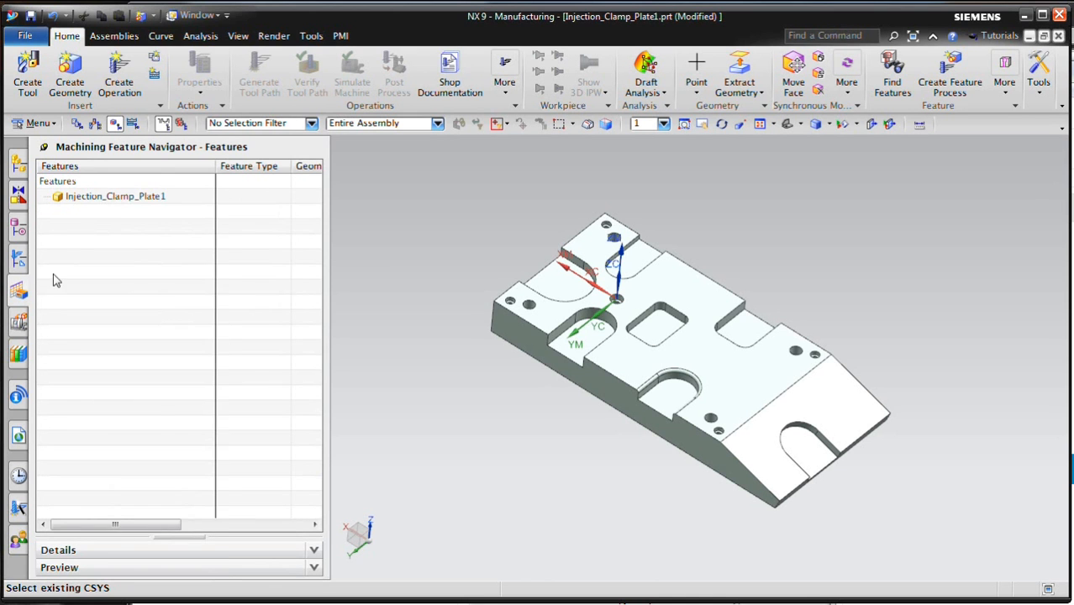
pyautogui.rightClick(89, 242)
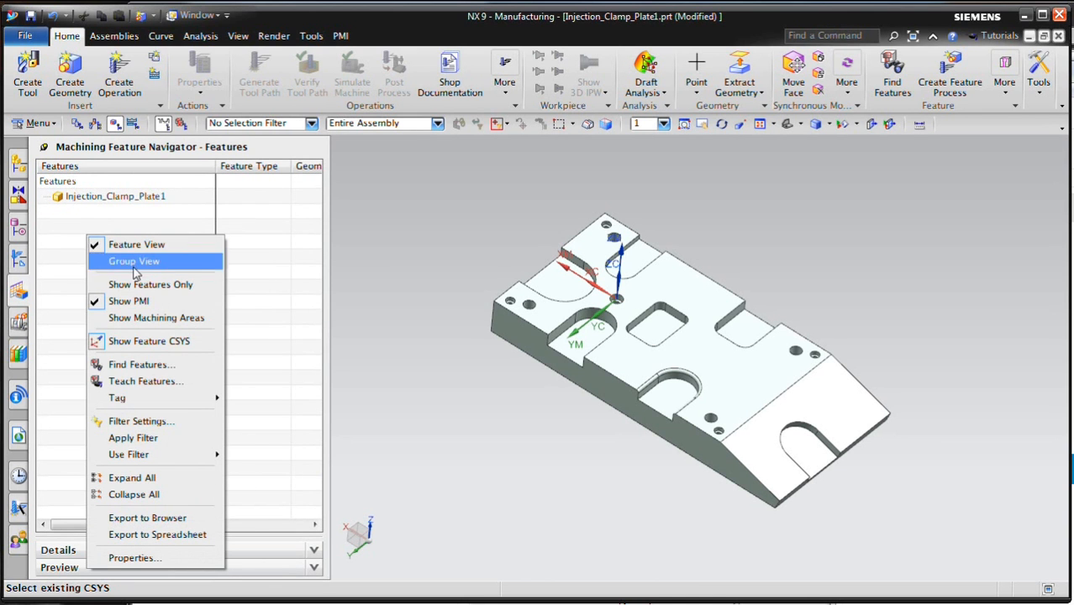
pyautogui.click(153, 367)
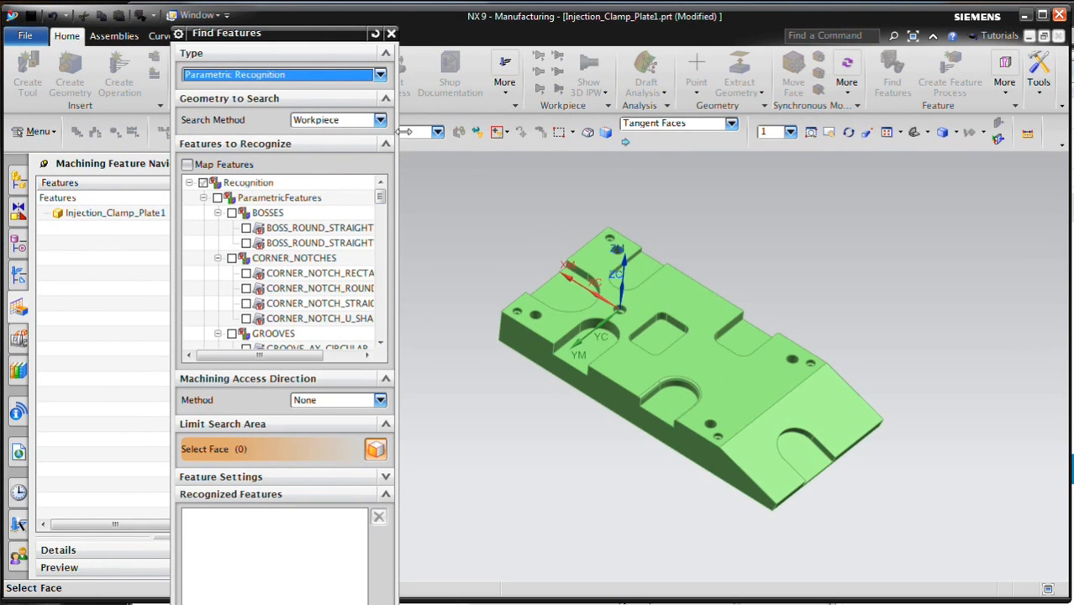
pyautogui.moveTo(382, 206); pyautogui.dragTo(371, 349)
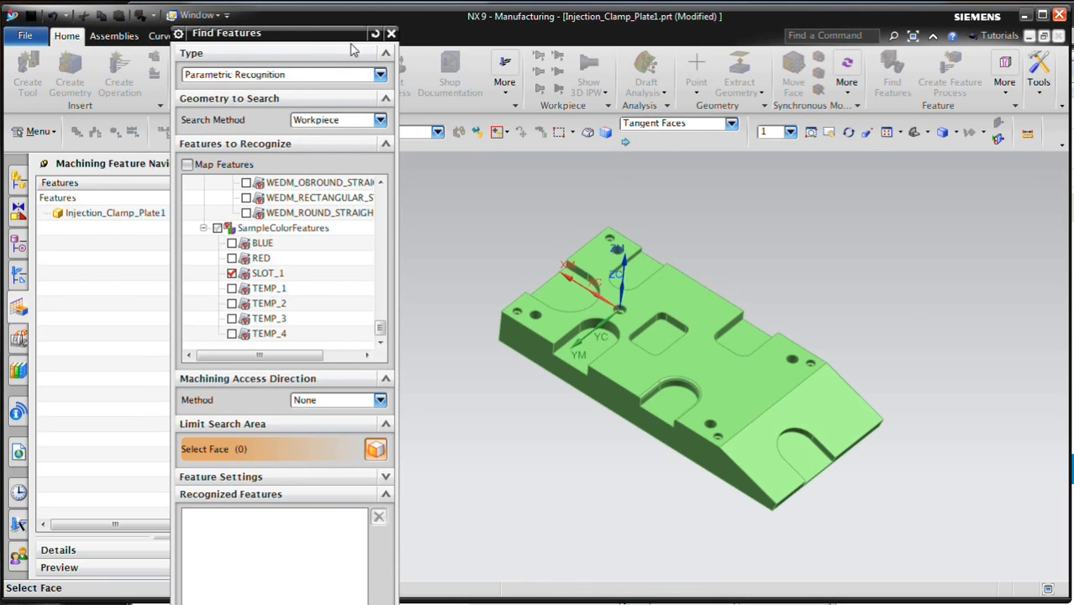
pyautogui.moveTo(319, 37); pyautogui.dragTo(318, 23)
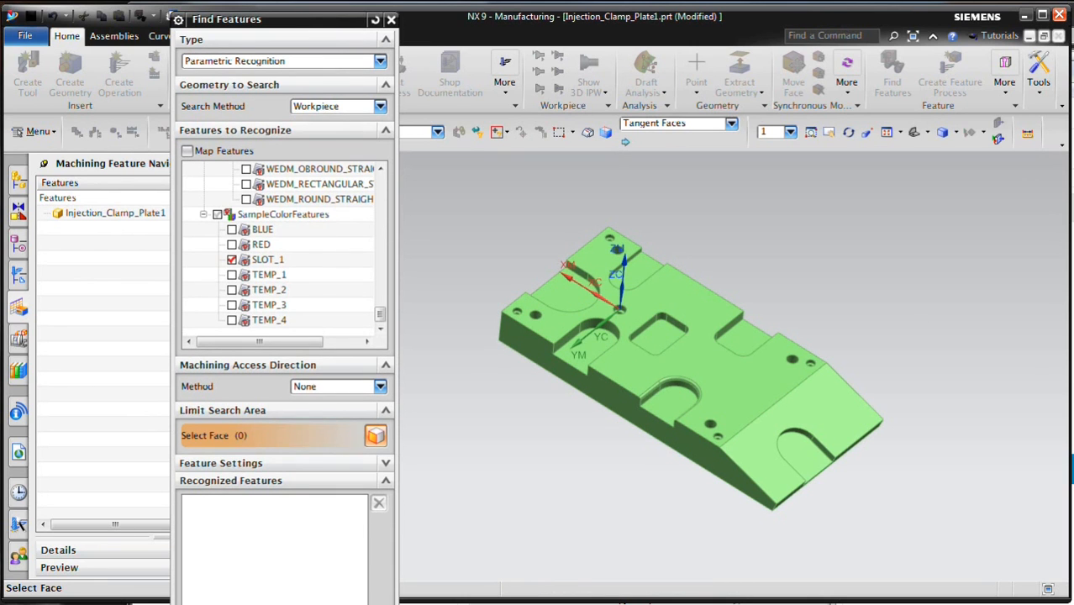
pyautogui.moveTo(262, 604); pyautogui.dragTo(262, 574)
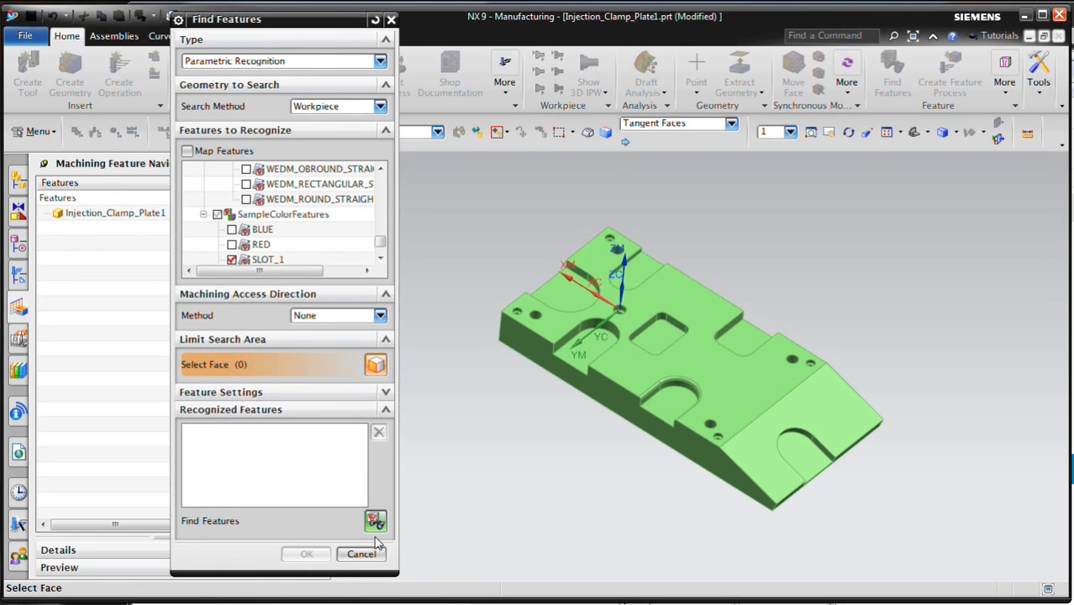
pyautogui.click(376, 522)
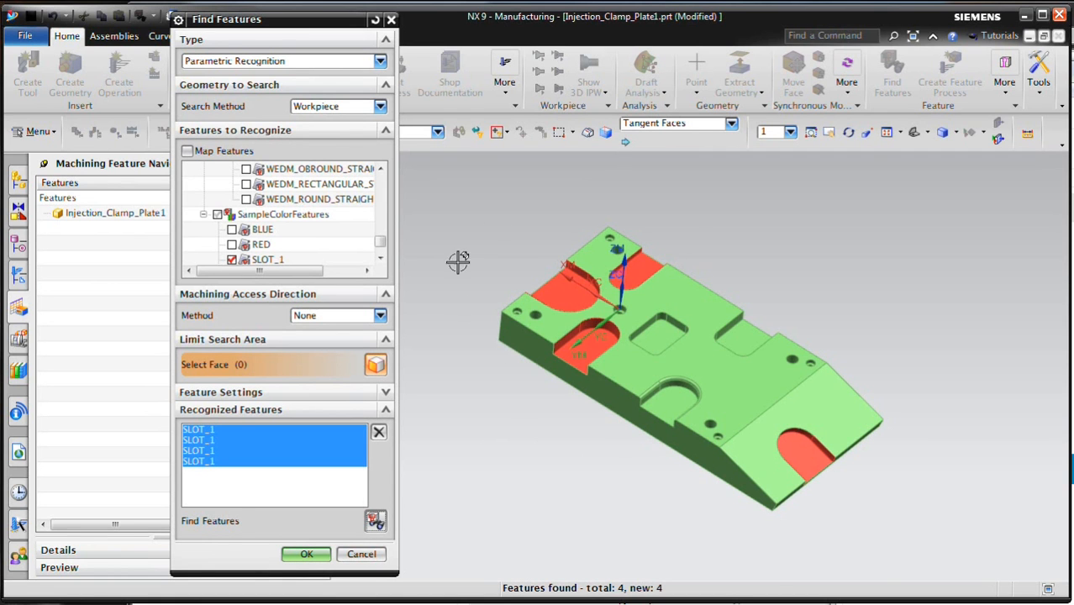
pyautogui.scroll(3, 611, 360)
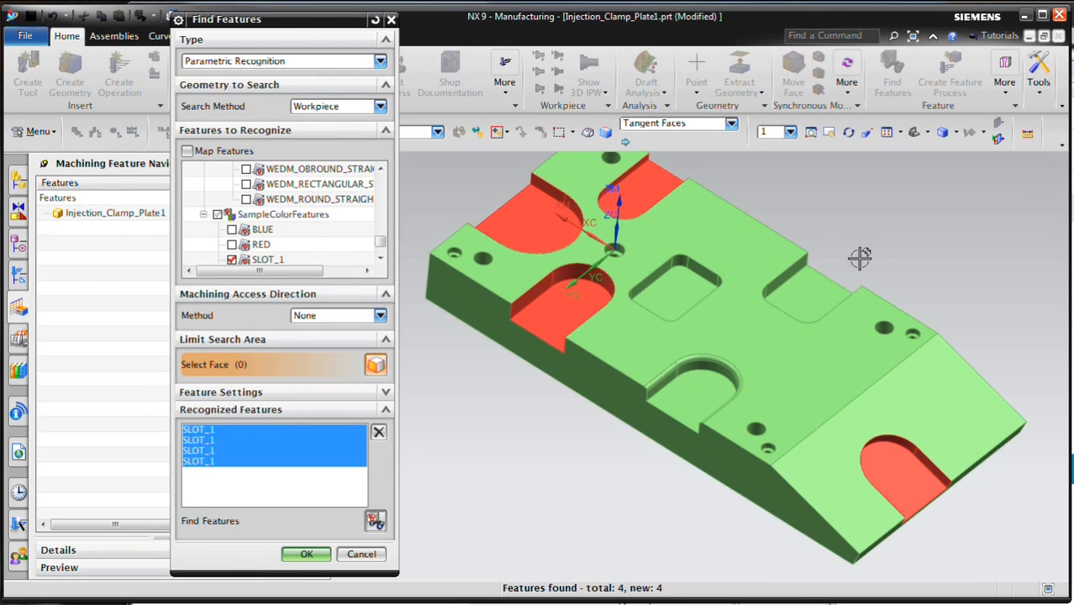
pyautogui.moveTo(856, 261); pyautogui.dragTo(792, 302, button='middle')
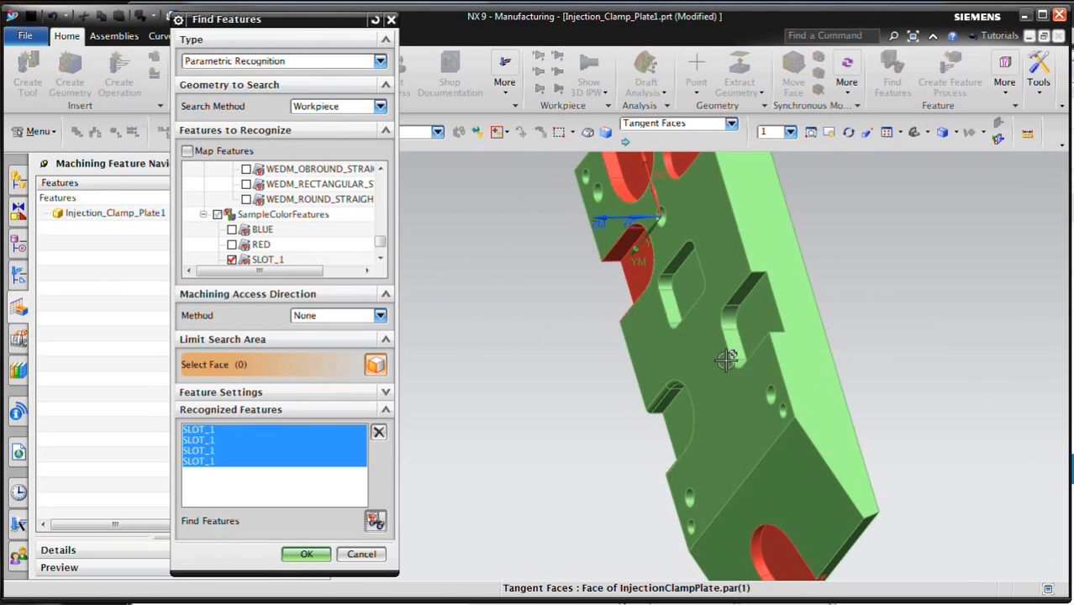
pyautogui.moveTo(537, 434); pyautogui.dragTo(582, 384, button='middle')
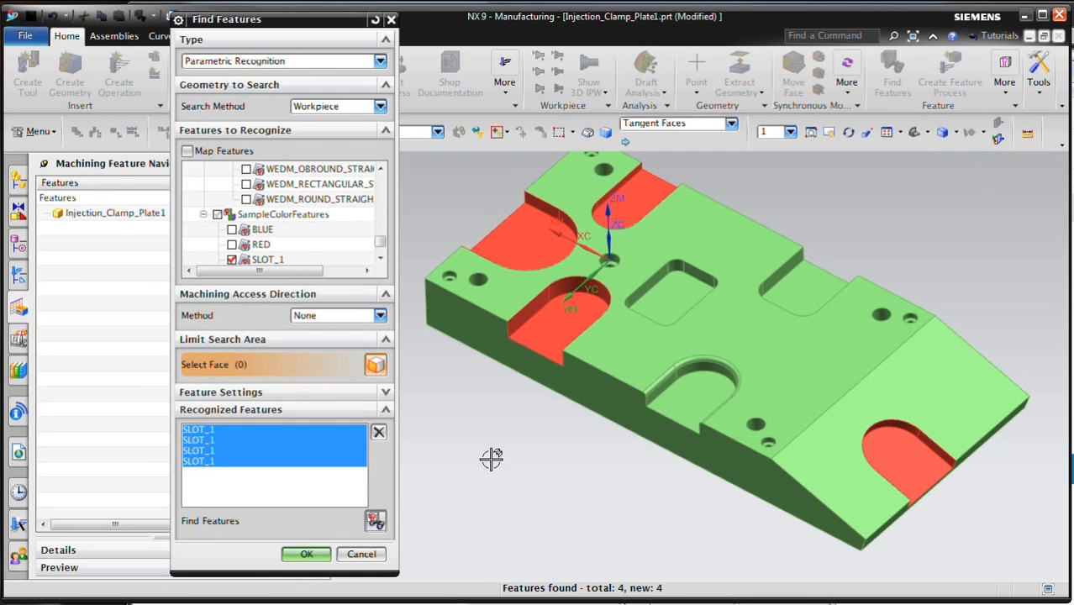
pyautogui.click(303, 557)
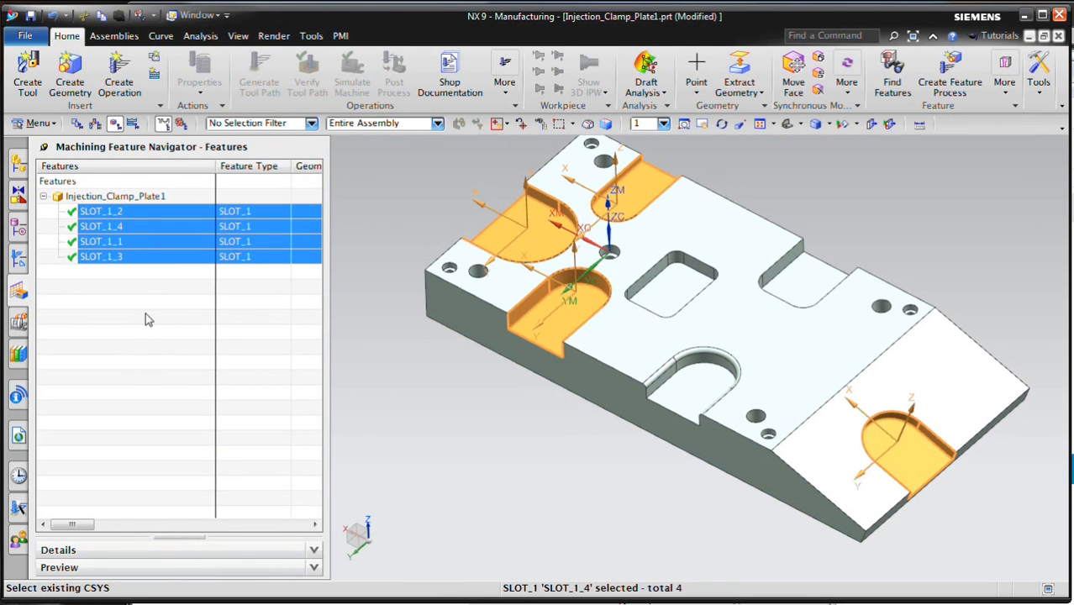
# - Create a rule-based feature process for all the recognized SLOT_1 features with the XampleMillColors knowledge library on WORKPIECE
pyautogui.click(118, 262)
pyautogui.click(119, 243)
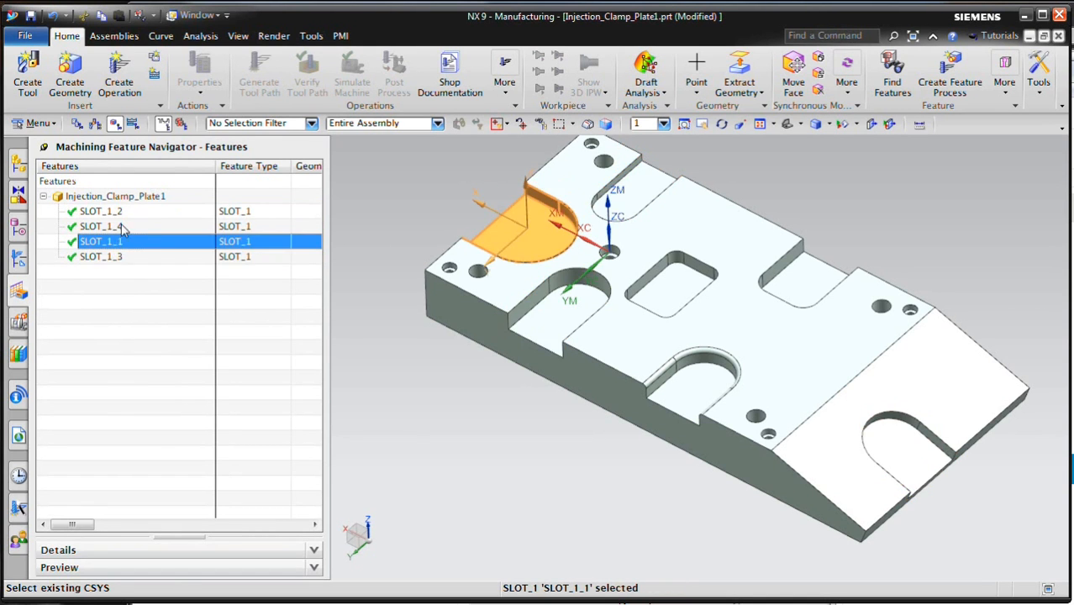
pyautogui.click(122, 212)
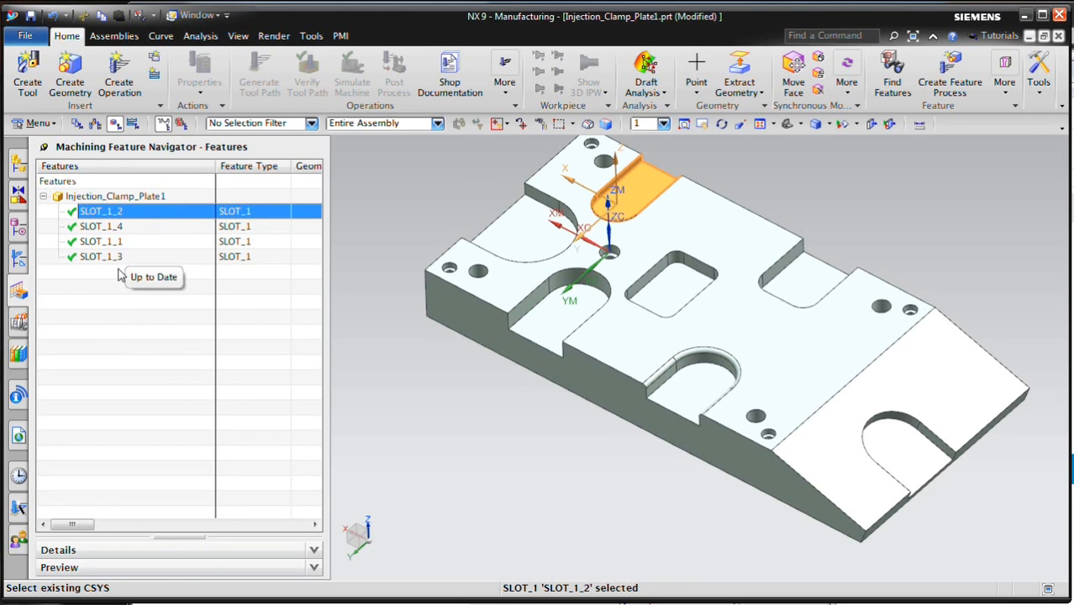
pyautogui.keyDown('shift'); pyautogui.click(119, 258); pyautogui.keyUp('shift')
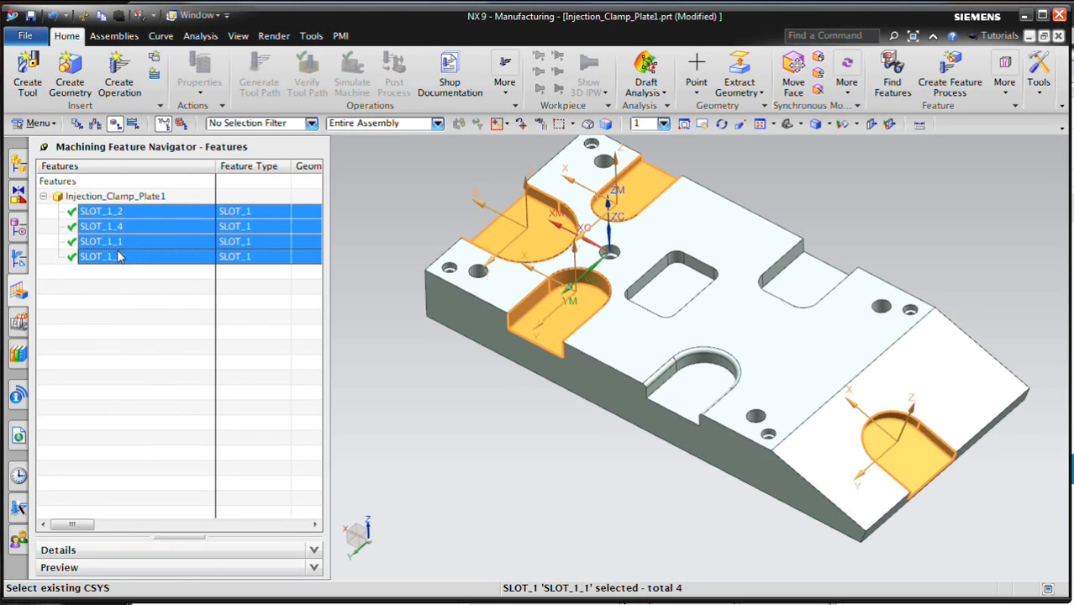
pyautogui.rightClick(117, 258)
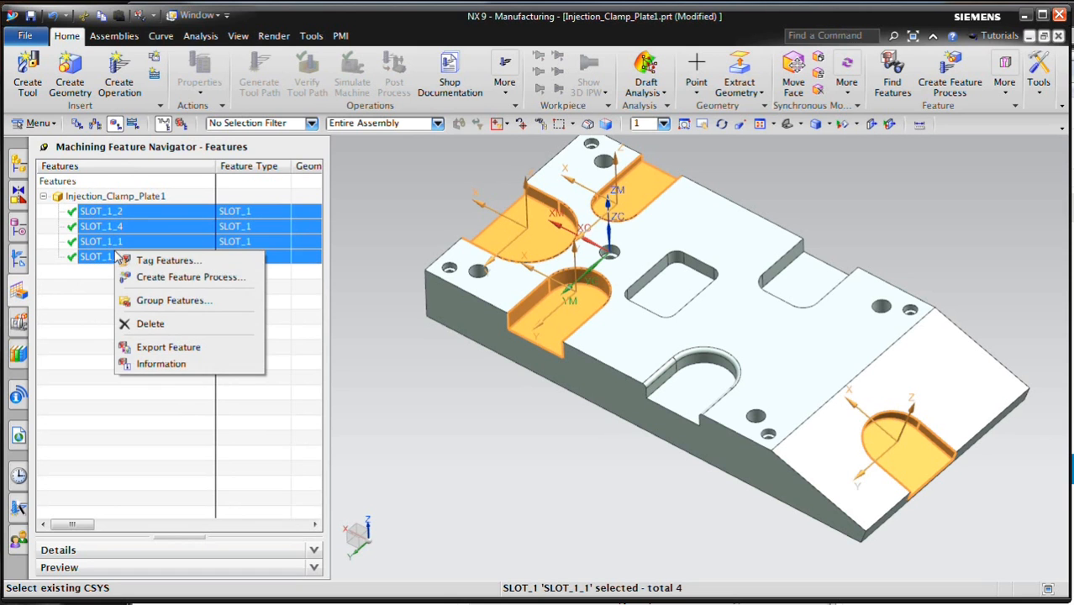
pyautogui.click(162, 279)
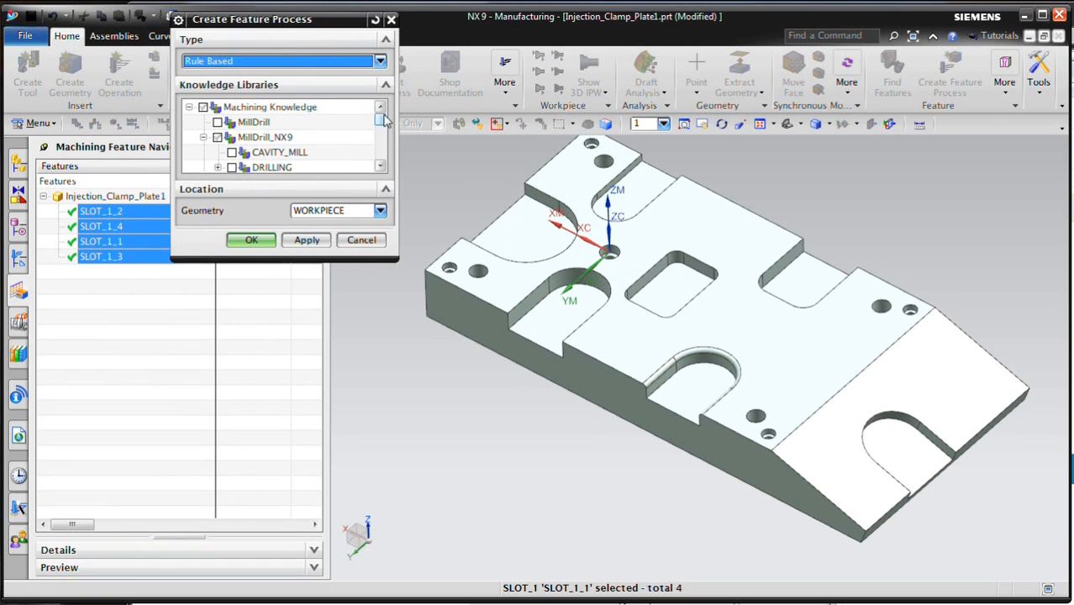
pyautogui.moveTo(382, 121); pyautogui.dragTo(387, 141)
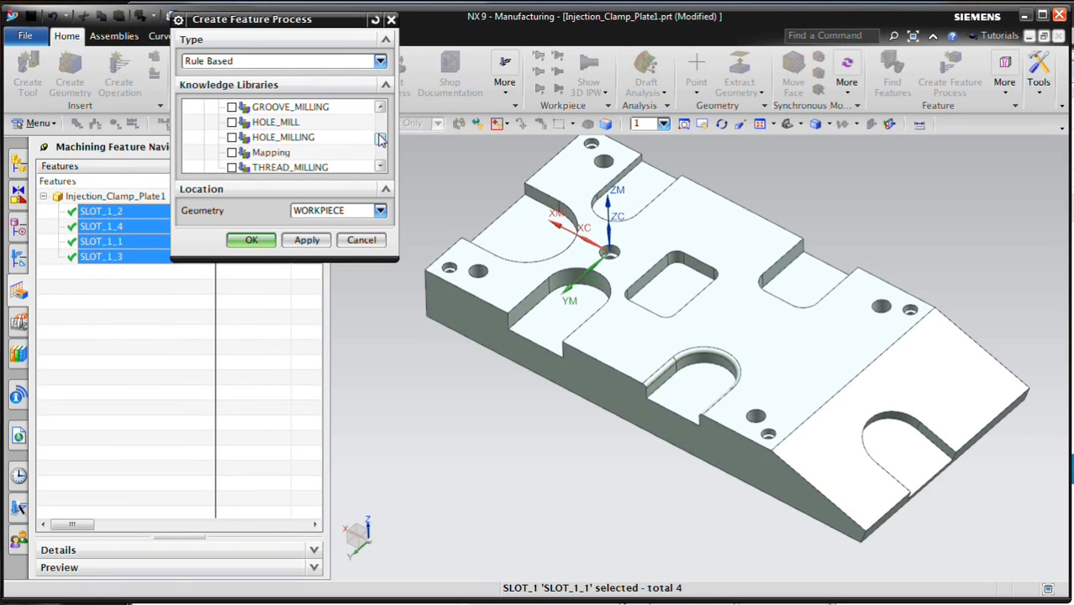
pyautogui.moveTo(379, 148); pyautogui.dragTo(380, 159)
pyautogui.click(217, 153)
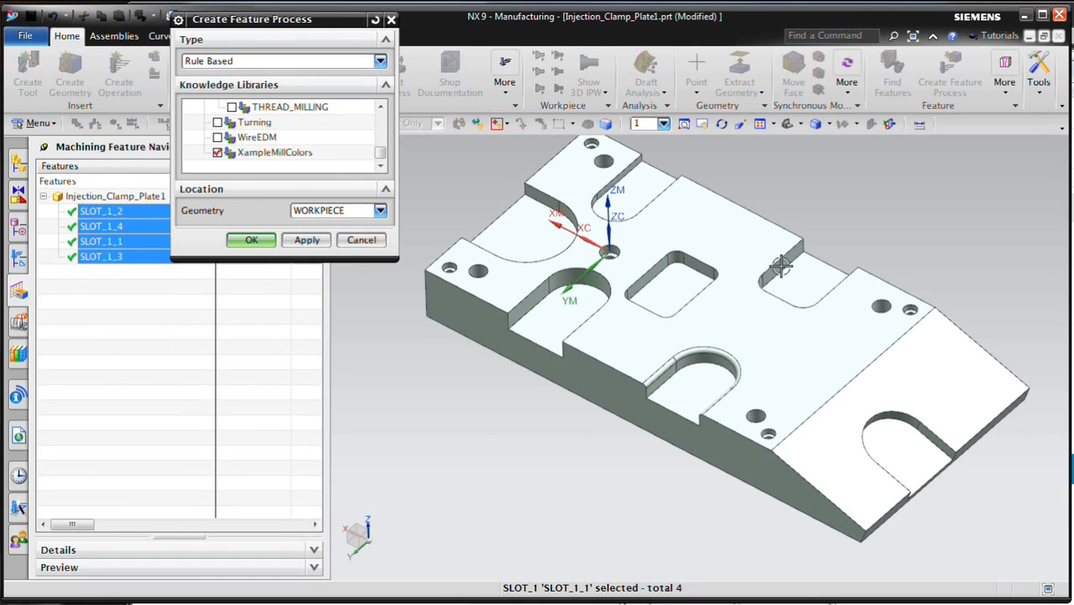
pyautogui.click(253, 241)
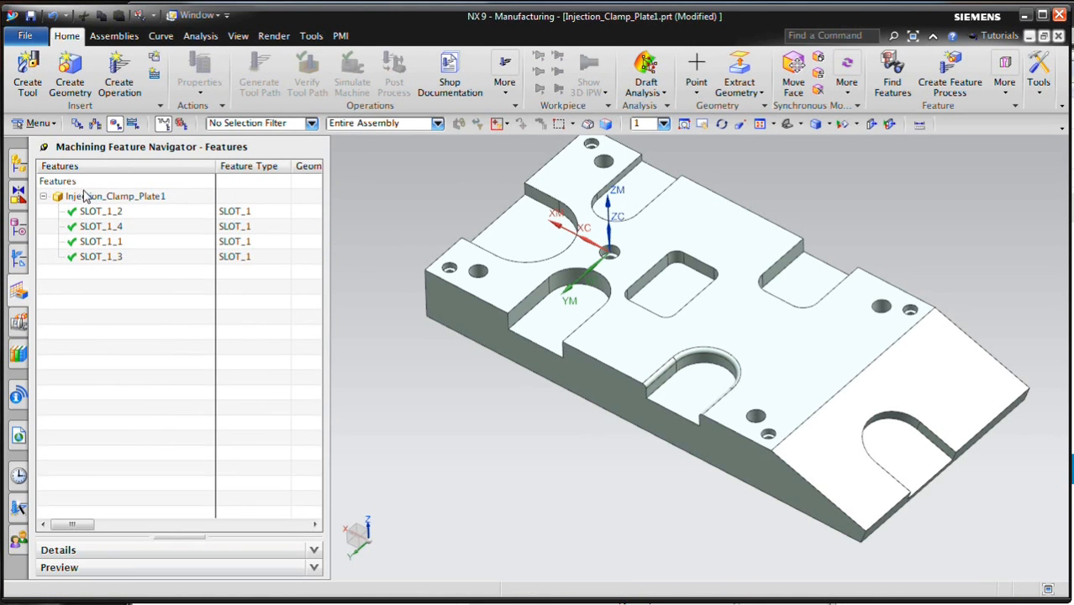
# - Expand the SLOT_1 and SLOT_1_1 groups under WORKPIECE and generate the tool path of the FLOOR_WALL operation
pyautogui.click(25, 262)
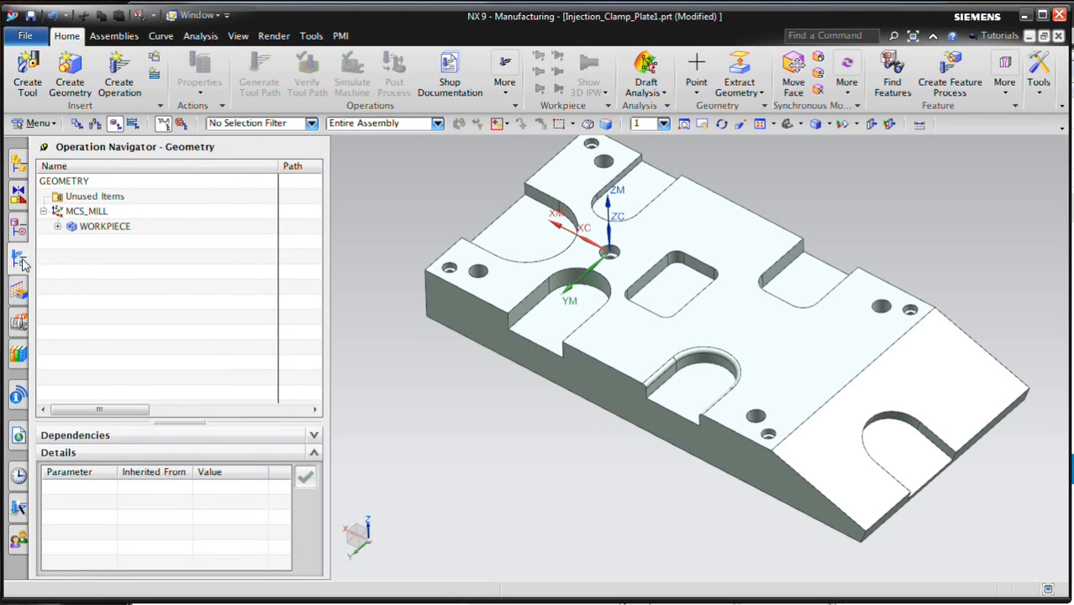
pyautogui.click(58, 227)
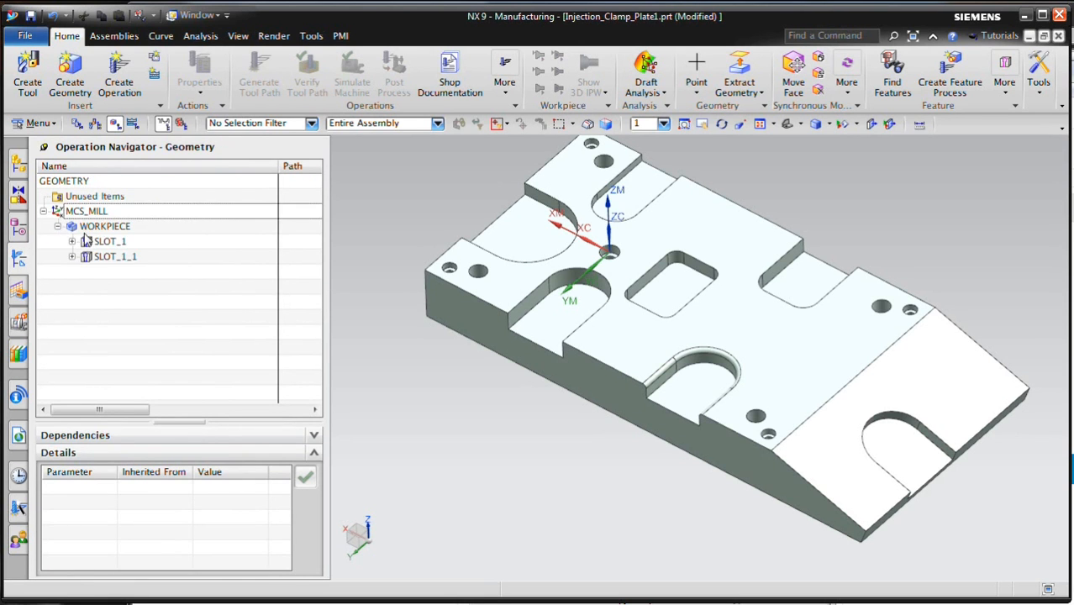
pyautogui.click(72, 242)
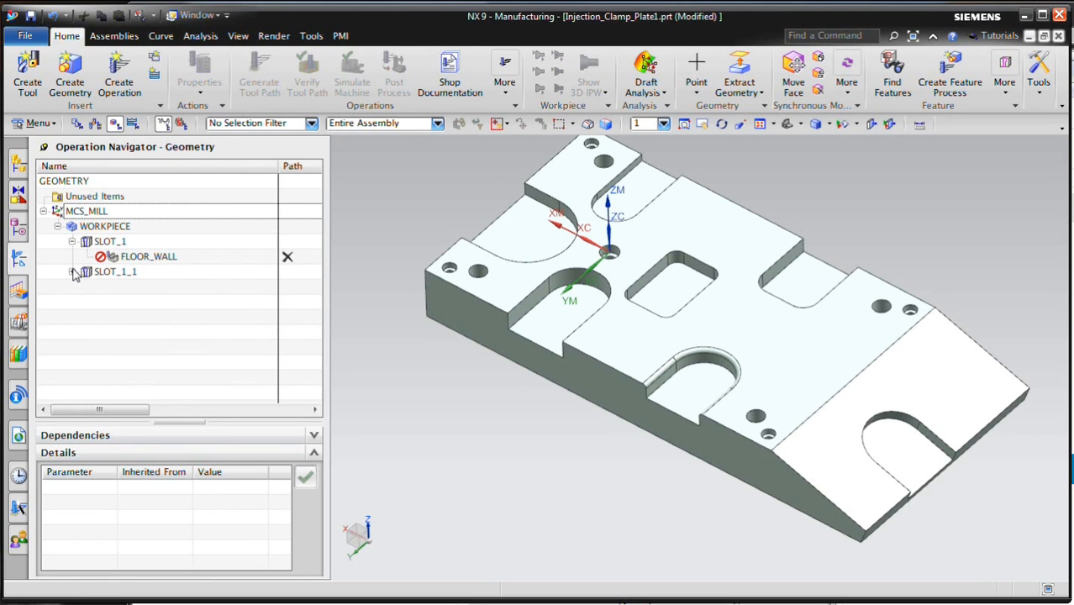
pyautogui.click(73, 272)
pyautogui.click(128, 257)
pyautogui.rightClick(126, 256)
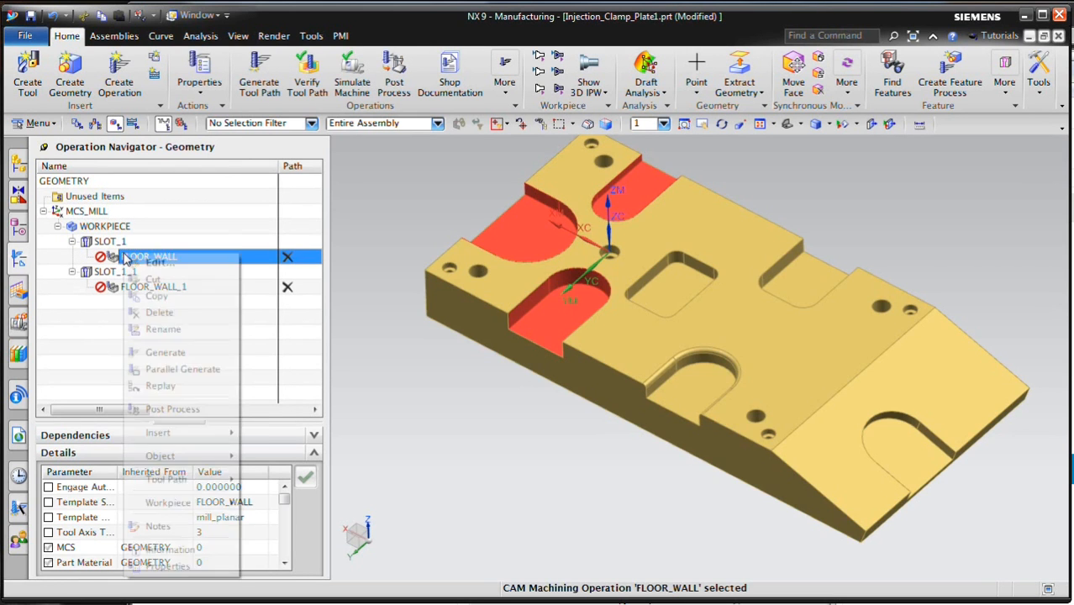
pyautogui.click(172, 353)
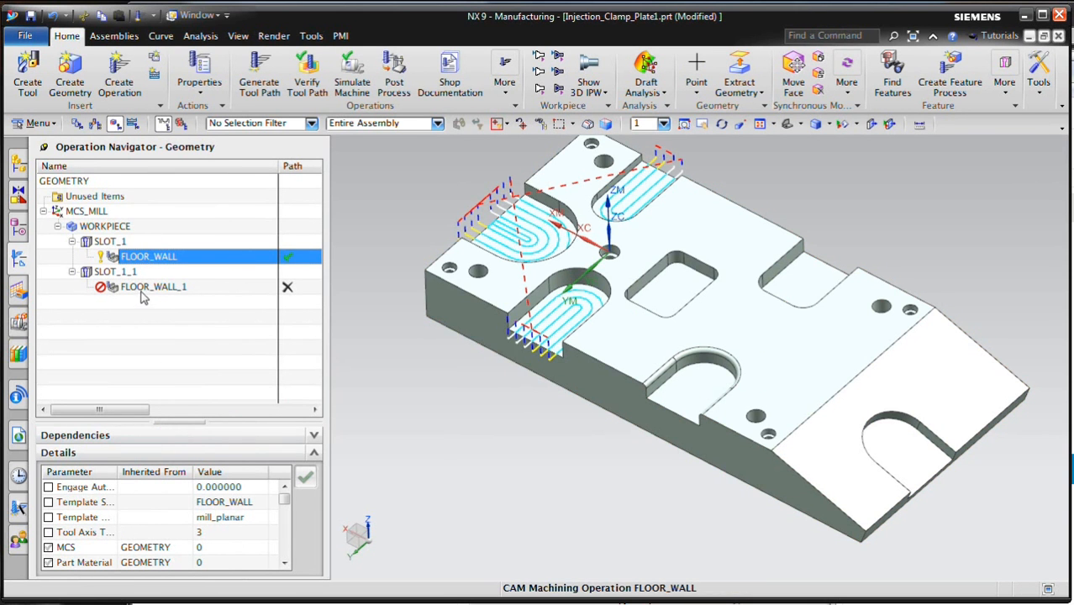
# - Generate the tool path of the FLOOR_WALL_1 operation for the slot on the inclined face
pyautogui.click(139, 289)
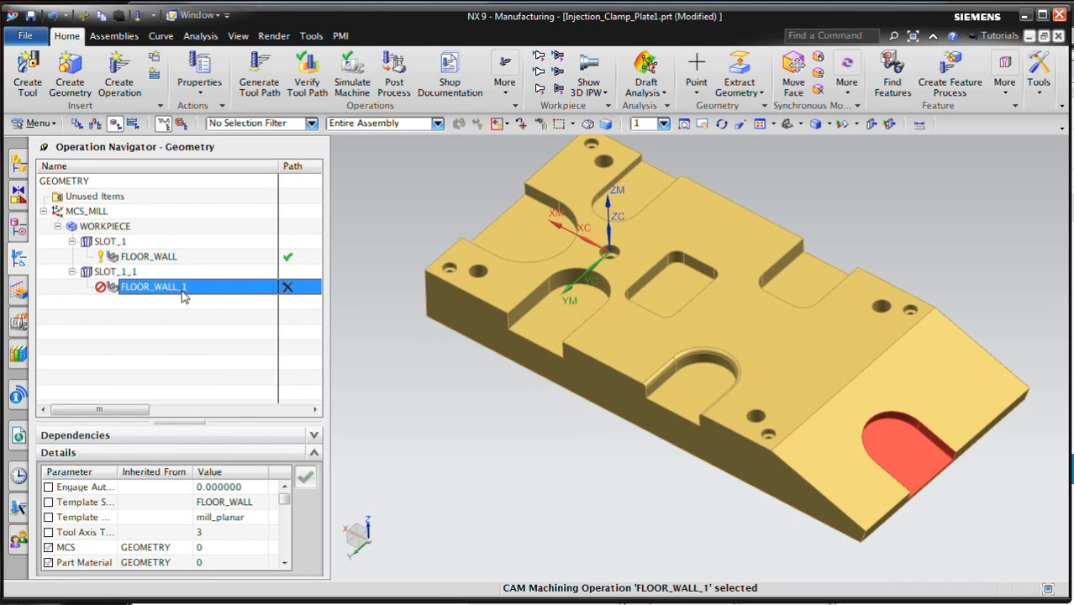
pyautogui.rightClick(156, 291)
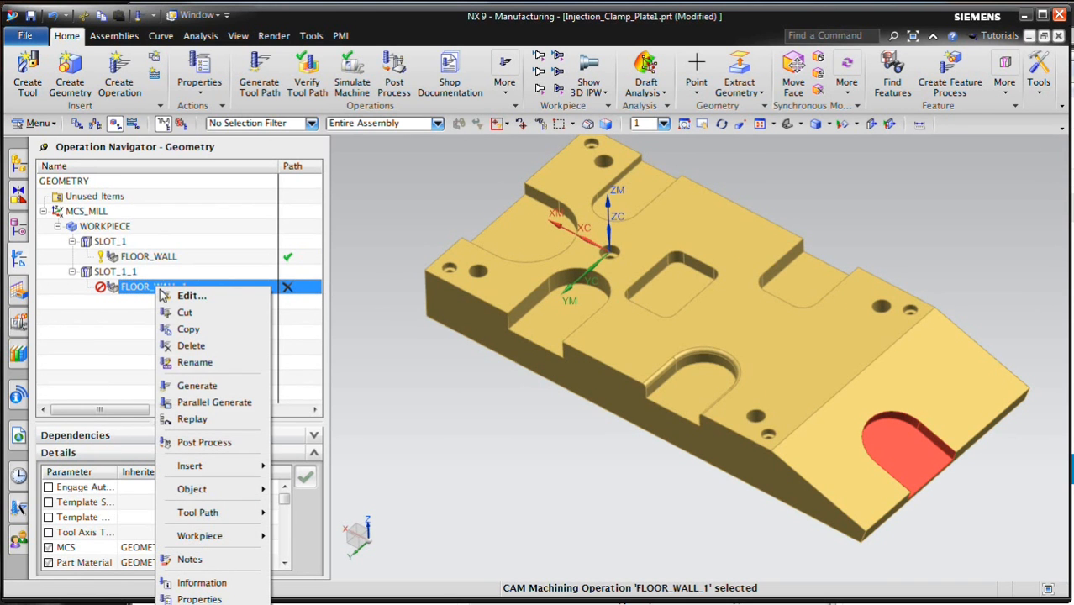
pyautogui.click(206, 384)
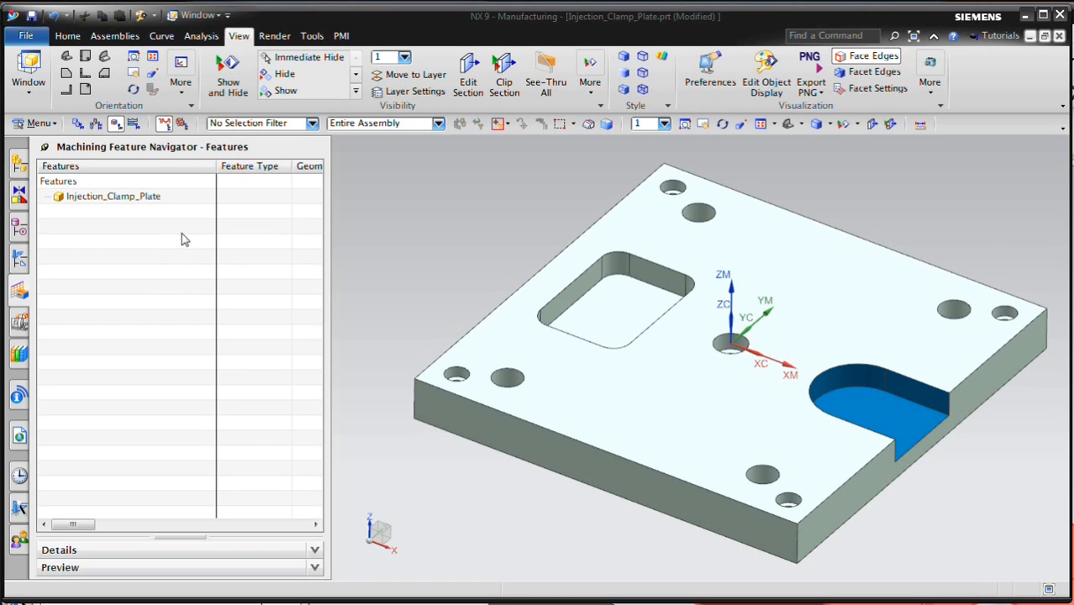
# - Start teaching a feature on Injection_Clamp_Plate and add a new feature type named SLOT_COLOR under CustomerFeature
pyautogui.rightClick(139, 246)
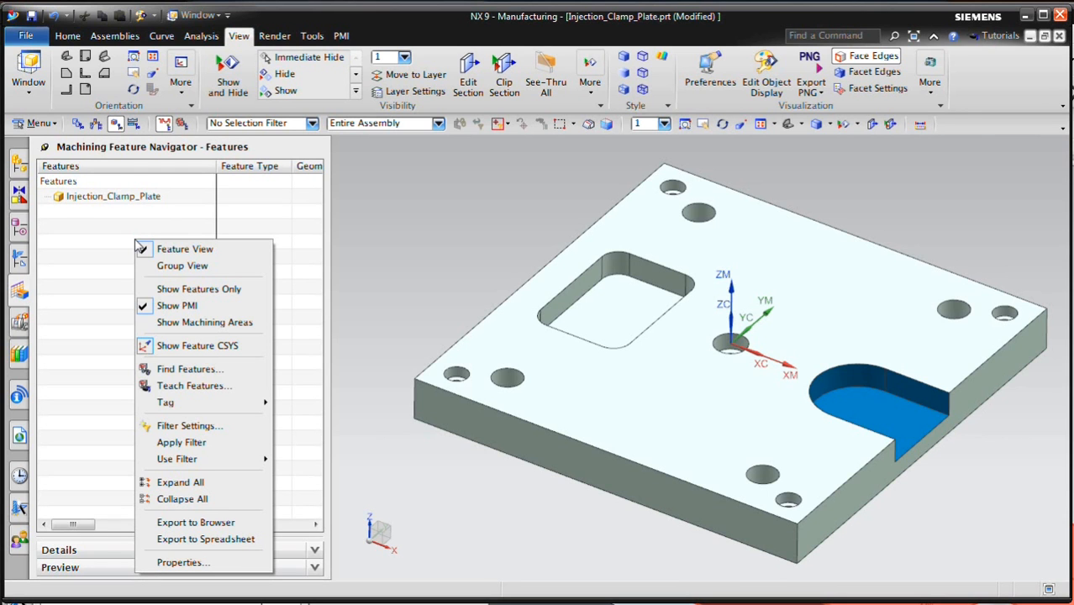
pyautogui.click(195, 386)
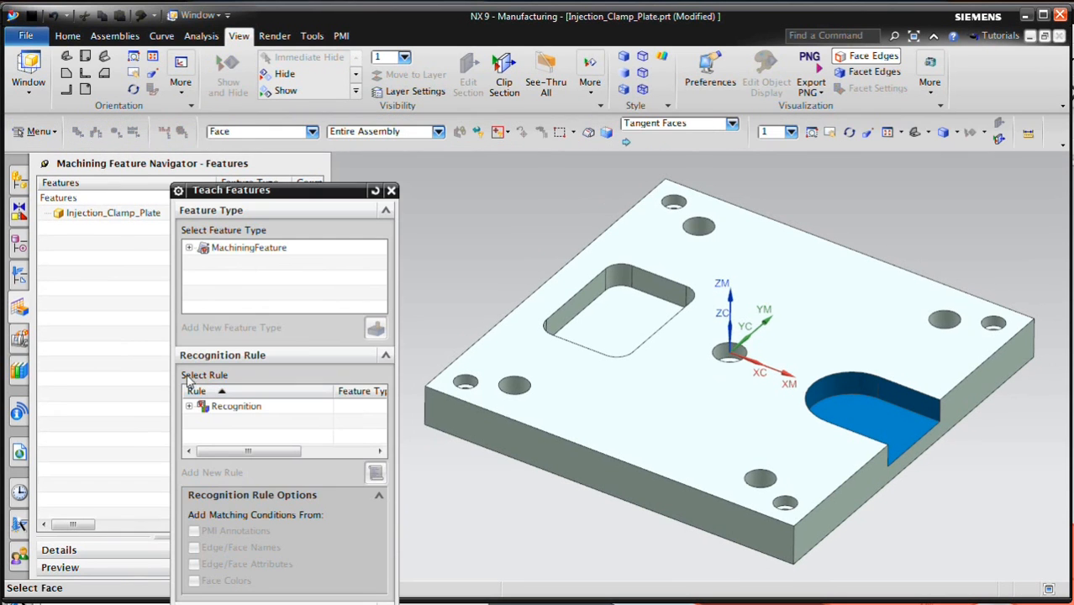
pyautogui.click(190, 249)
pyautogui.click(254, 280)
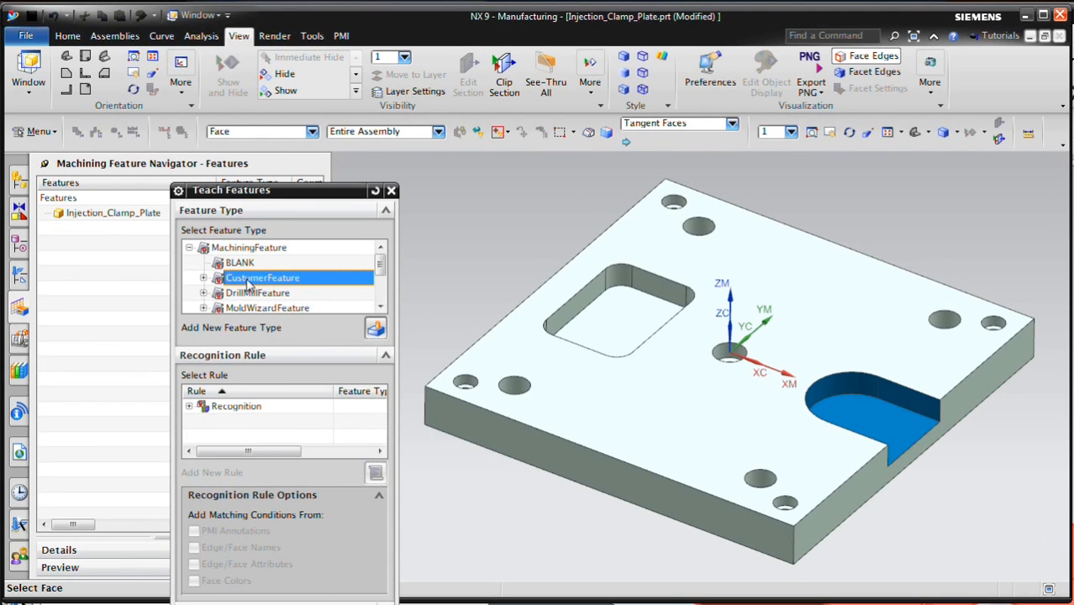
pyautogui.click(203, 278)
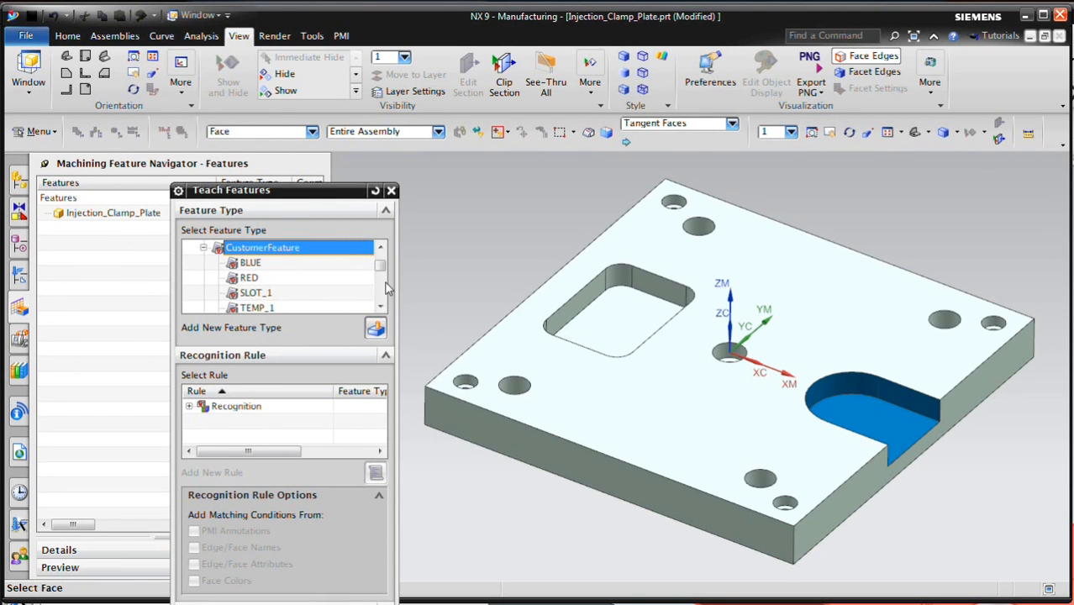
pyautogui.click(374, 326)
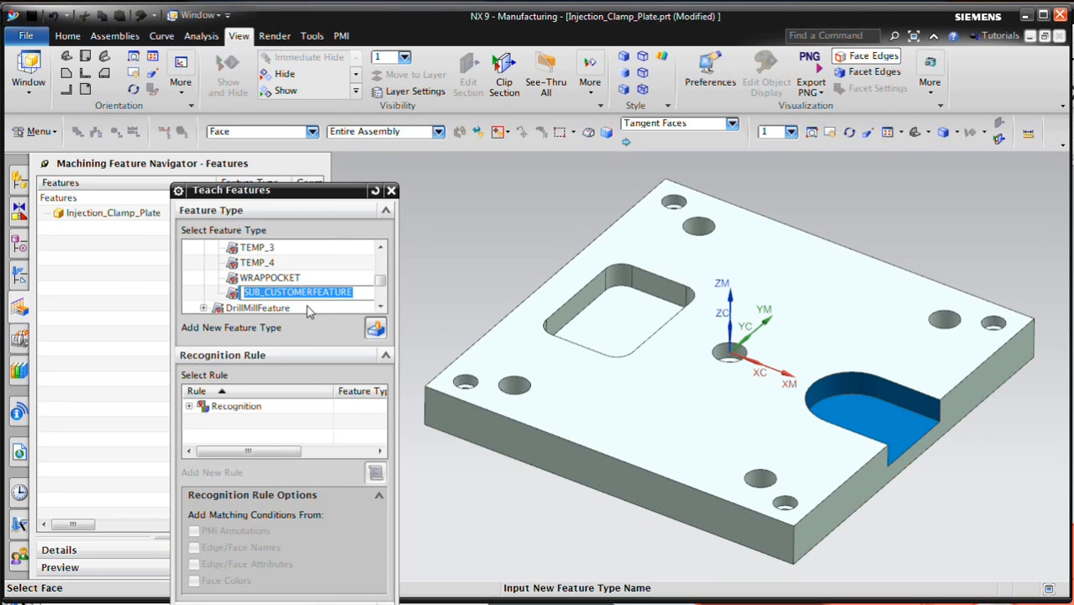
pyautogui.write('slot_color')
pyautogui.press('Return')
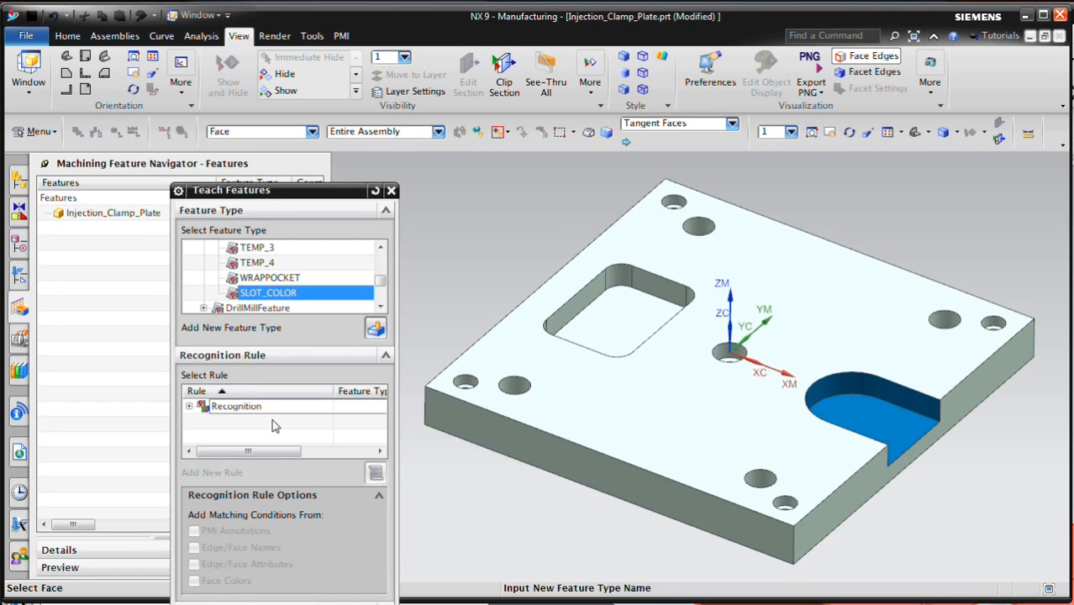
# - Add a SLOT_COLOR recognition rule under SampleColorFeatures with Face Colors as its matching condition
pyautogui.click(189, 407)
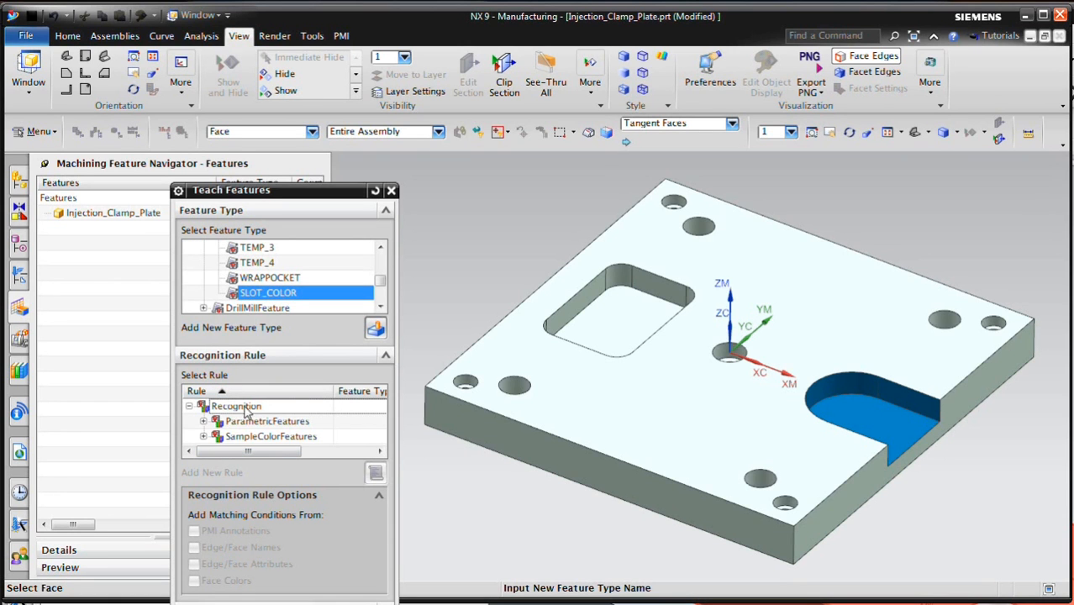
pyautogui.click(295, 439)
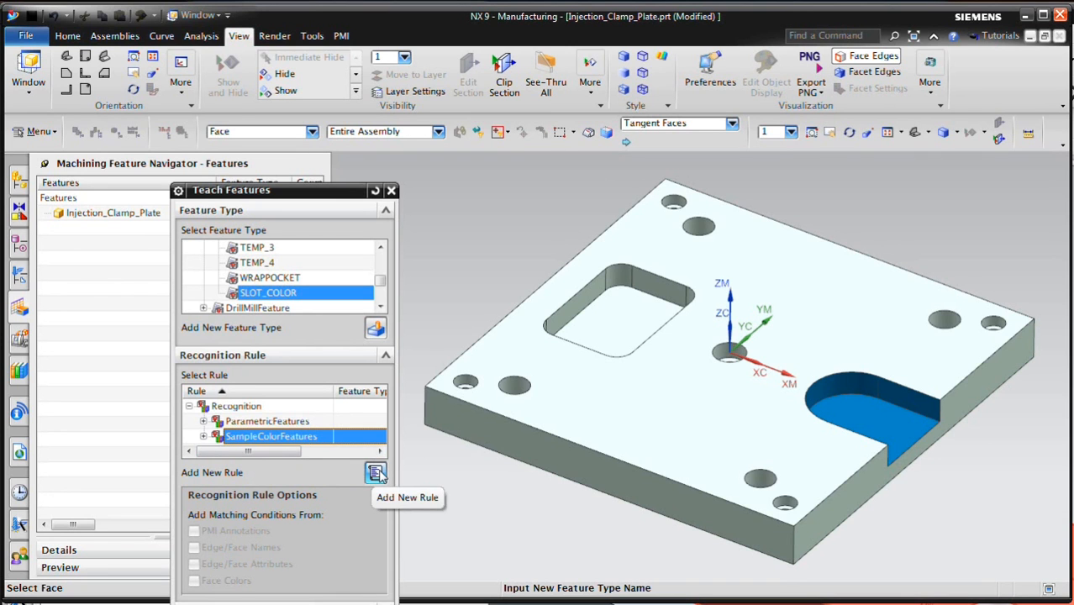
pyautogui.click(377, 474)
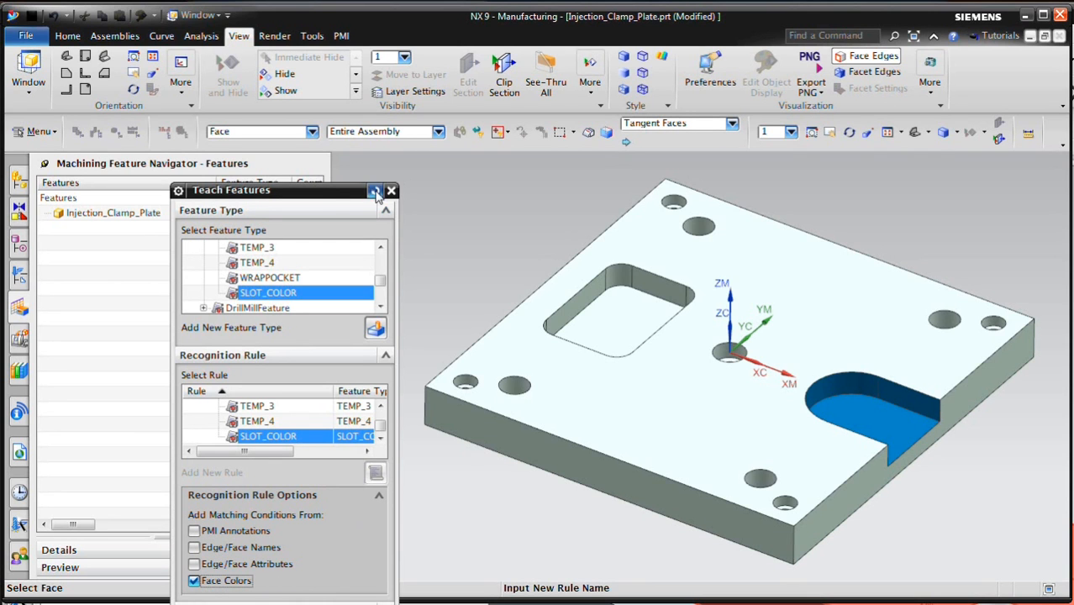
# - Select the floor and wall faces of the blue slot, teach the recognition rule from them and accept the taught feature
pyautogui.moveTo(338, 188); pyautogui.dragTo(314, 84)
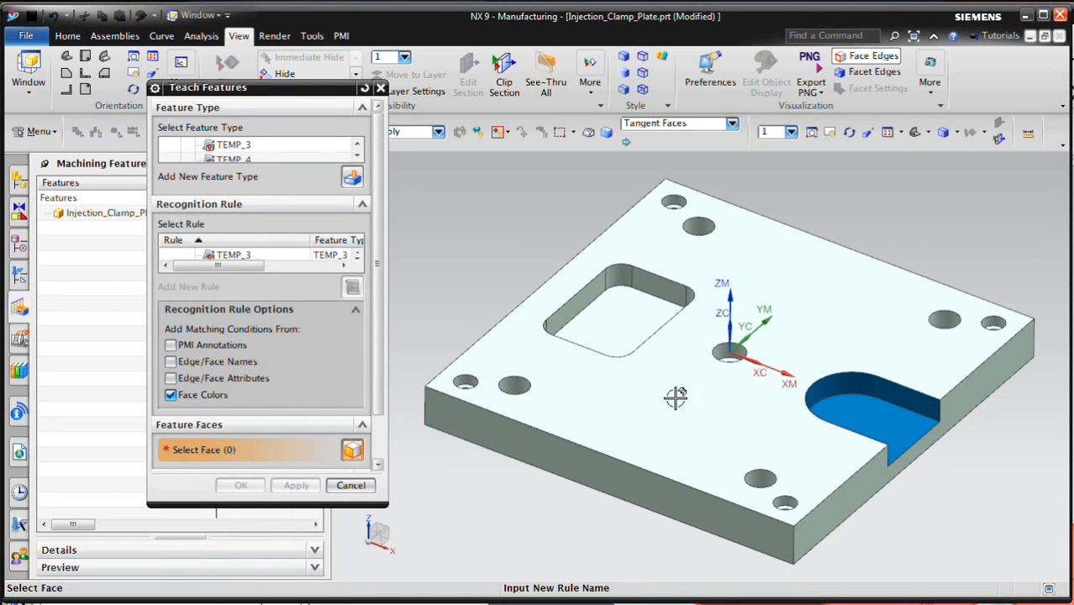
pyautogui.click(857, 407)
pyautogui.click(886, 391)
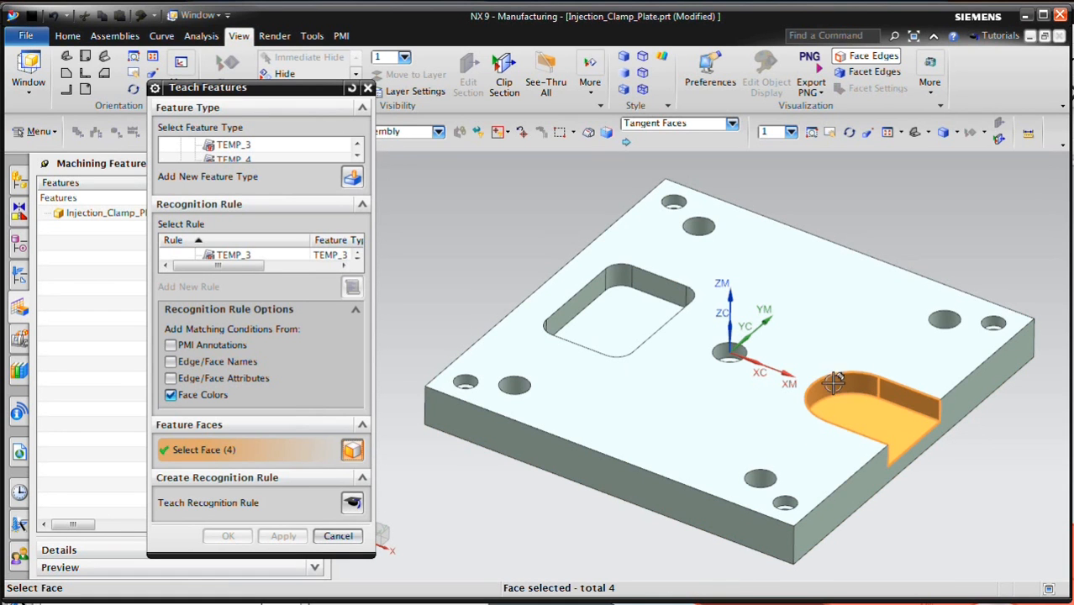
pyautogui.click(353, 502)
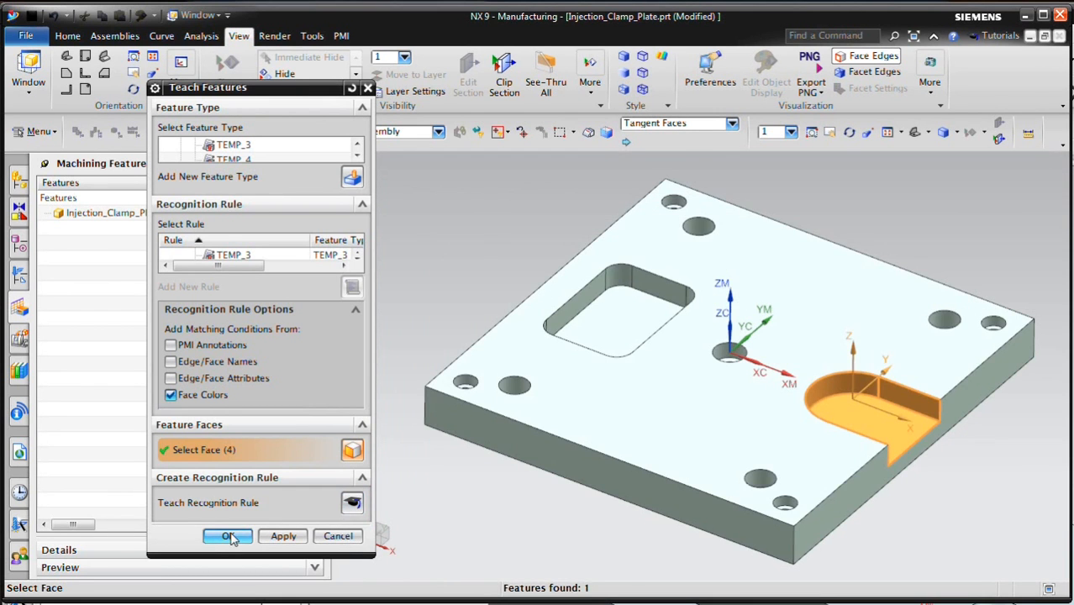
pyautogui.click(230, 535)
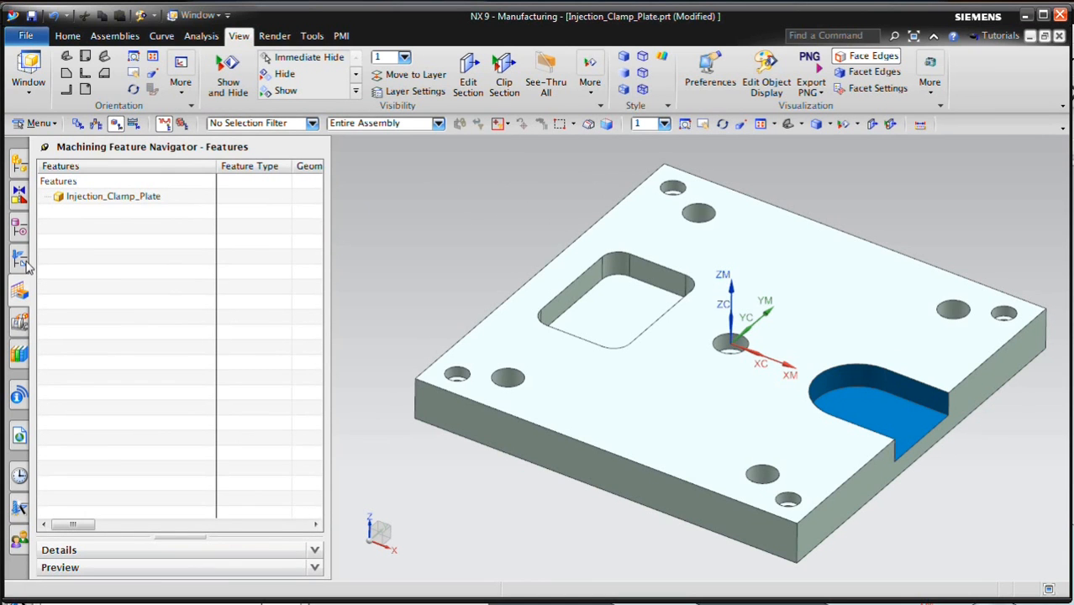
# - Switch to the part Injection_Clamp_Plate1.prt from the history and show its machining features list
pyautogui.click(19, 474)
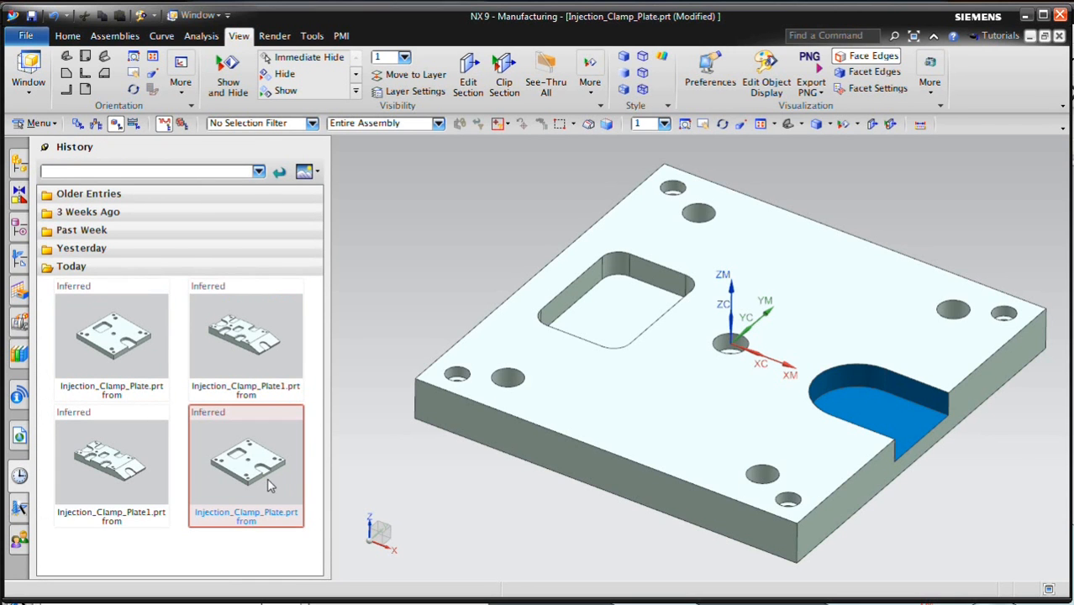
pyautogui.click(104, 481)
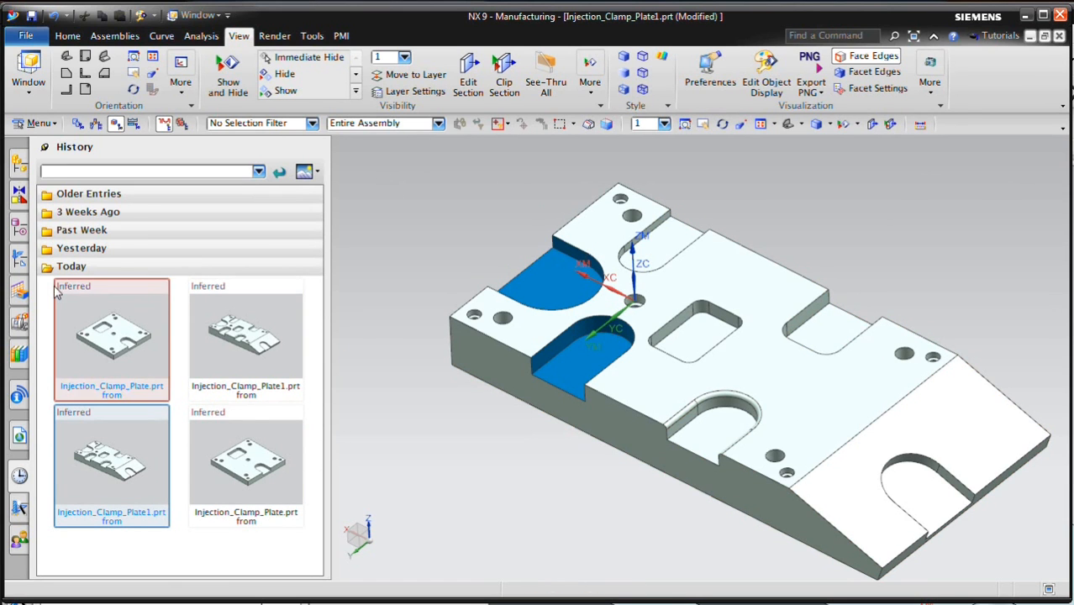
pyautogui.click(20, 291)
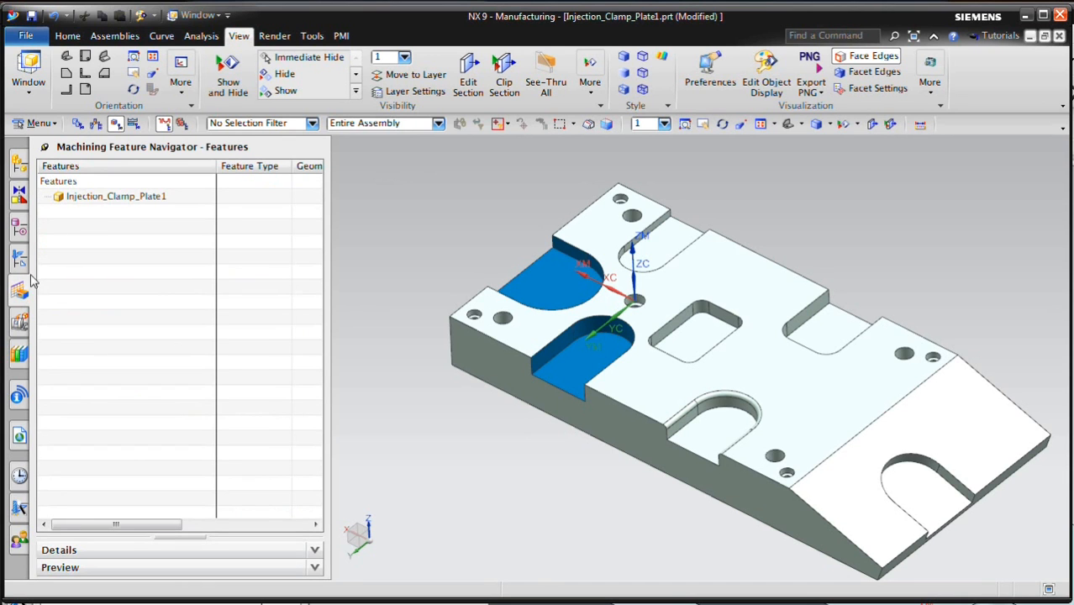
# - Find features on Injection_Clamp_Plate1 by parametric recognition with only the SLOT_COLOR rule enabled and accept the recognized features
pyautogui.rightClick(91, 227)
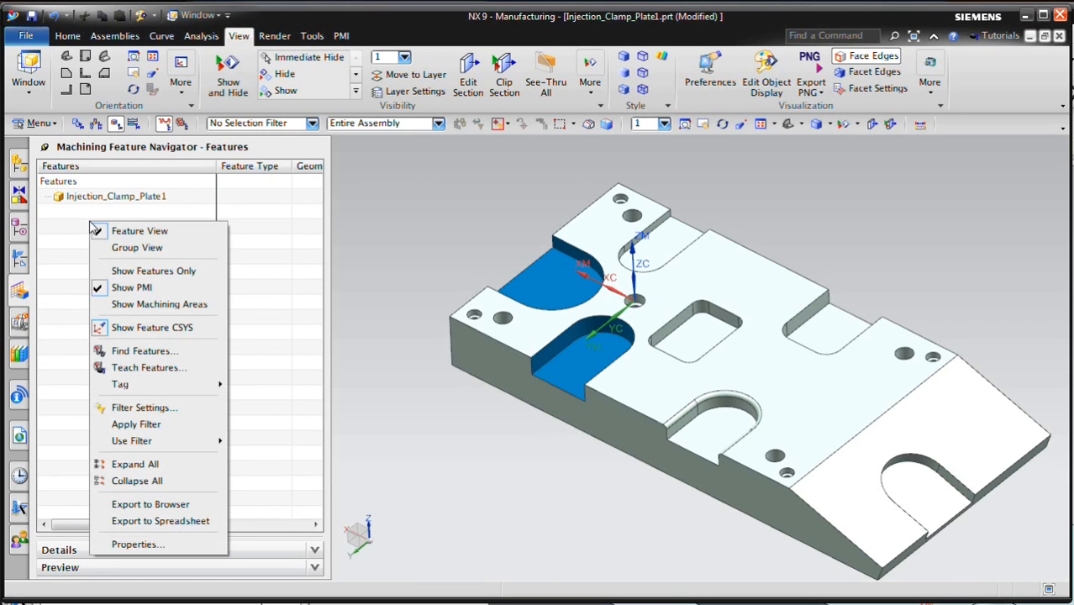
pyautogui.click(170, 353)
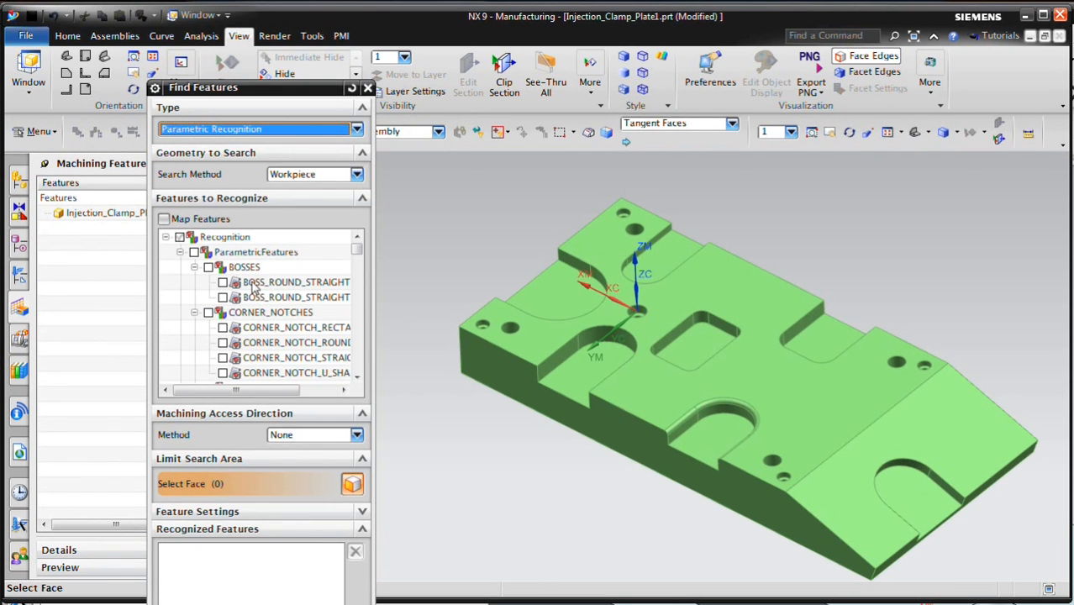
pyautogui.moveTo(354, 258); pyautogui.dragTo(344, 407)
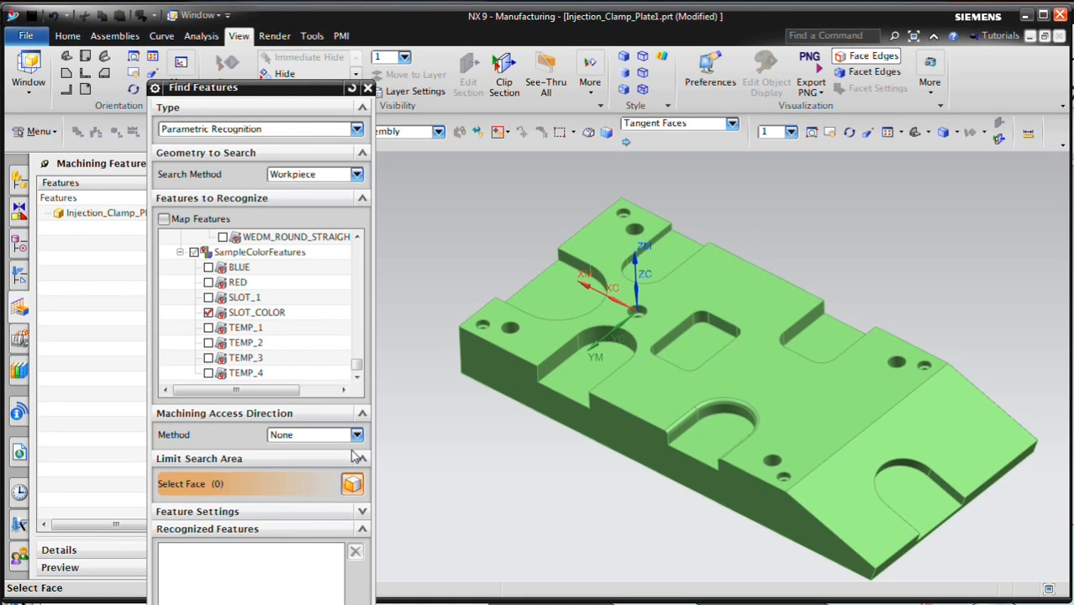
pyautogui.moveTo(273, 88); pyautogui.dragTo(262, 42)
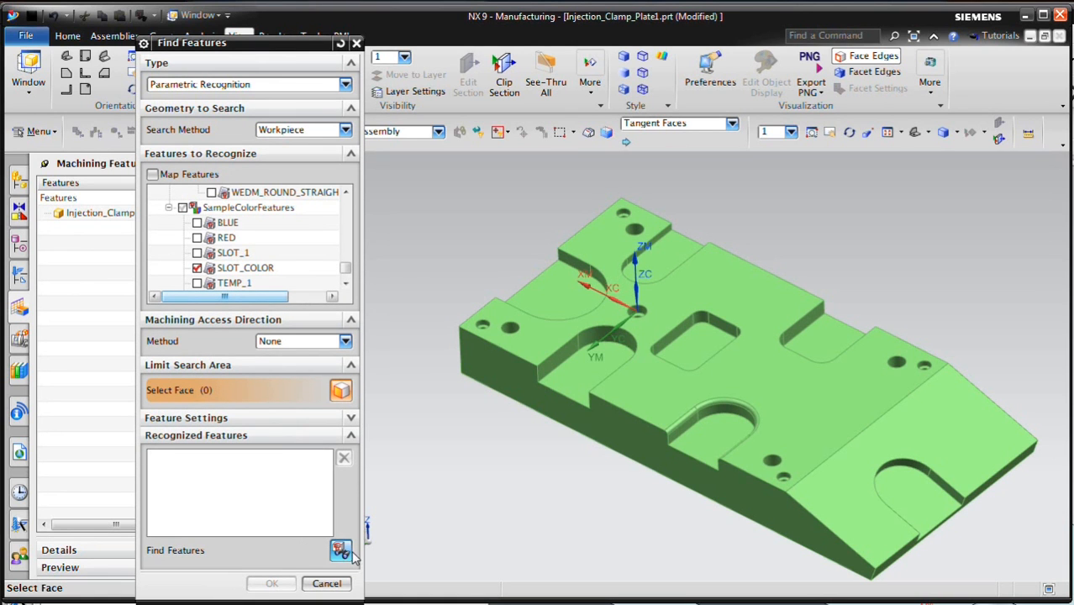
pyautogui.click(340, 549)
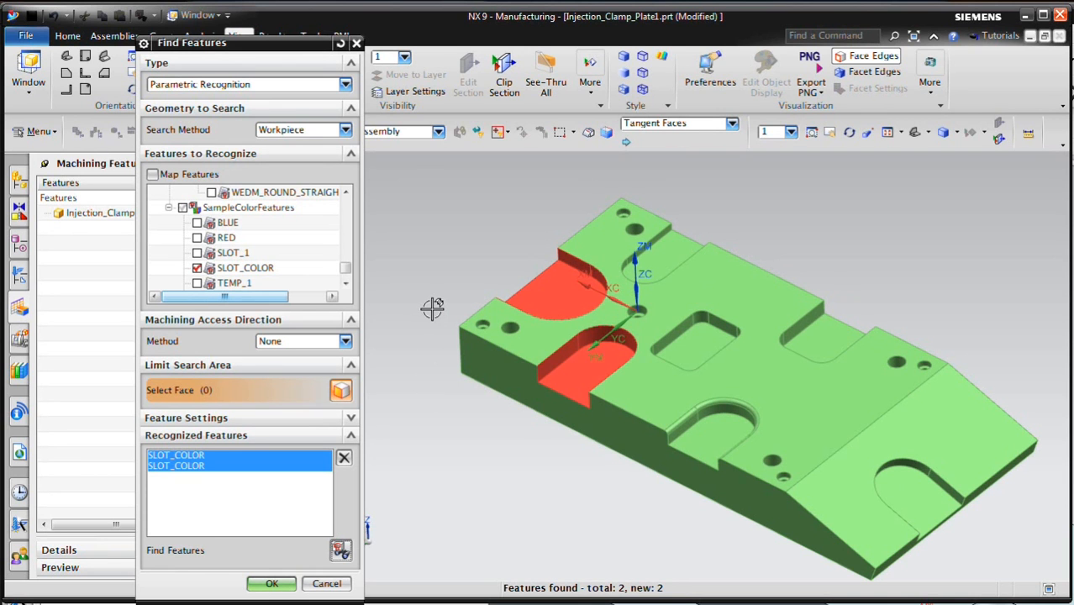
pyautogui.click(272, 585)
# - Switch to Injection_Clamp_Plate and place a PMI Rapid Dimension across the blue slot's width between its two side walls
pyautogui.click(249, 437)
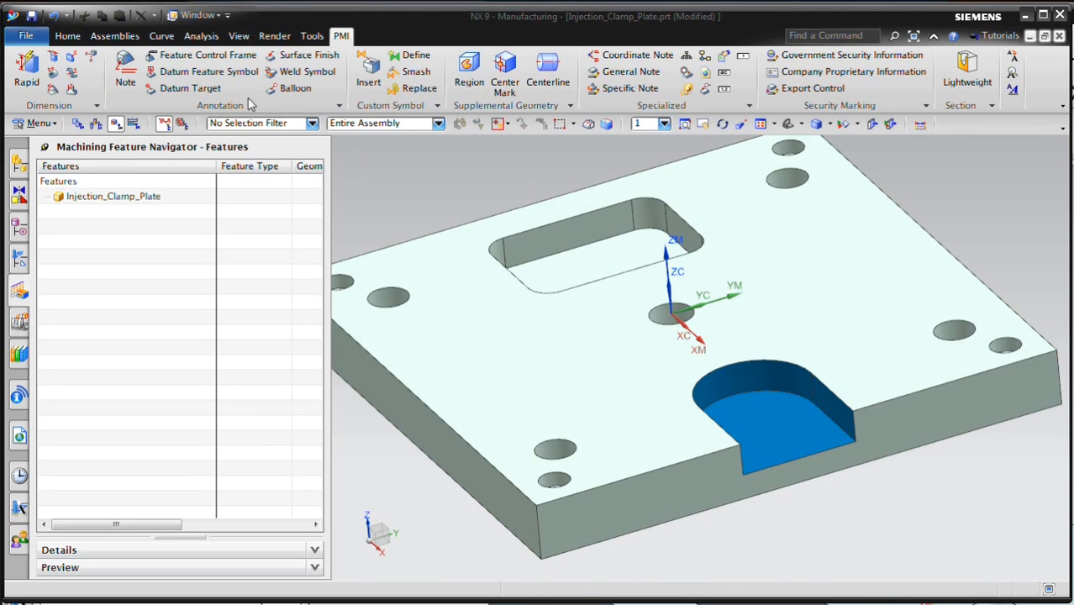
pyautogui.click(24, 69)
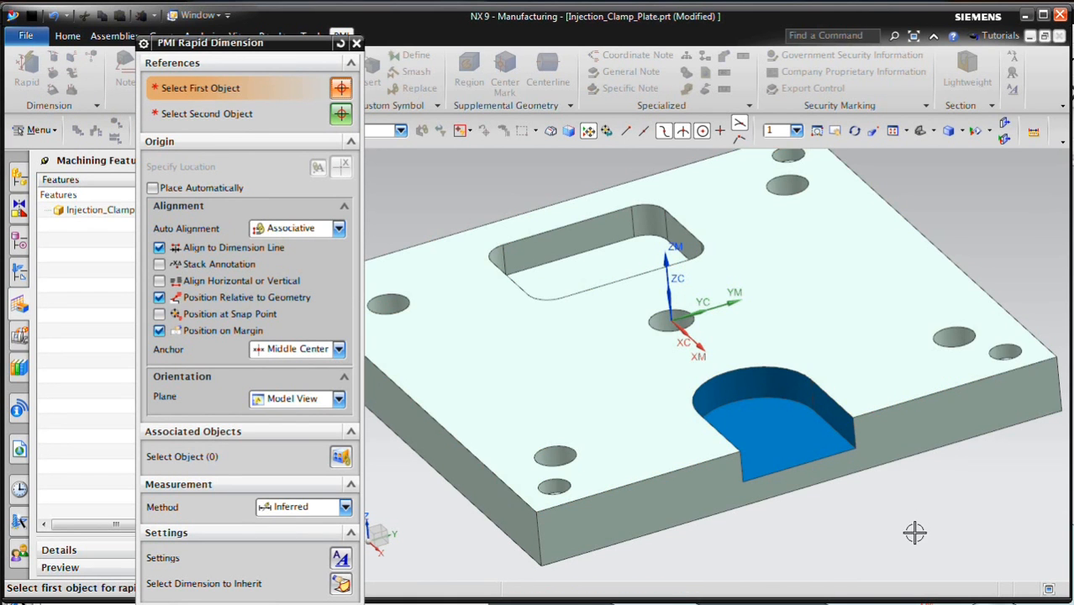
pyautogui.click(835, 412)
pyautogui.moveTo(912, 512); pyautogui.dragTo(857, 525, button='middle')
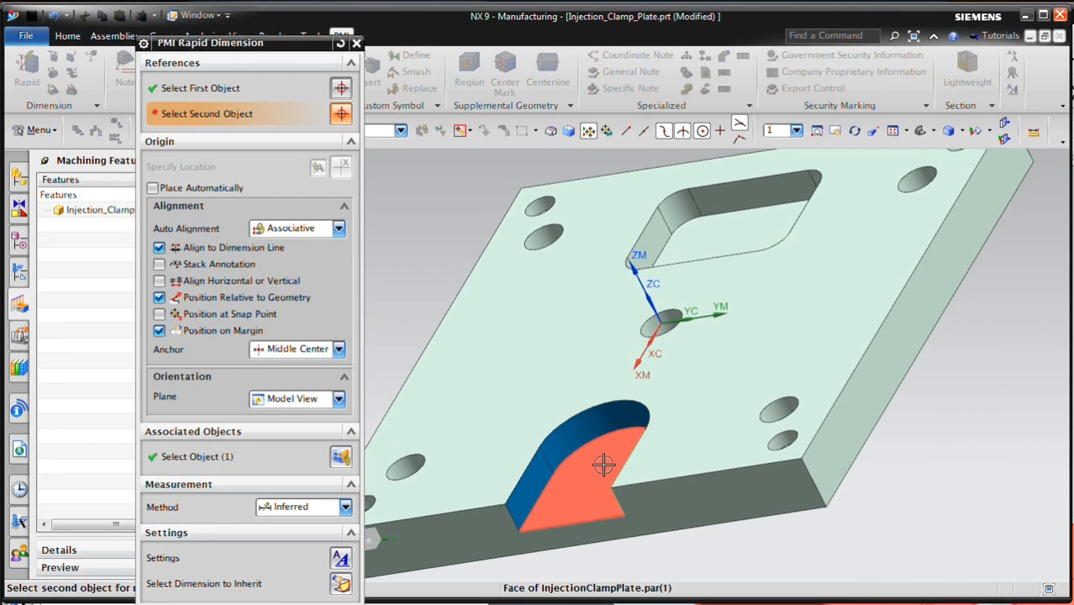
pyautogui.click(533, 479)
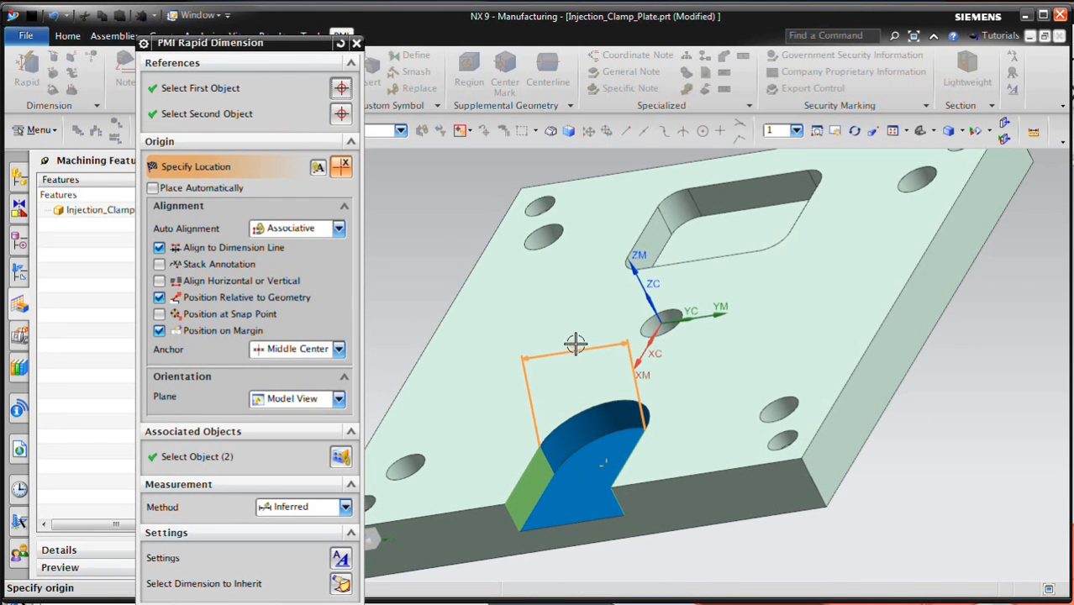
pyautogui.click(571, 342)
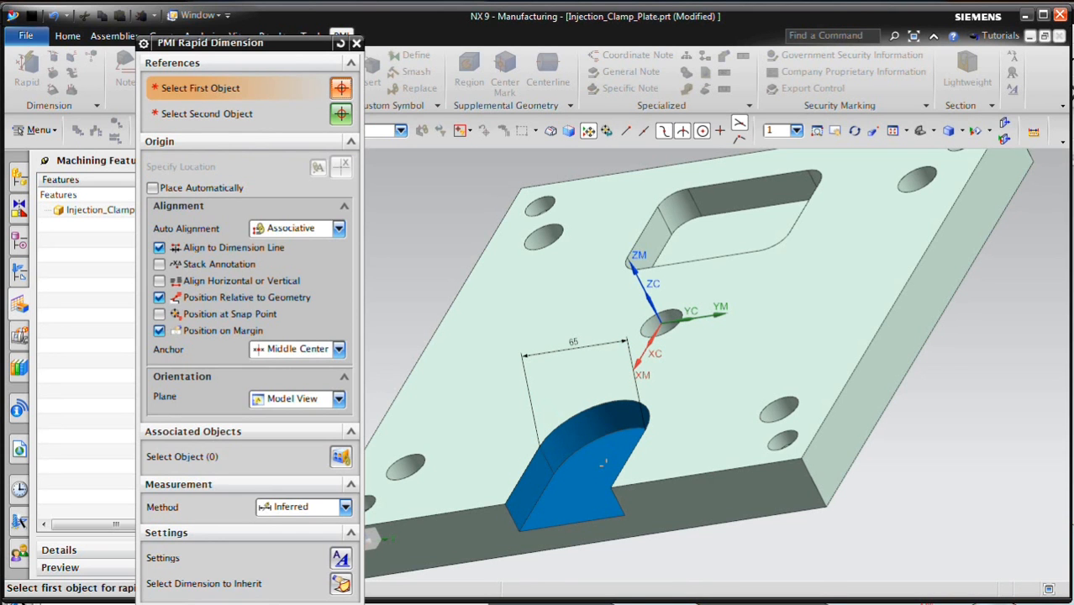
pyautogui.press('Escape')
# - Edit the slot's PMI width dimension to append the text "WIDTH > 65" after its value
pyautogui.moveTo(382, 253); pyautogui.dragTo(438, 230, button='middle')
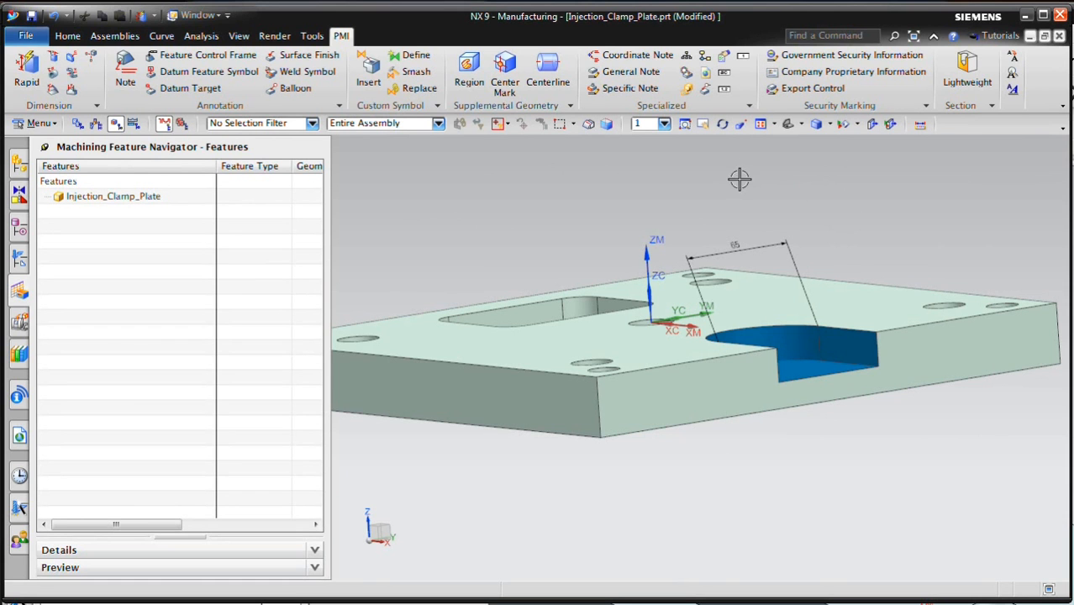
pyautogui.doubleClick(738, 246)
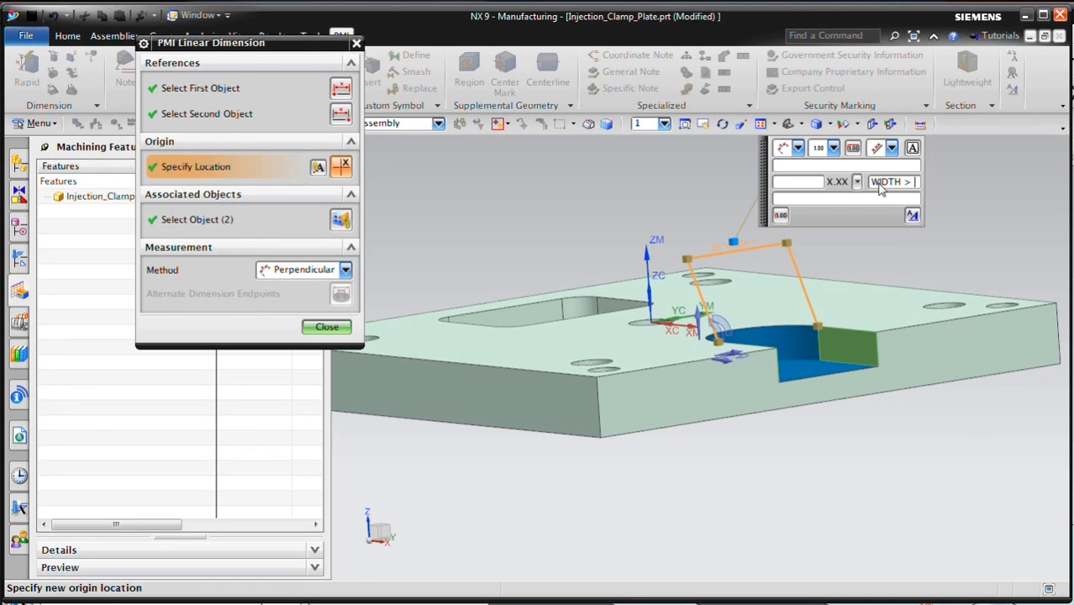
pyautogui.write('65')
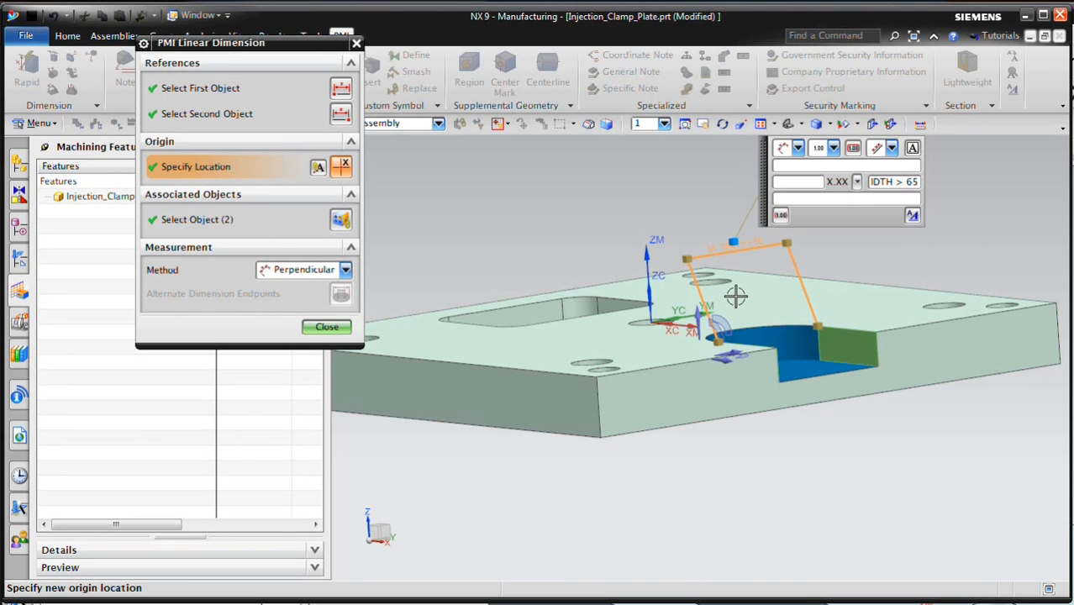
pyautogui.click(327, 327)
# - Start teaching a feature on Injection_Clamp_Plate and add a new feature type named SLOT_WIDTH under CustomerFeature
pyautogui.moveTo(857, 223); pyautogui.dragTo(829, 222, button='middle')
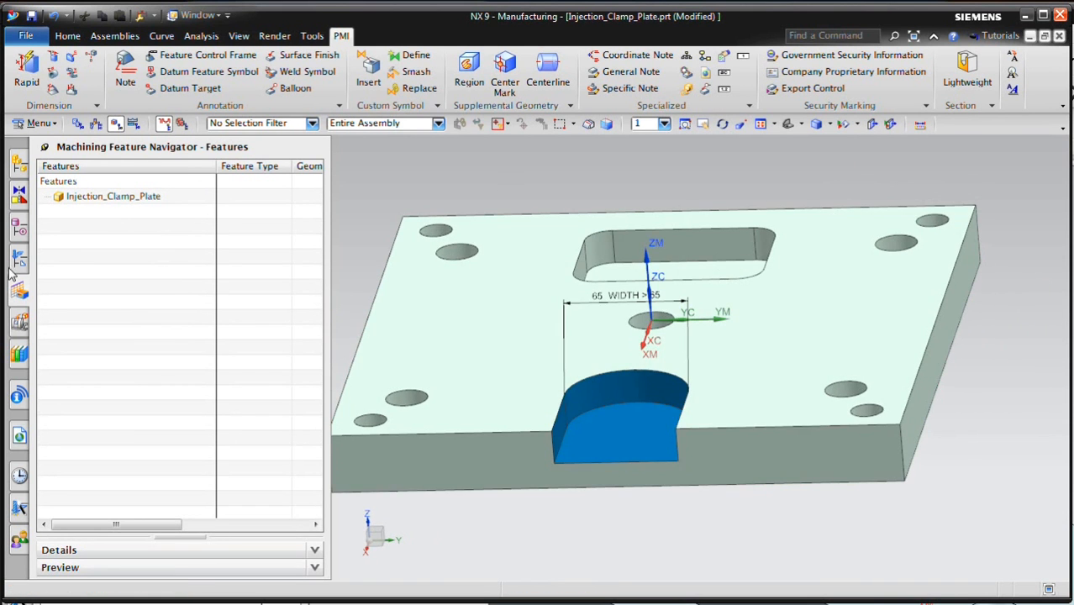
pyautogui.rightClick(99, 252)
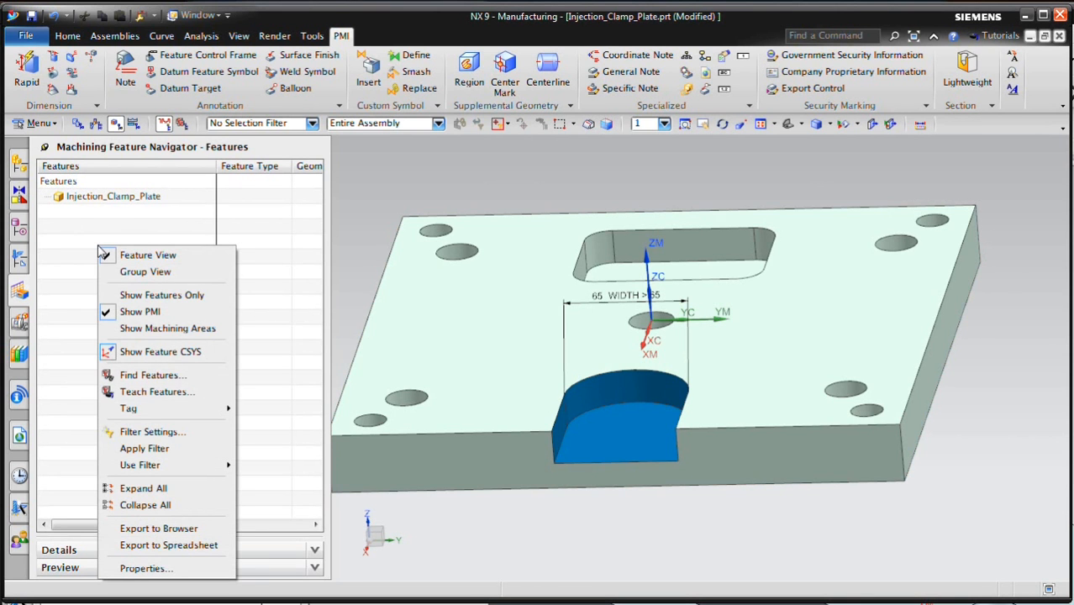
pyautogui.click(151, 391)
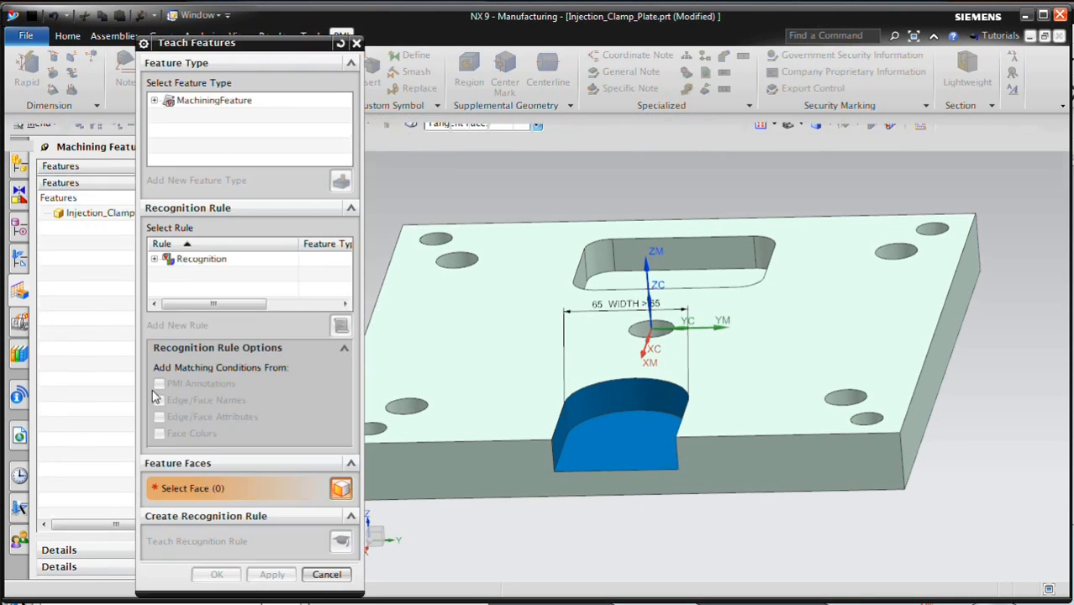
pyautogui.click(155, 100)
pyautogui.click(211, 132)
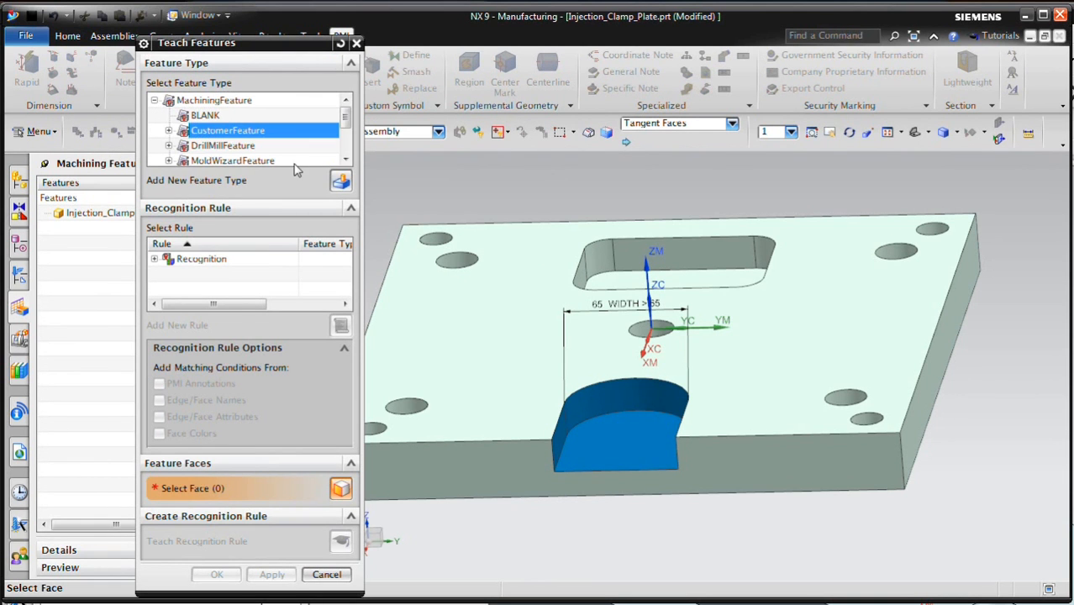
pyautogui.click(341, 181)
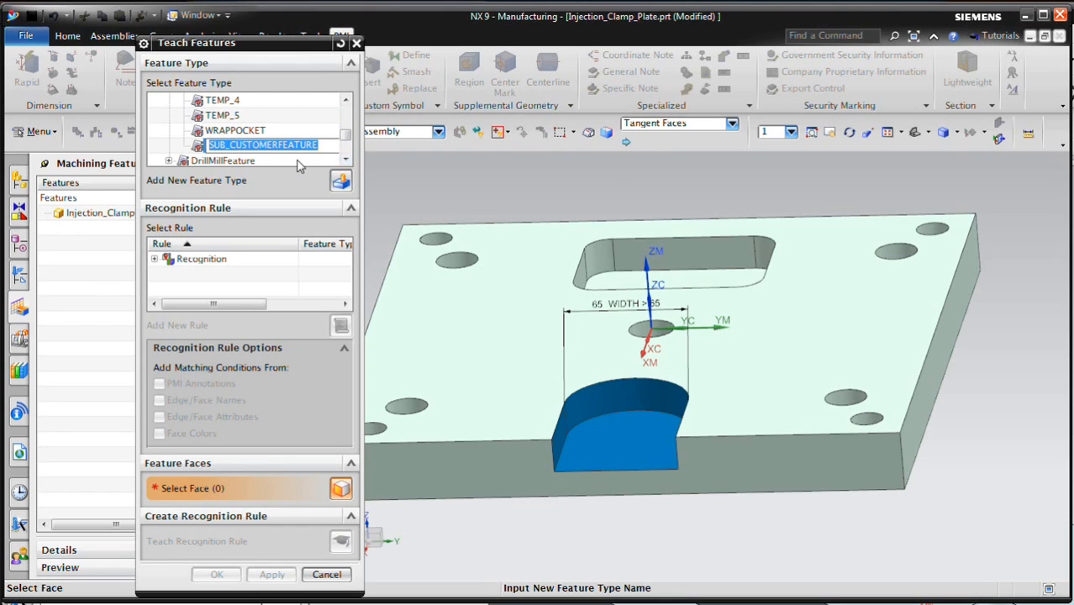
pyautogui.write('SLOT_WIDTH')
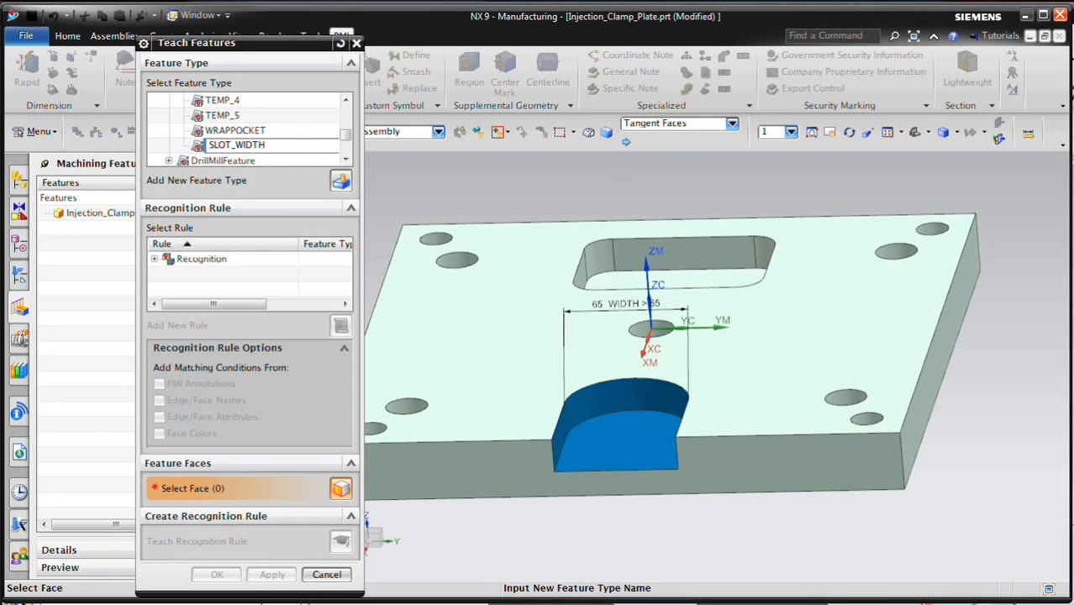
# - Add a SLOT_WIDTH recognition rule under SampleColorFeatures with PMI Annotations as its matching condition
pyautogui.click(155, 261)
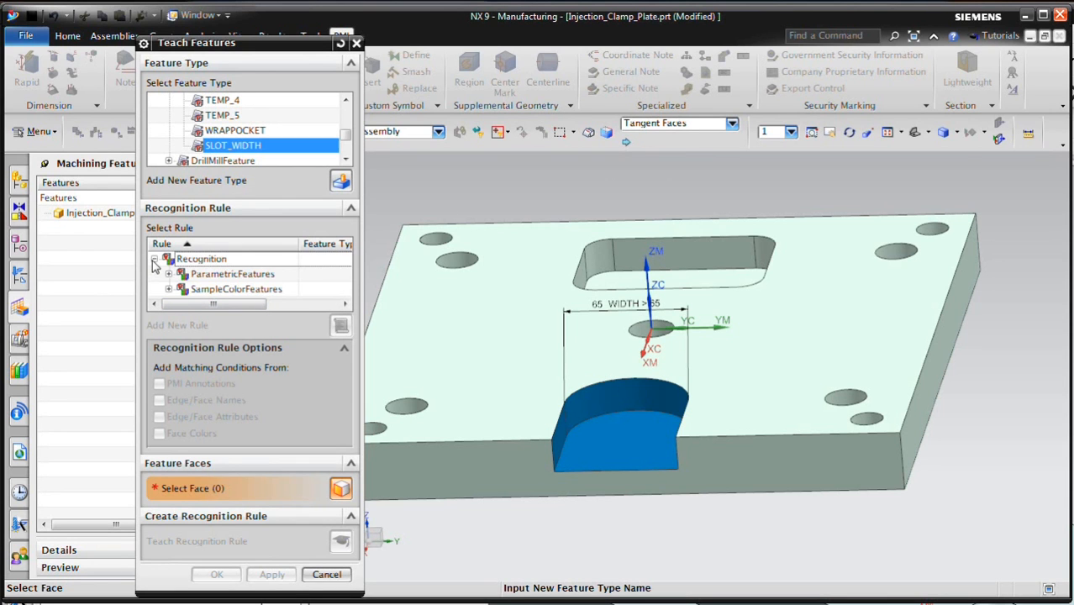
pyautogui.click(257, 290)
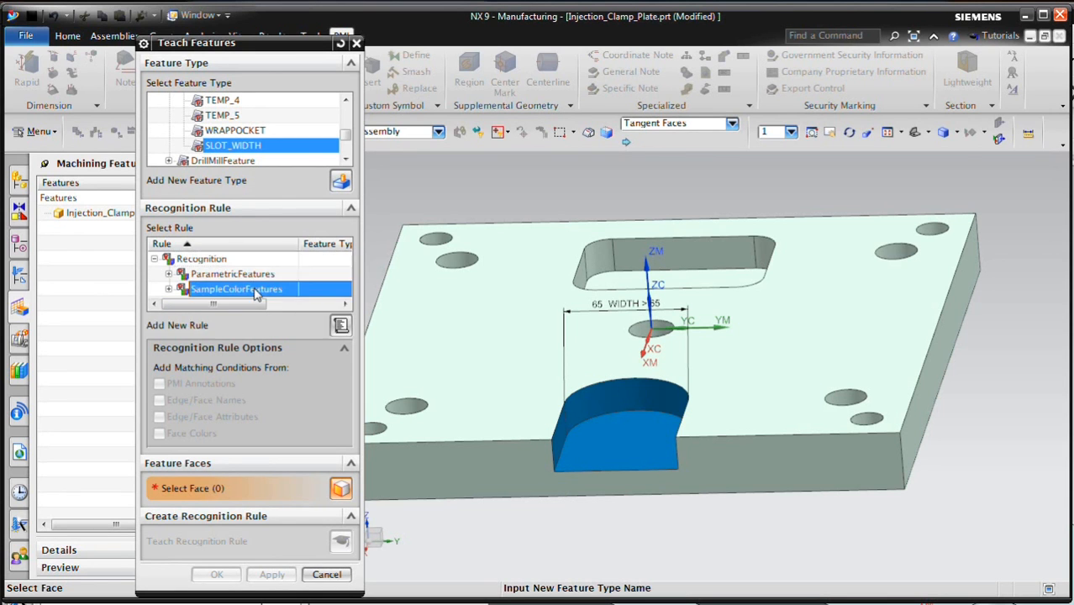
pyautogui.click(341, 325)
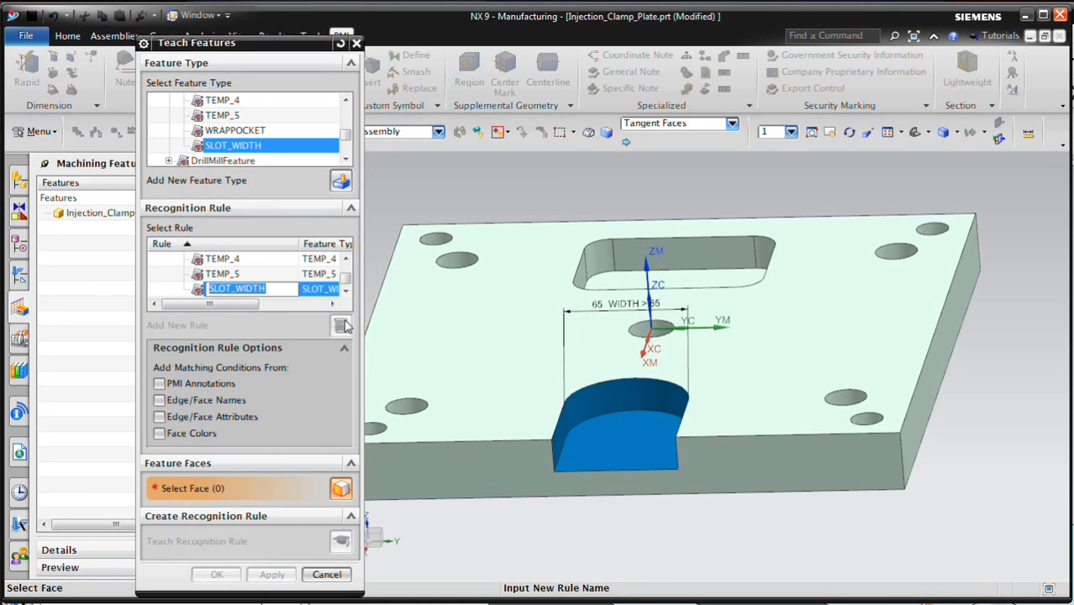
pyautogui.click(159, 383)
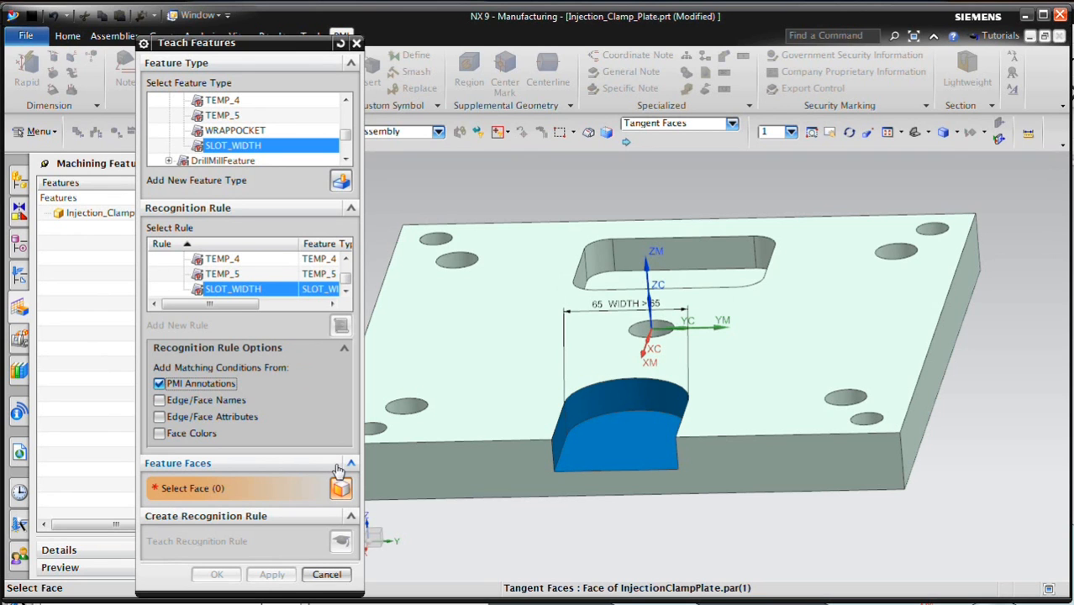
# - Select the blue slot's floor and wall faces, teach the SLOT_WIDTH recognition rule from them and accept the taught feature
pyautogui.click(584, 458)
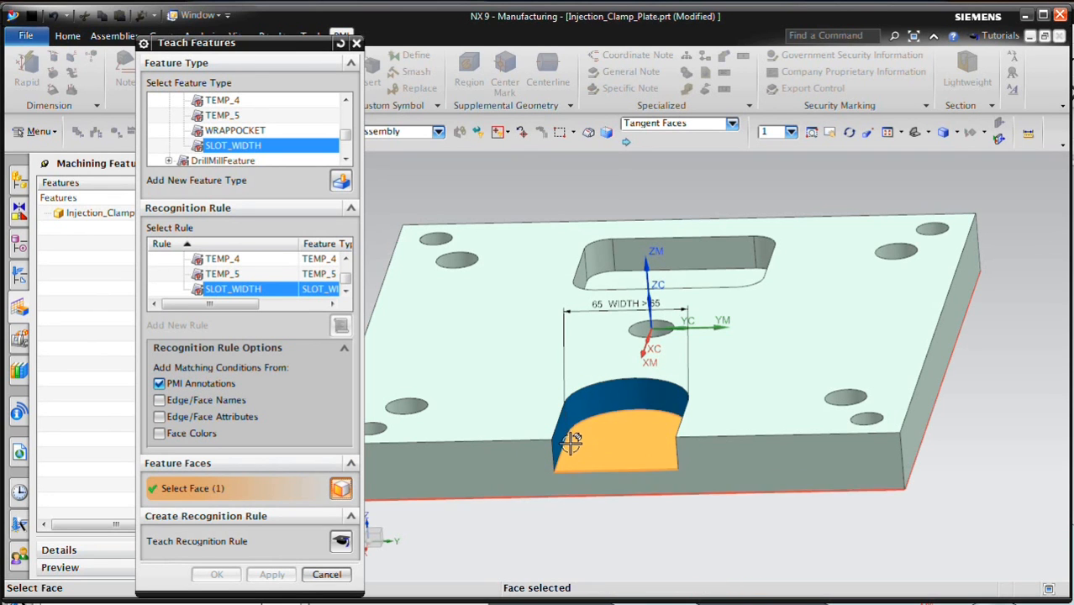
pyautogui.click(557, 429)
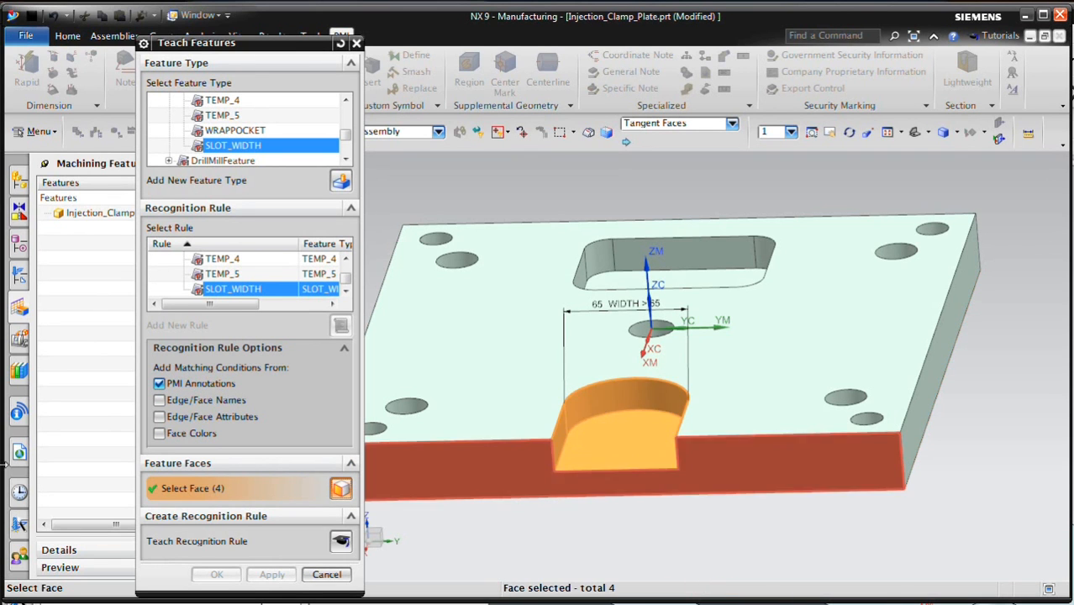
pyautogui.click(343, 542)
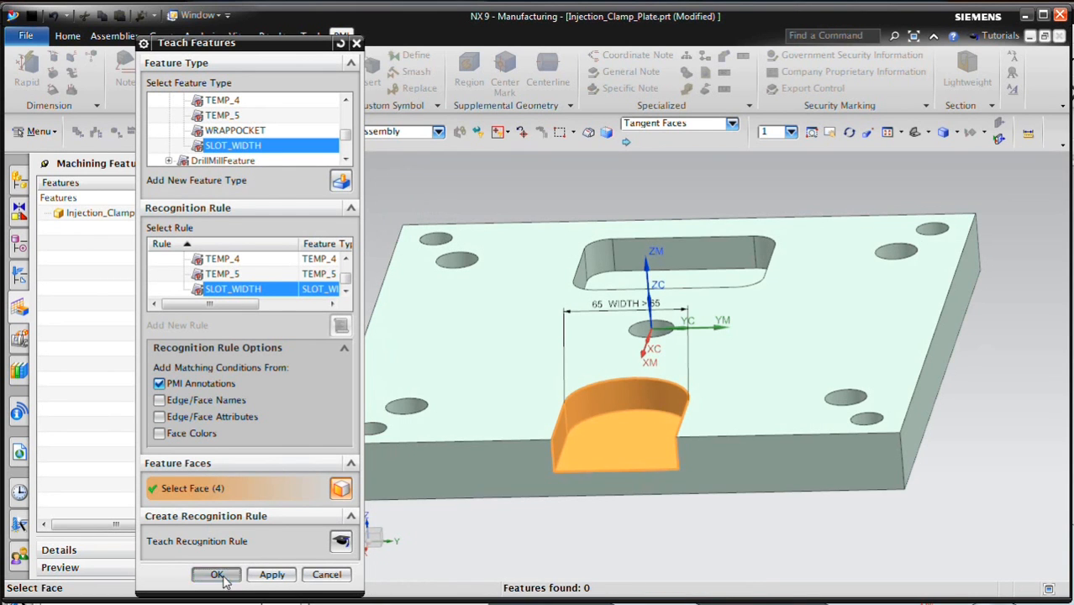
pyautogui.click(217, 574)
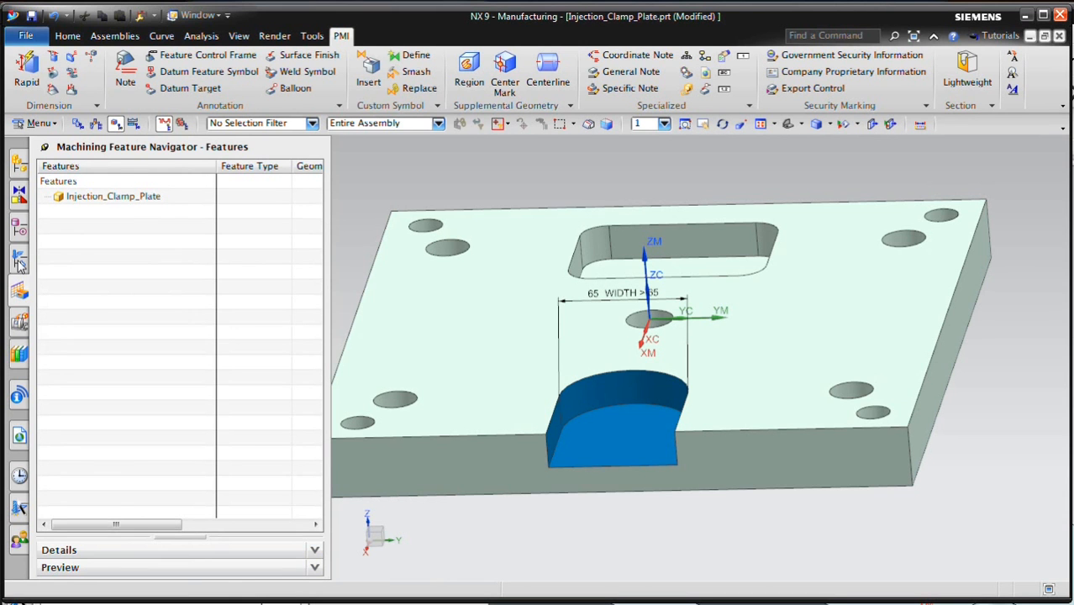
# - Reopen Injection_Clamp_Plate1.prt from the history and display its machining features list
pyautogui.click(19, 477)
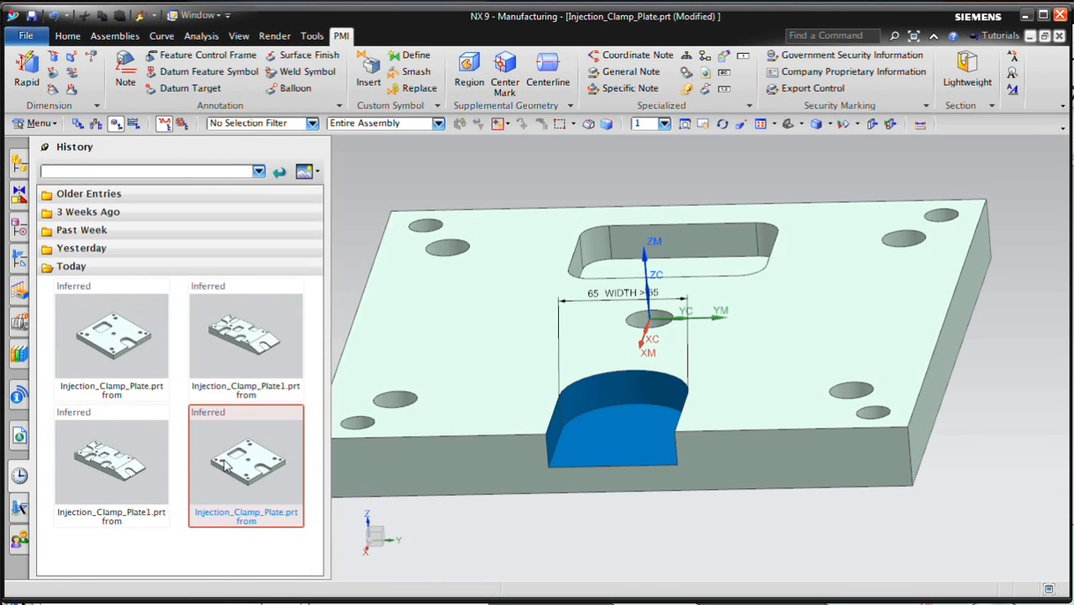
pyautogui.click(126, 470)
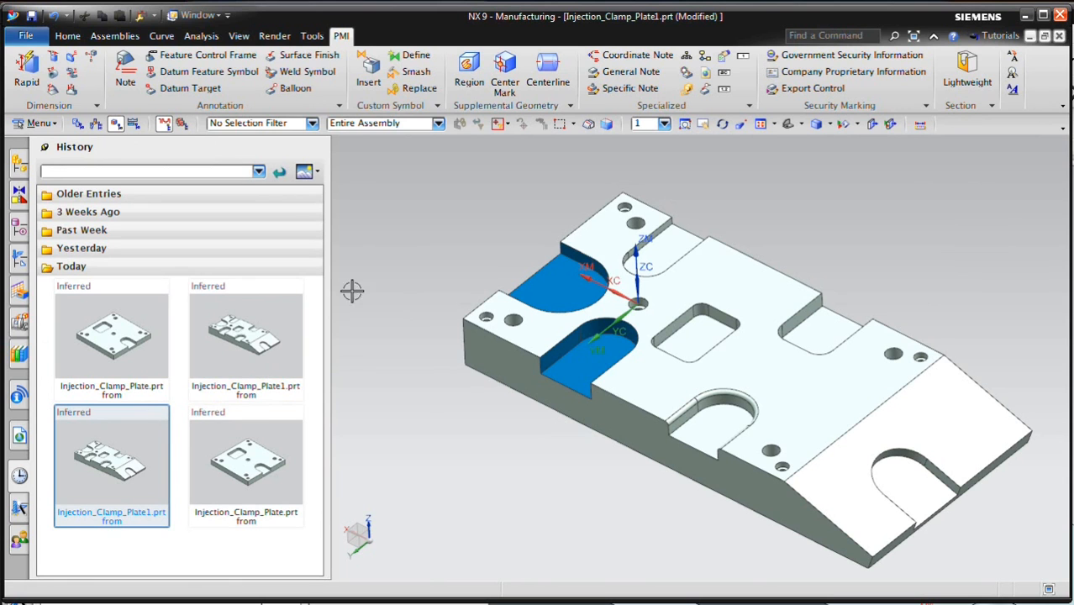
pyautogui.click(18, 290)
# - Run parametric feature recognition on the Injection_Clamp_Plate1 workpiece with only SLOT_WIDTH enabled and accept the slots found
pyautogui.rightClick(70, 240)
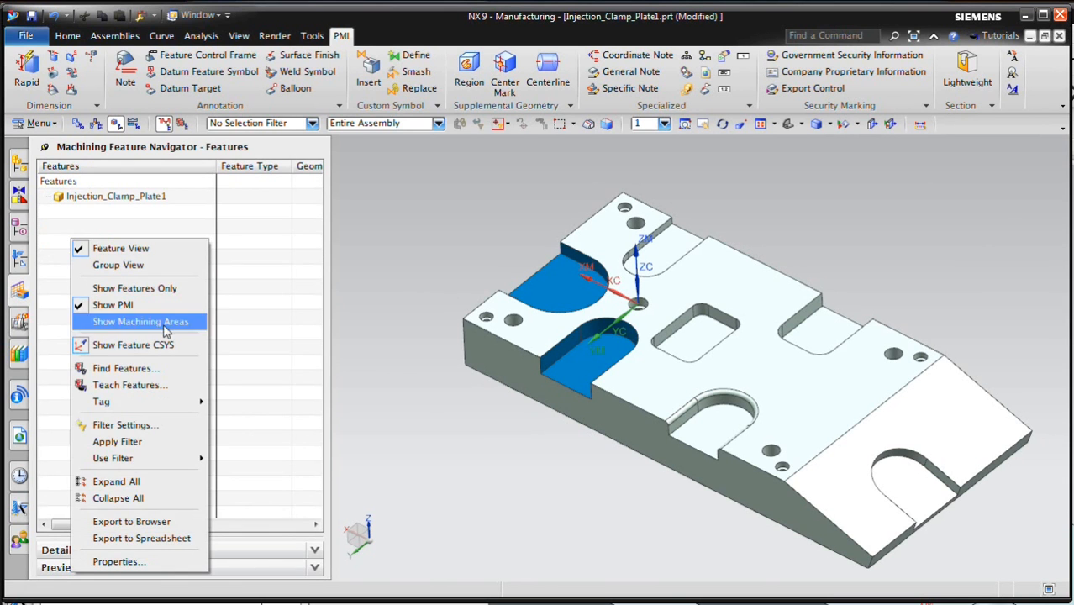
pyautogui.click(122, 368)
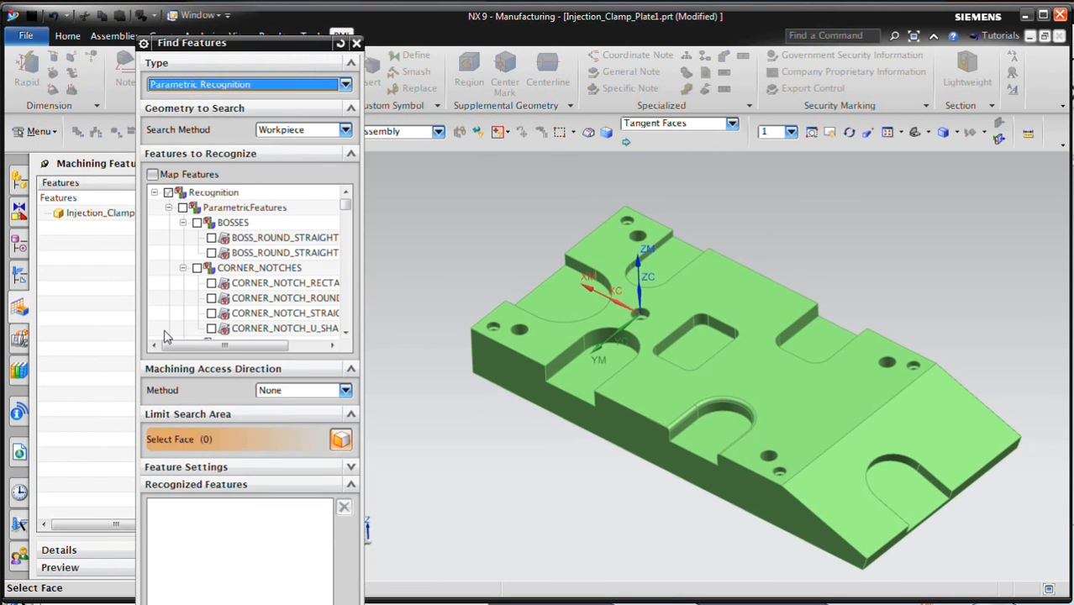
pyautogui.moveTo(346, 207); pyautogui.dragTo(334, 321)
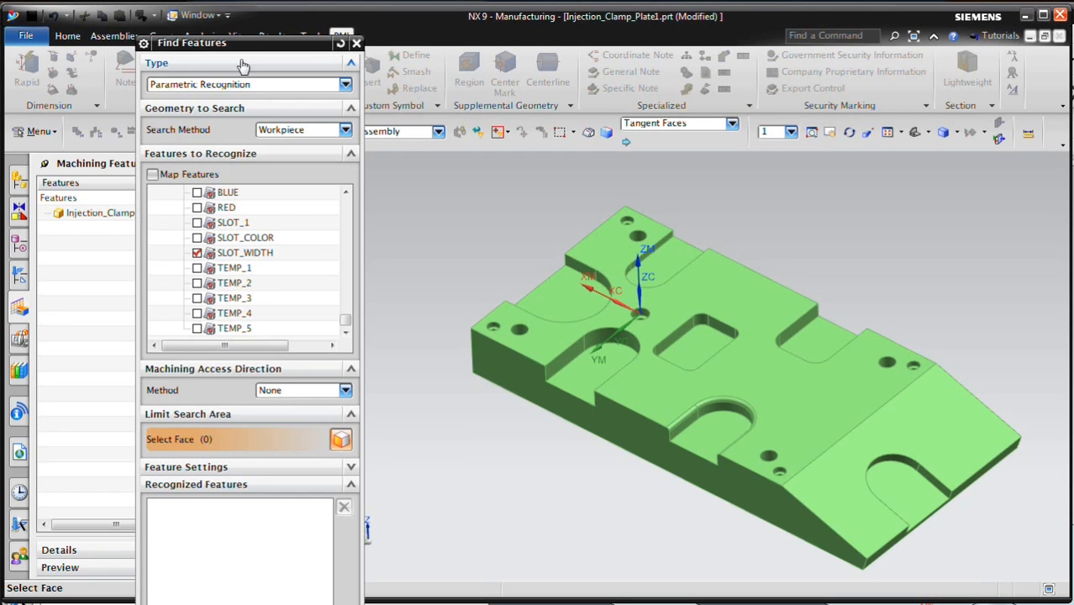
pyautogui.moveTo(251, 55); pyautogui.dragTo(235, 17)
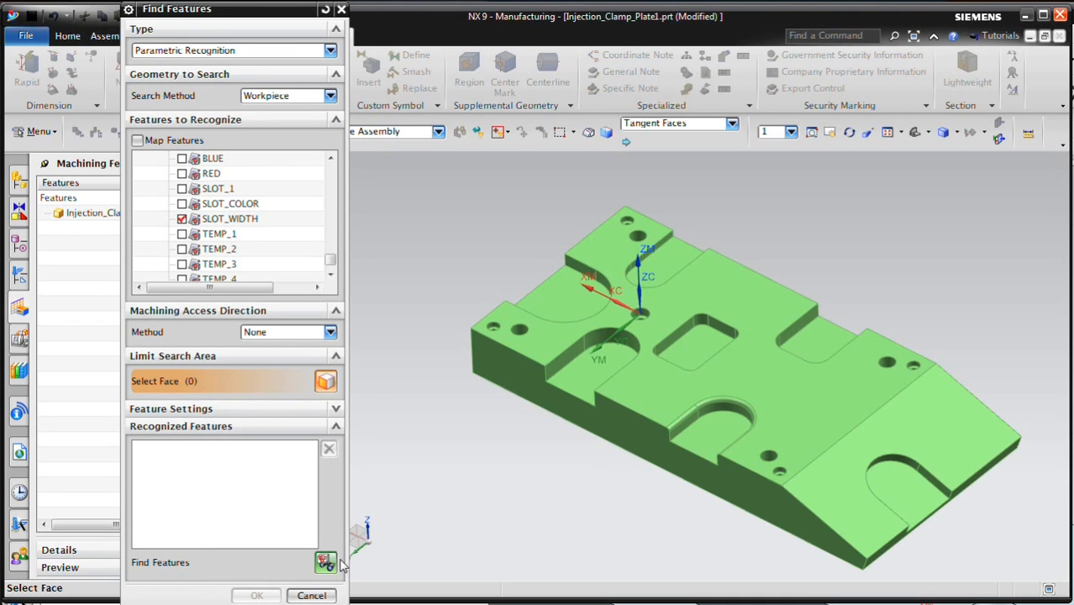
pyautogui.click(325, 562)
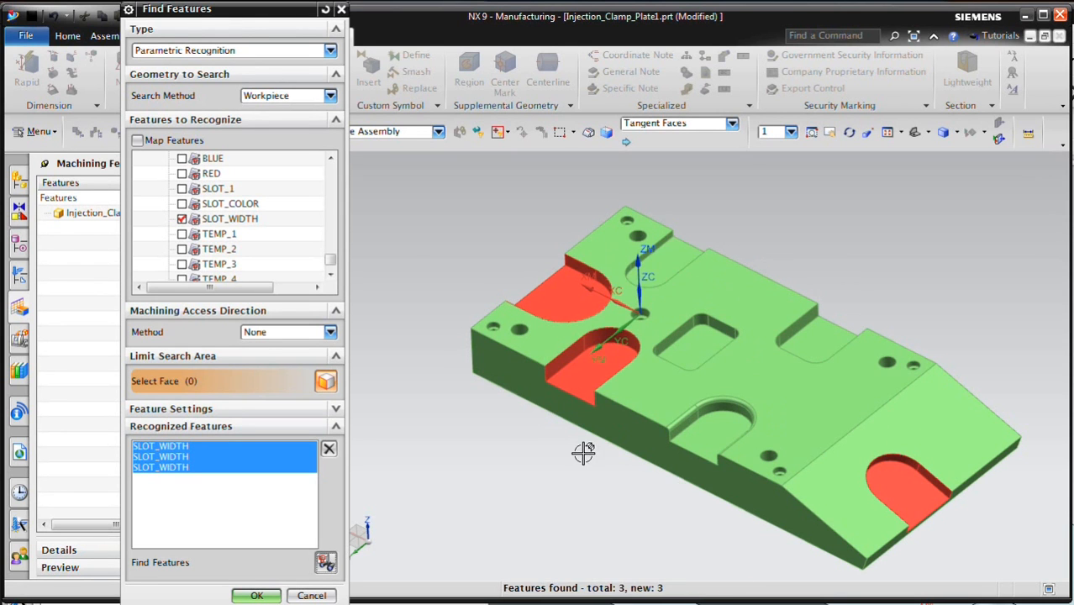
pyautogui.click(258, 596)
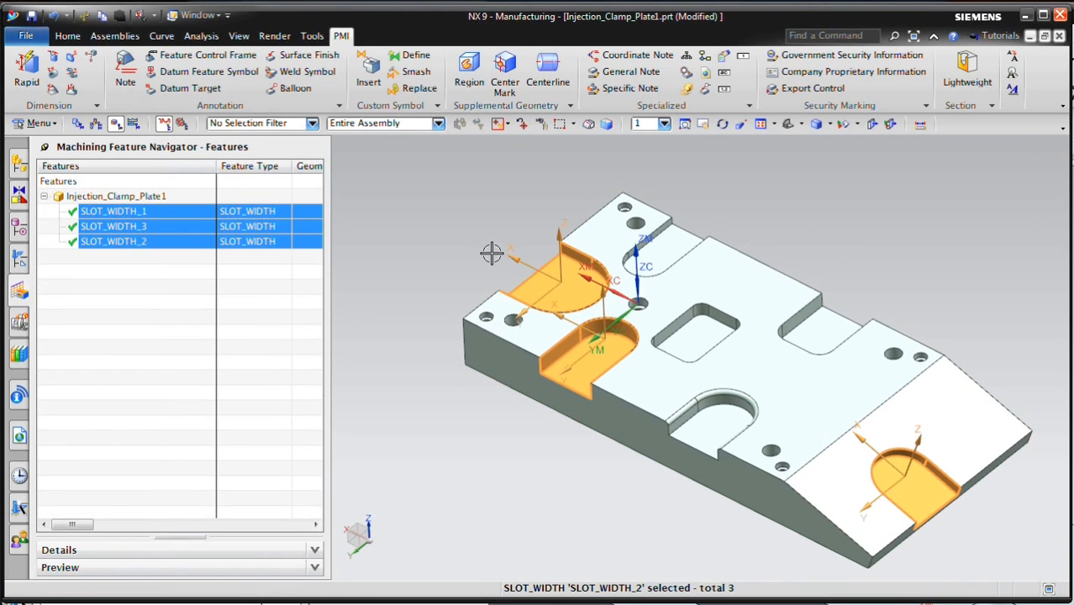
# - Measure the opening width of the uncolored slot on Injection_Clamp_Plate1 between its two top edge corners
pyautogui.scroll(1, 587, 171)
pyautogui.scroll(2, 646, 144)
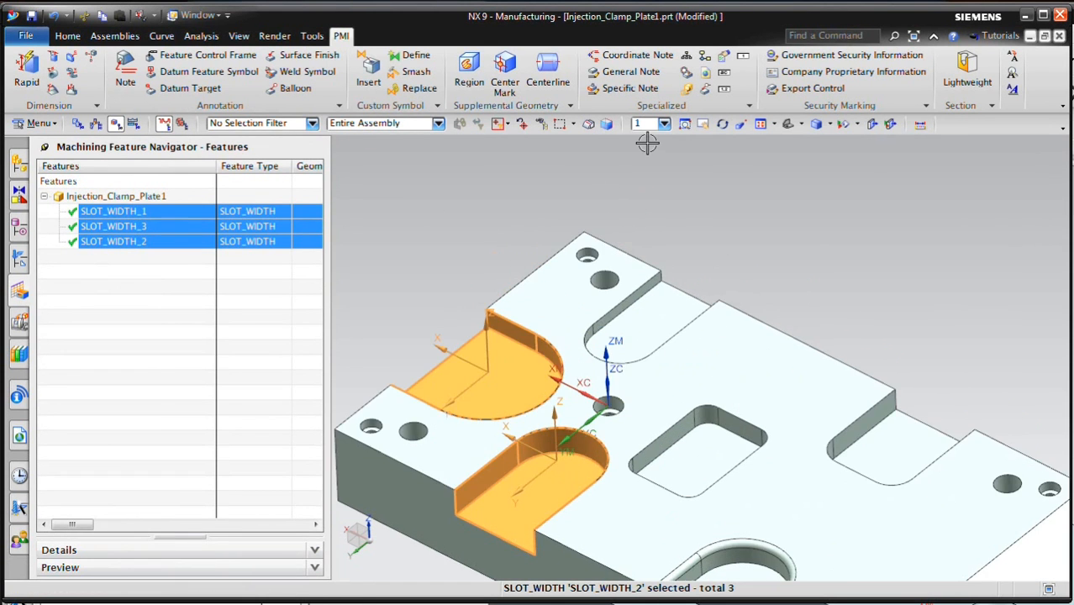
pyautogui.click(201, 35)
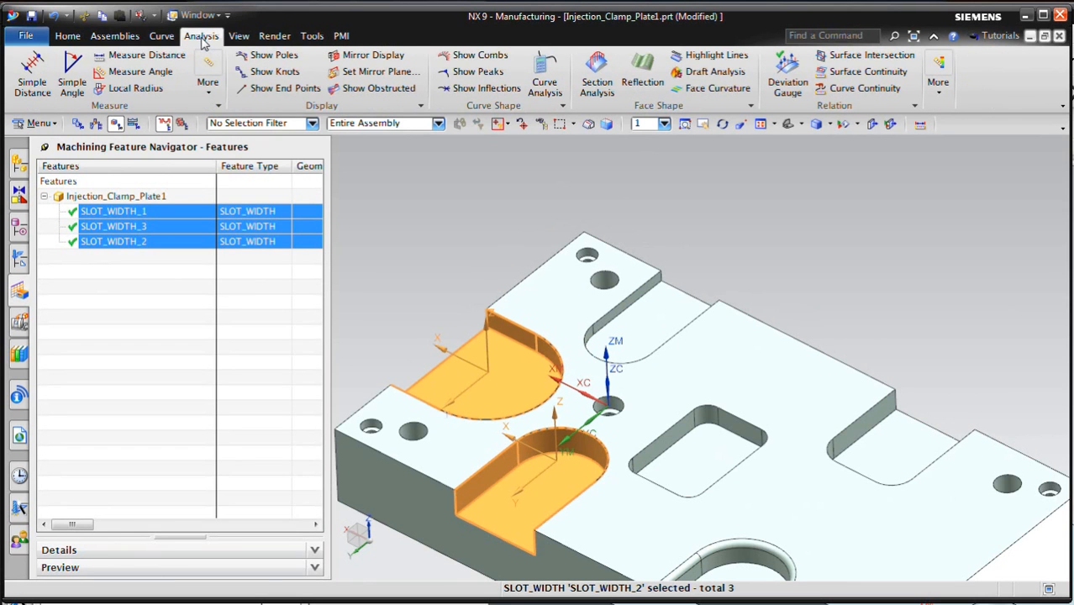
pyautogui.click(135, 54)
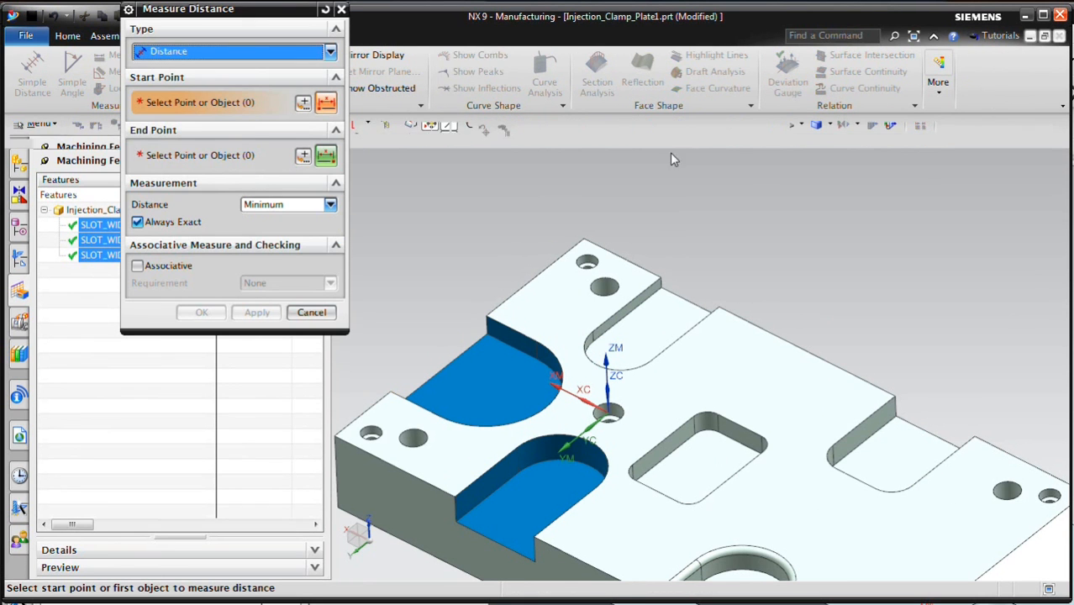
pyautogui.click(668, 279)
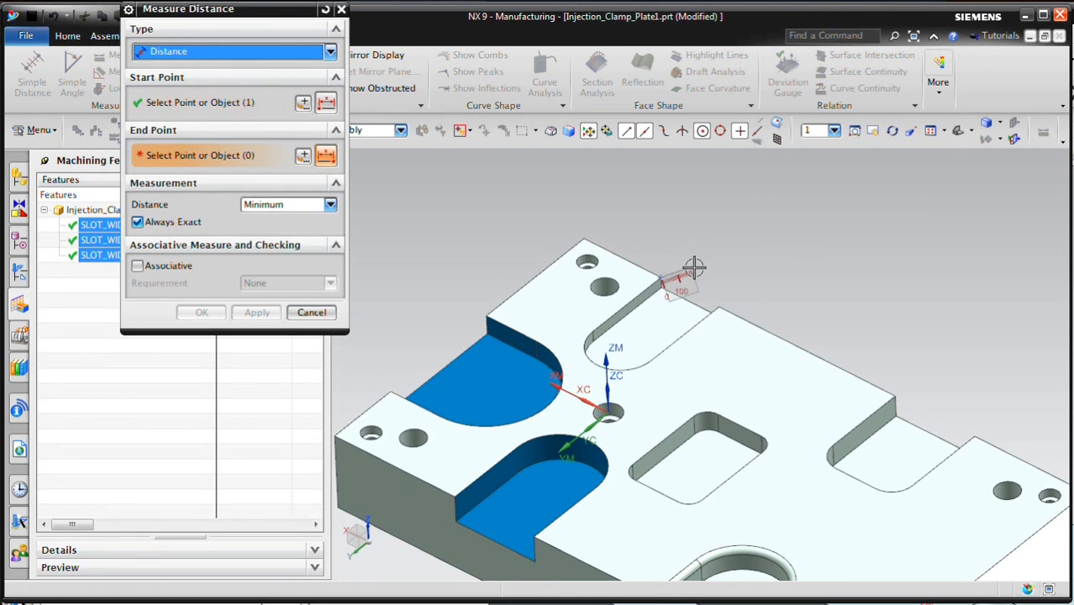
pyautogui.click(721, 308)
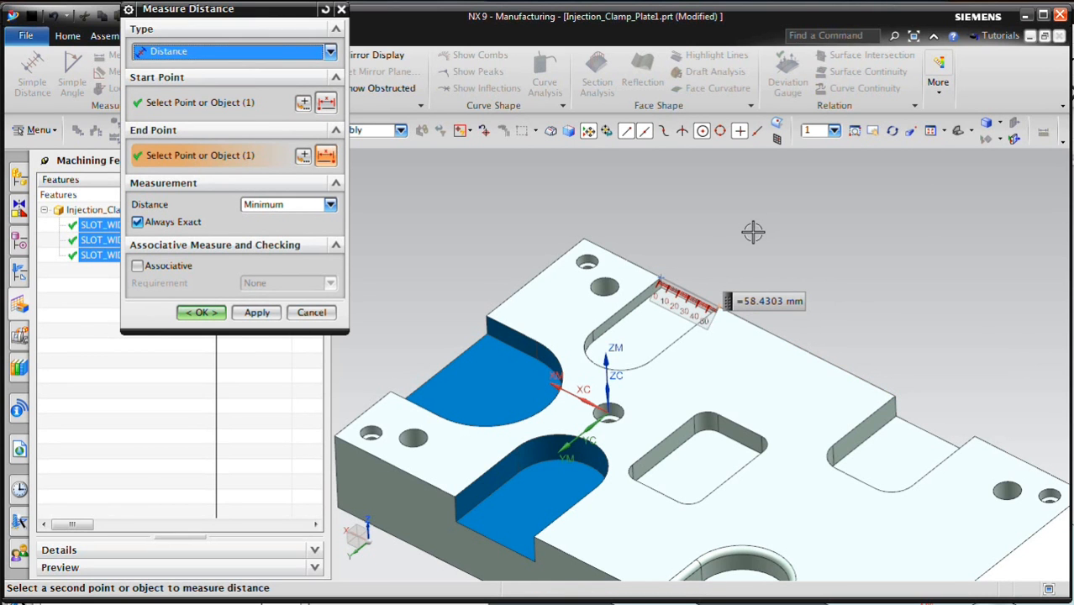
pyautogui.scroll(-2, 660, 193)
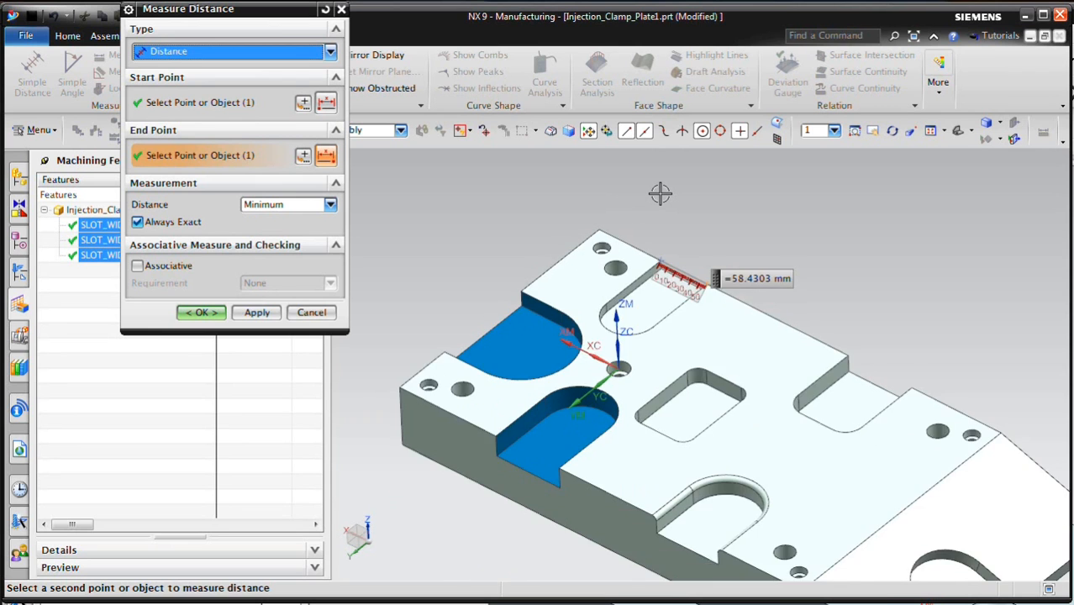
pyautogui.scroll(-1, 880, 302)
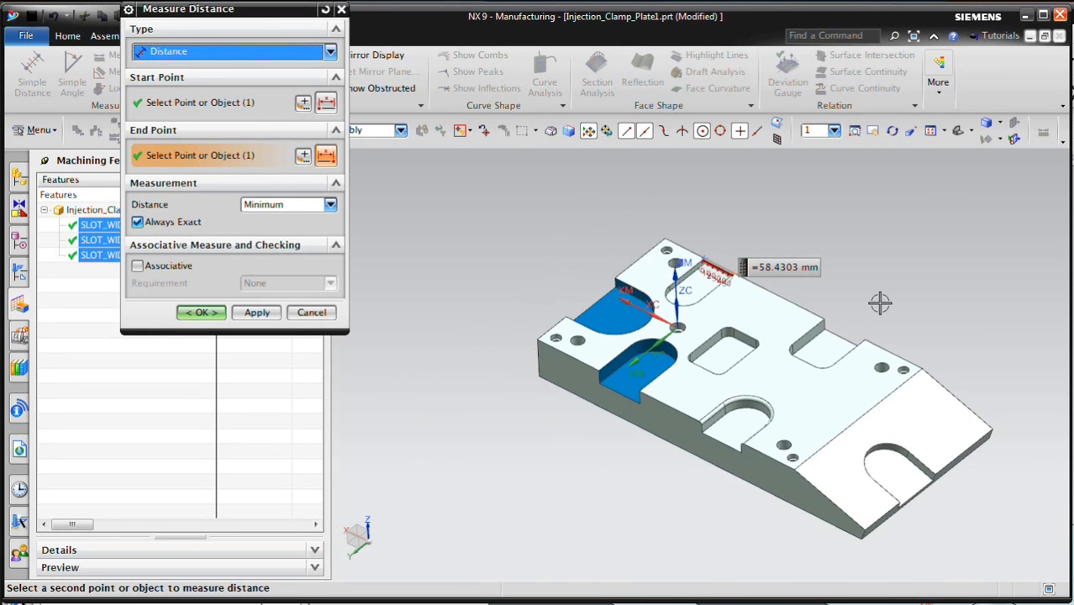
pyautogui.scroll(1, 853, 289)
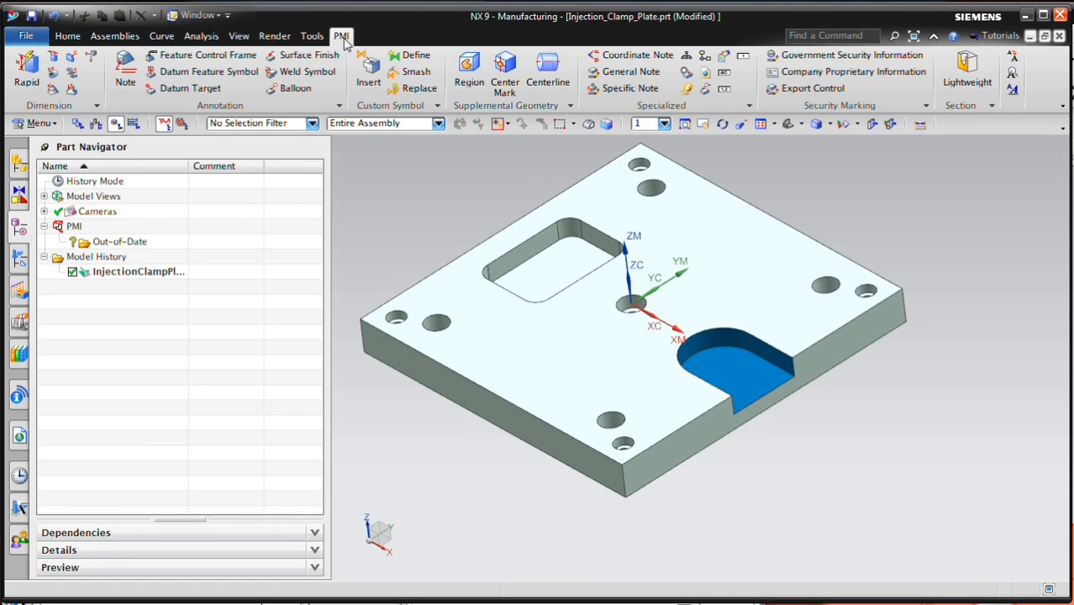
# - Create a PMI note reading FLOOR, associate it with the blue slot's floor face and place it beside the plate
pyautogui.click(126, 60)
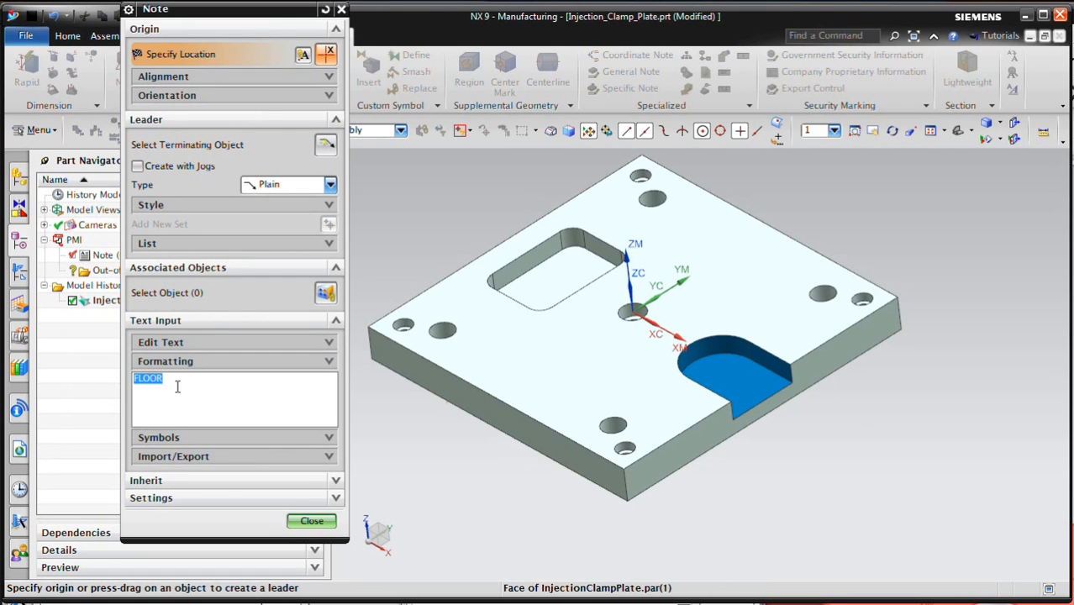
pyautogui.click(325, 299)
pyautogui.click(748, 374)
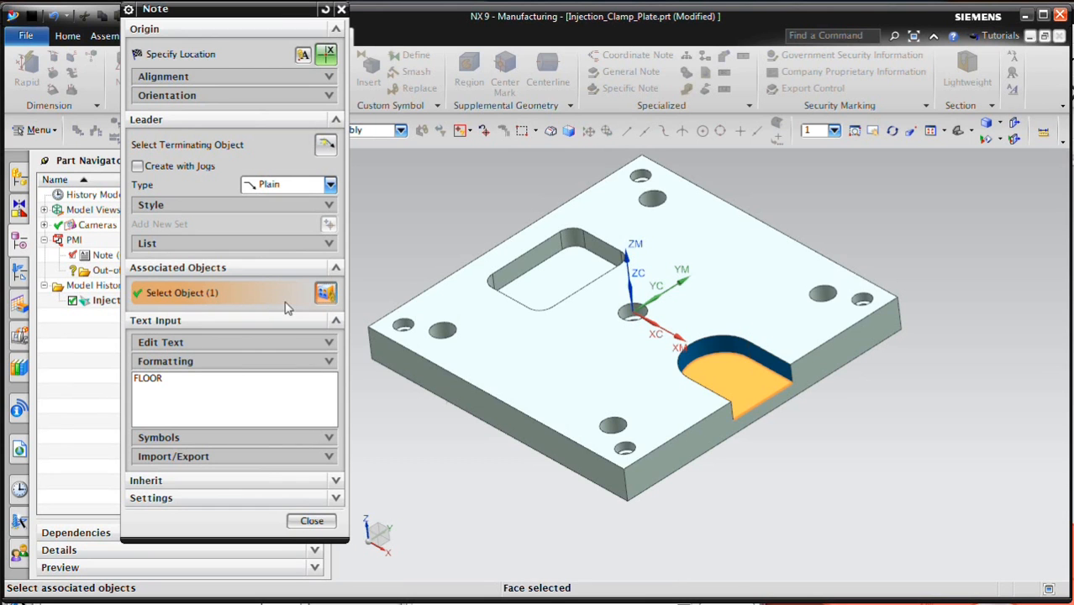
pyautogui.click(304, 55)
pyautogui.click(136, 121)
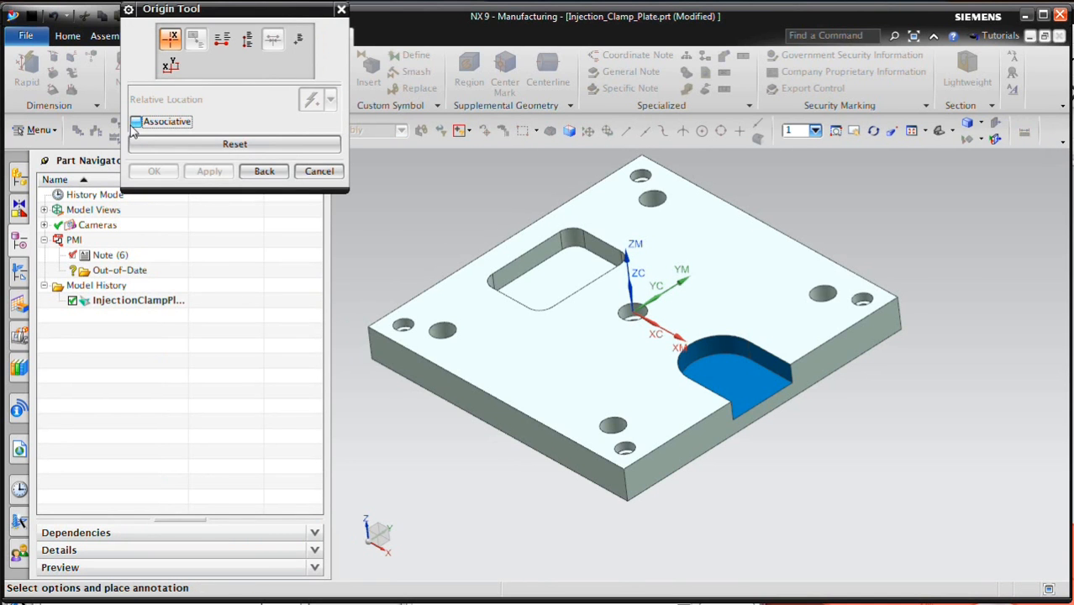
pyautogui.click(880, 378)
pyautogui.scroll(5, 806, 382)
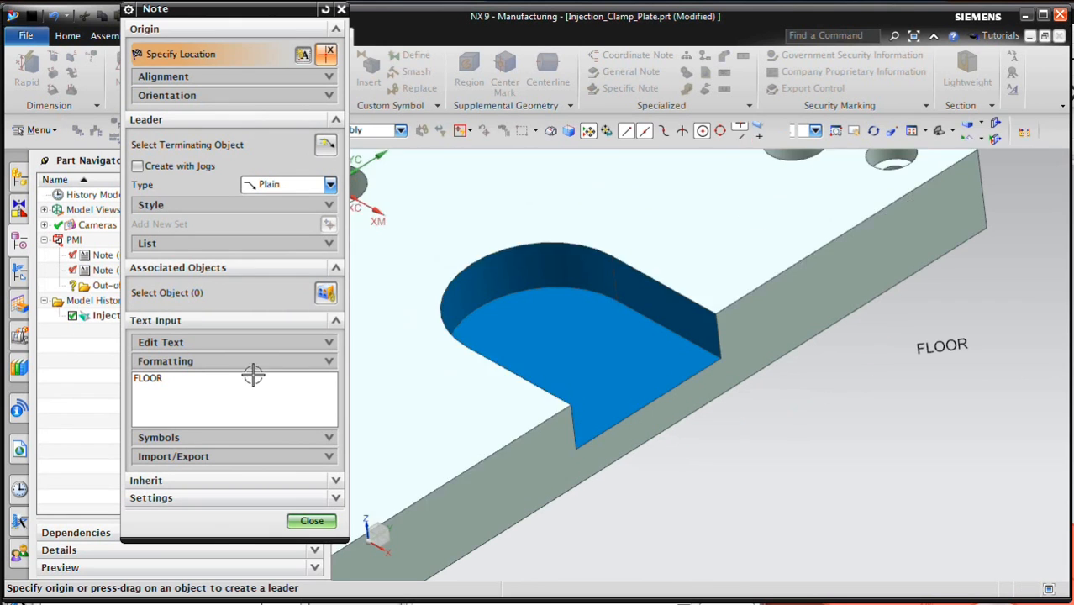
pyautogui.click(304, 520)
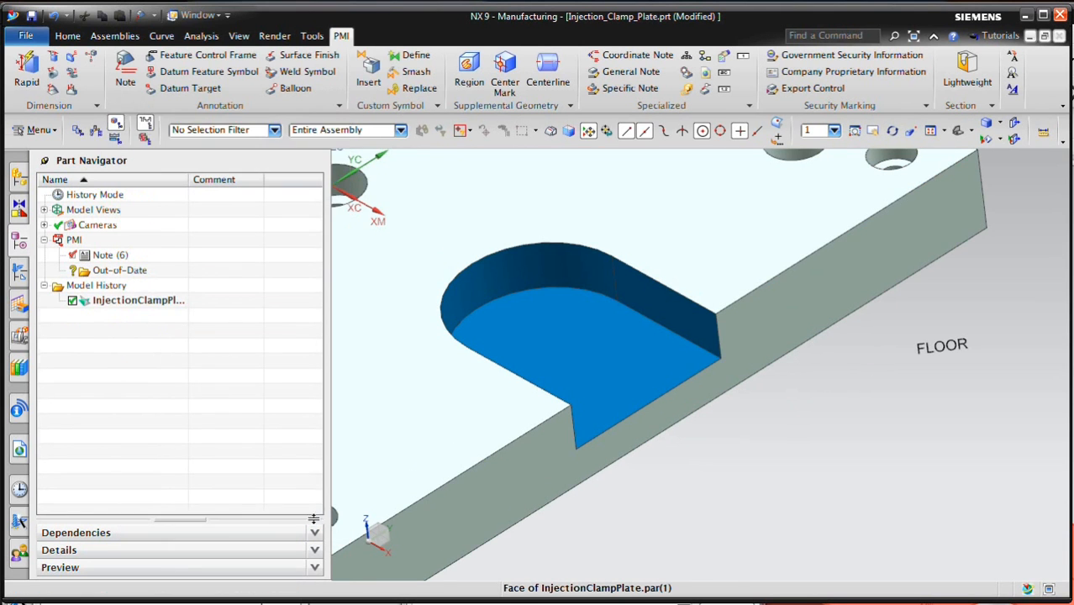
# - Select the FLOOR note under PMI to check which face it is associated with
pyautogui.click(441, 374)
pyautogui.press('Escape')
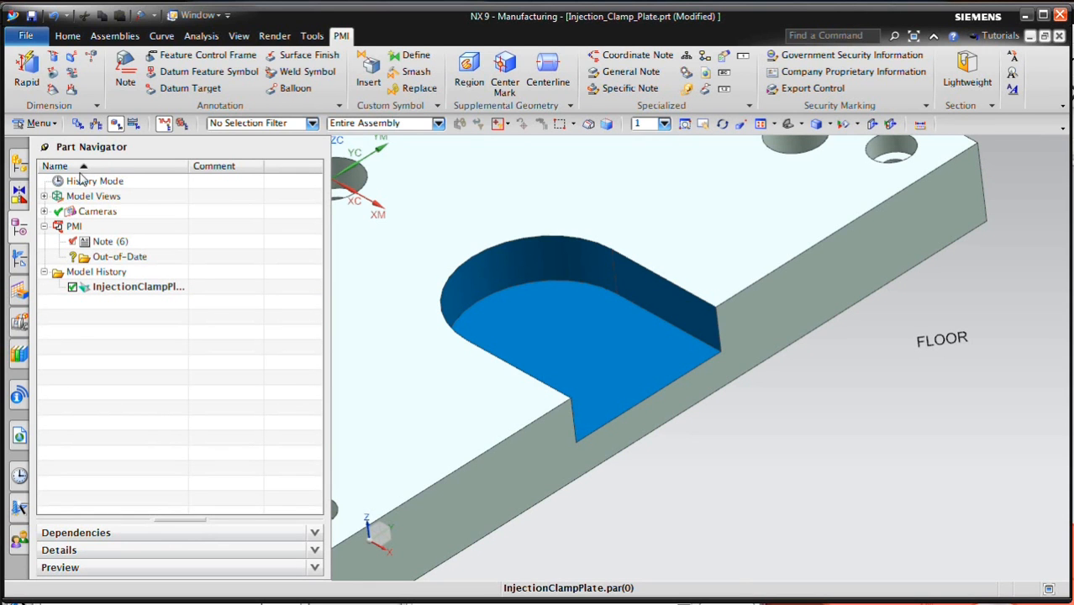
pyautogui.click(102, 242)
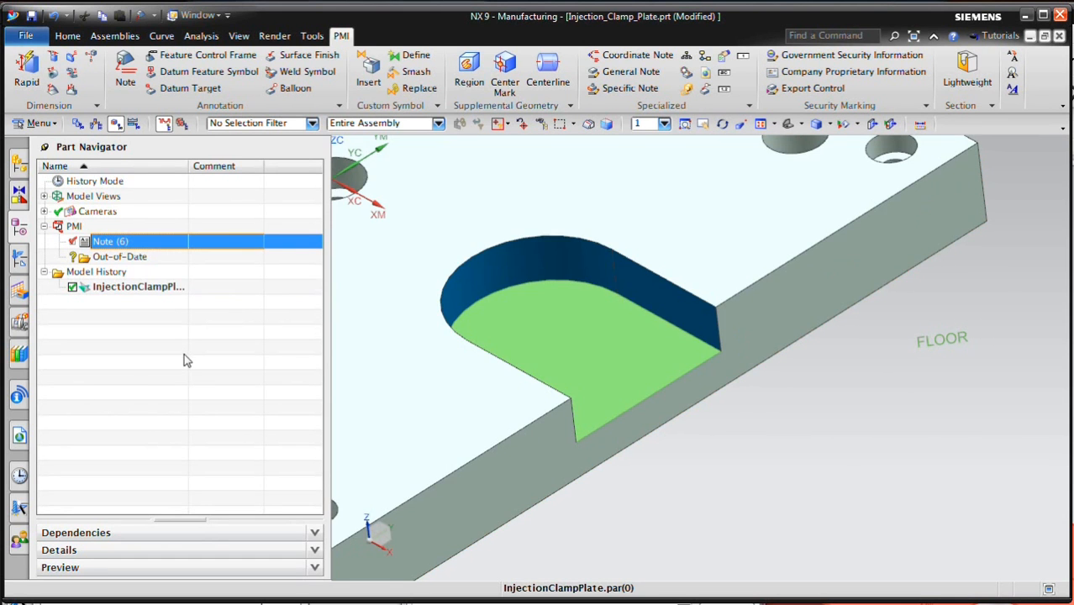
# - Start teaching features on Injection_Clamp_Plate and add a feature type named SLOT_FLOOR_DEF under CustomerFeature
pyautogui.click(18, 290)
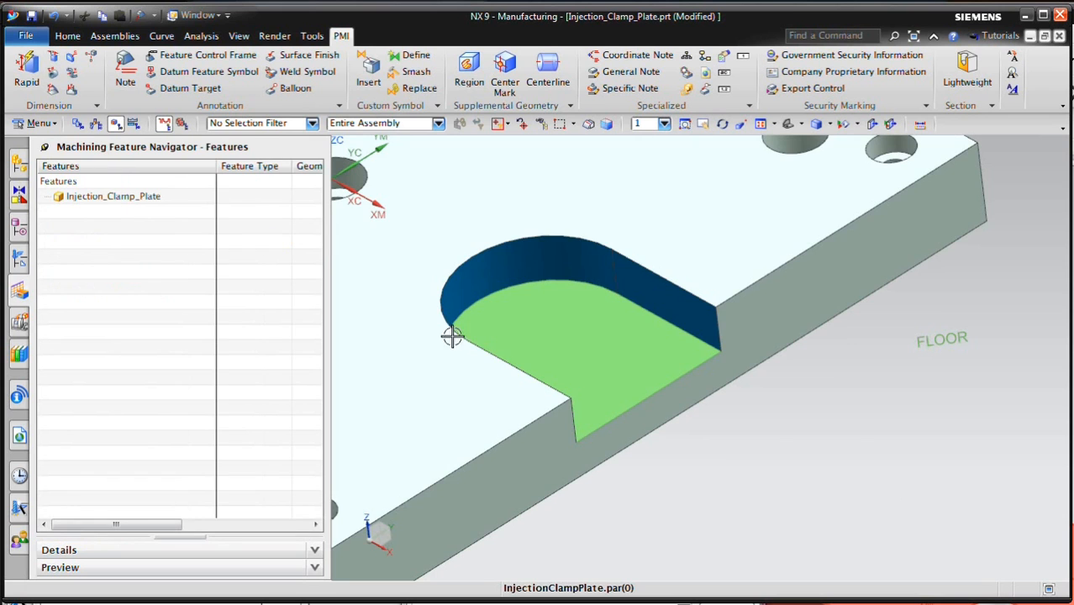
pyautogui.scroll(-4, 878, 479)
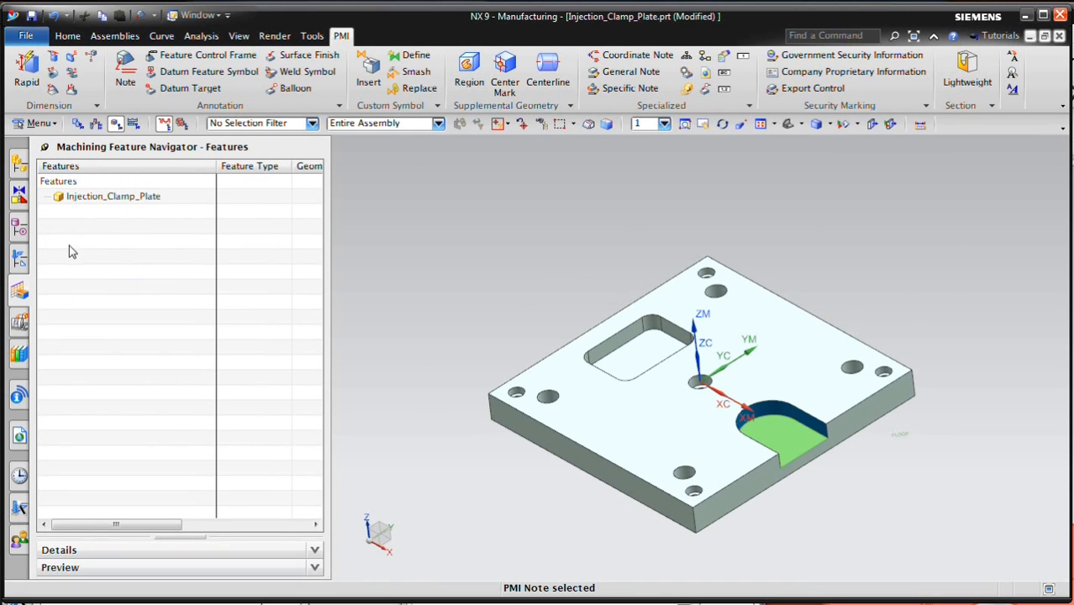
pyautogui.rightClick(123, 245)
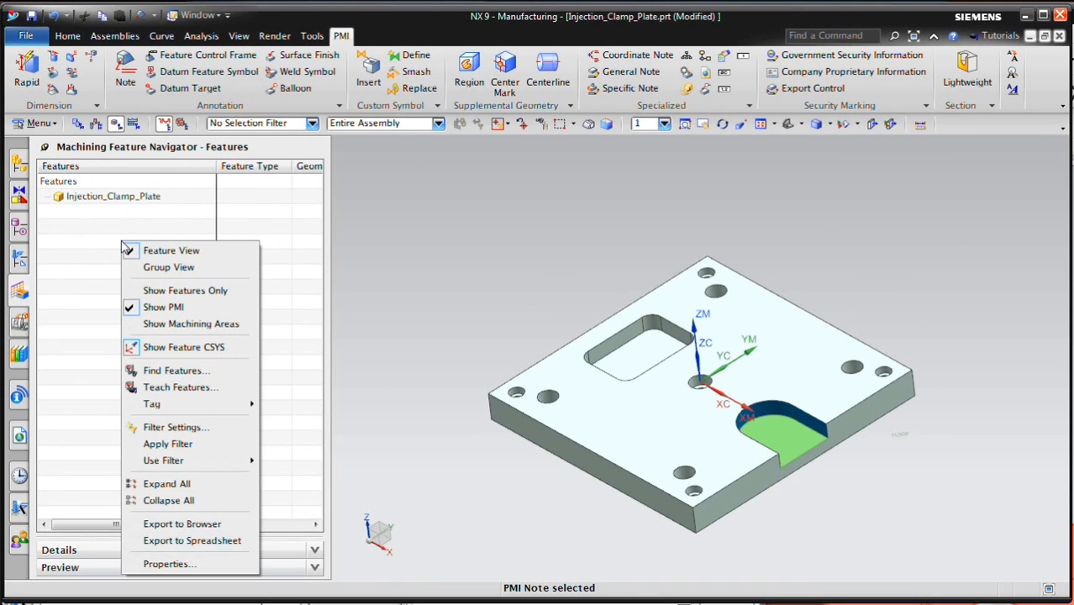
pyautogui.click(191, 386)
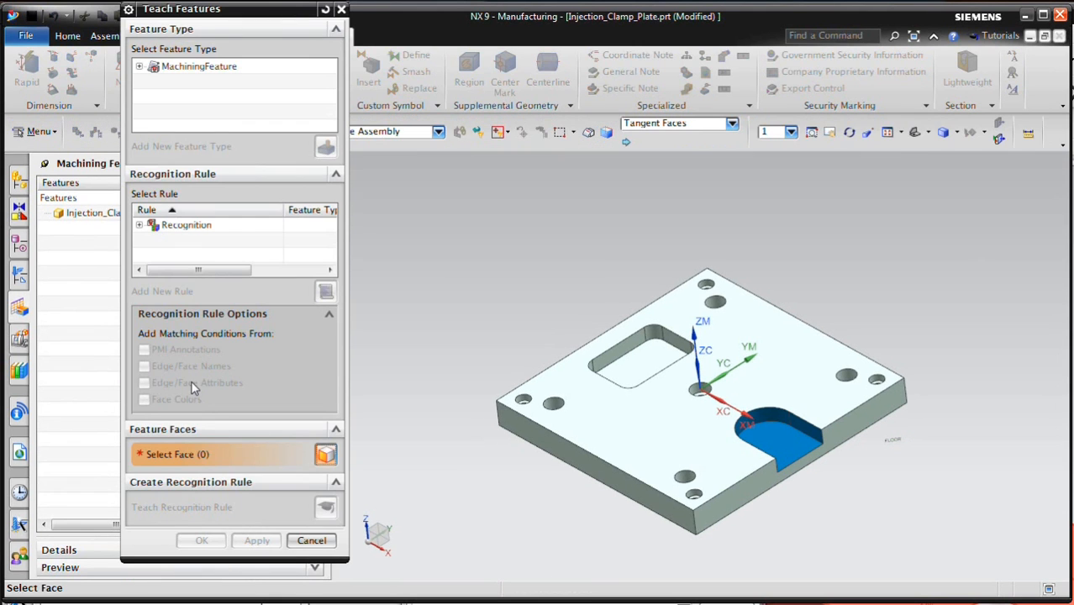
pyautogui.click(138, 68)
pyautogui.click(200, 98)
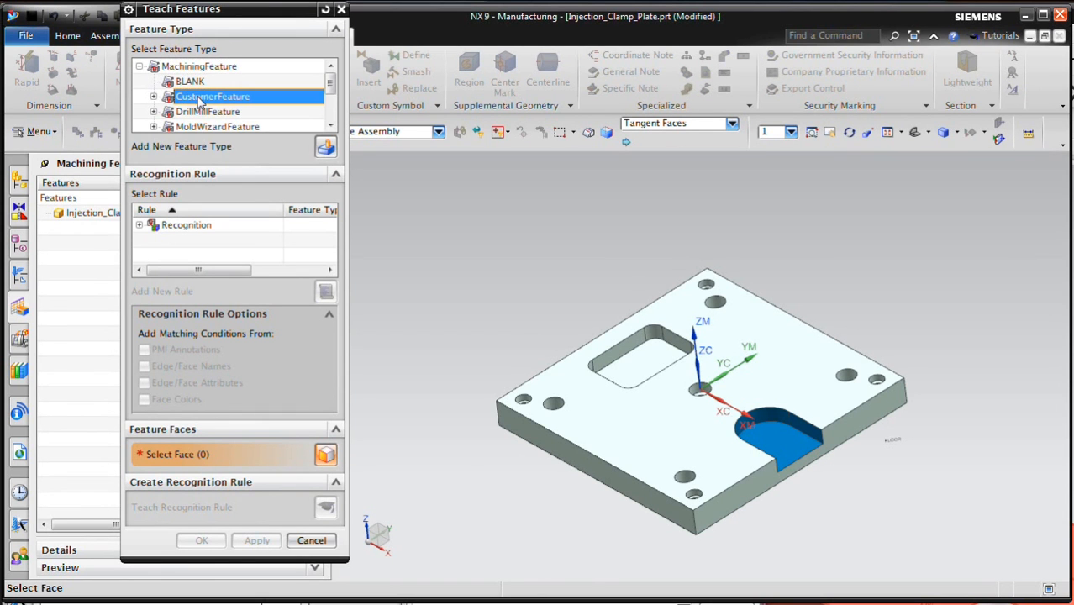
pyautogui.click(325, 150)
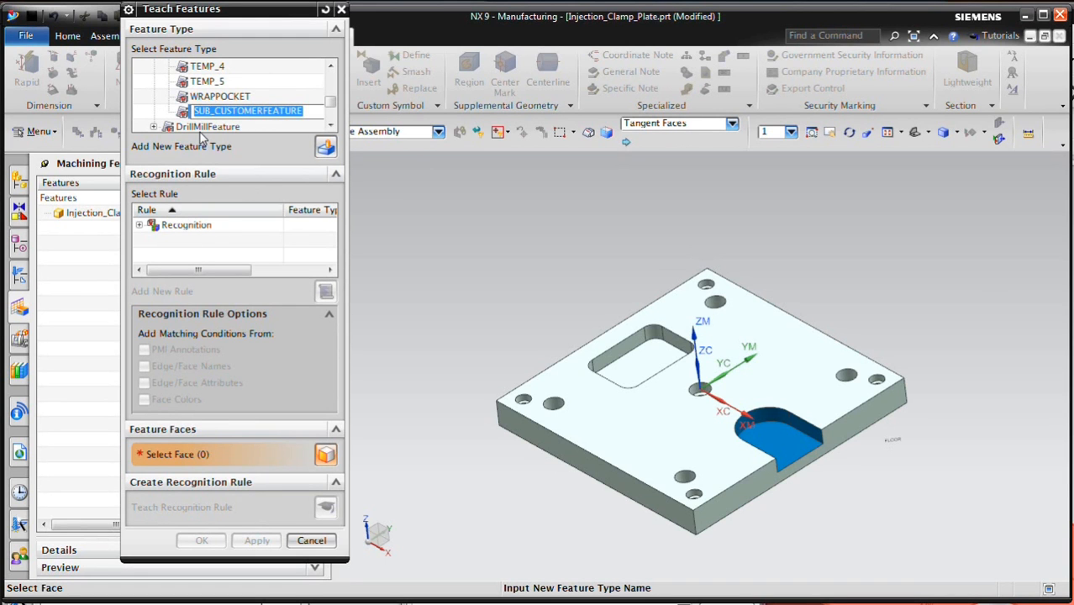
pyautogui.write('SLOT')
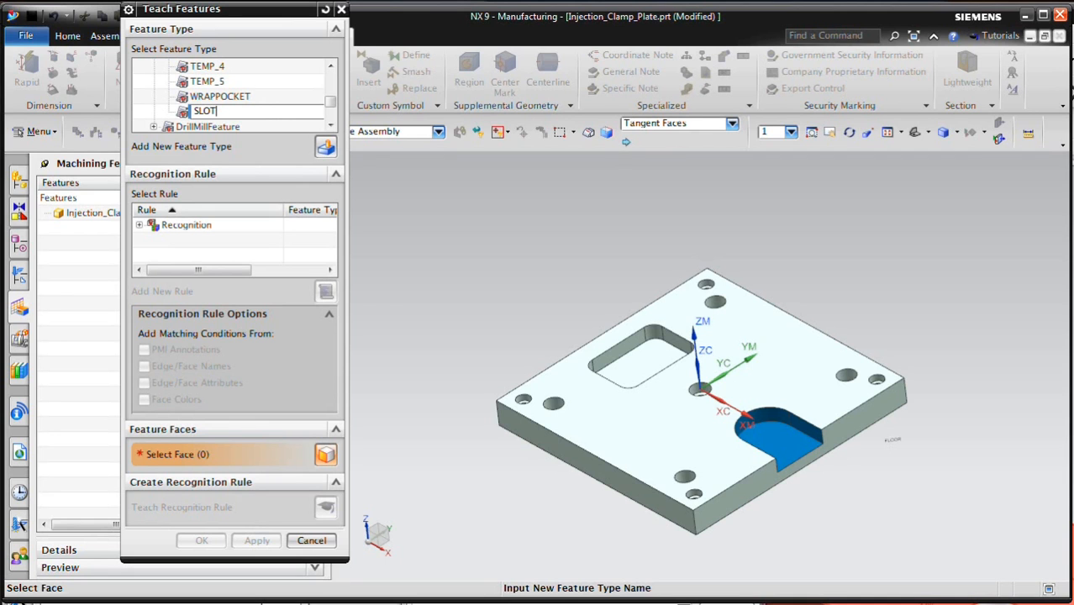
pyautogui.write('_FLOOR_DEF')
# - Add a SLOT_FLOOR_DEF recognition rule under SampleColorFeatures
pyautogui.click(140, 225)
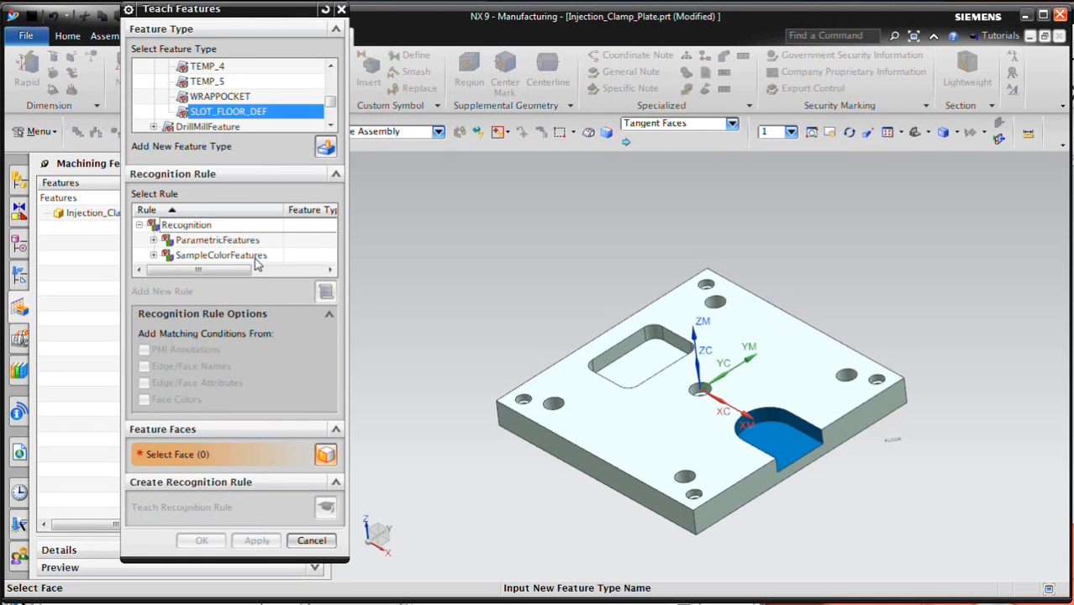
pyautogui.click(252, 255)
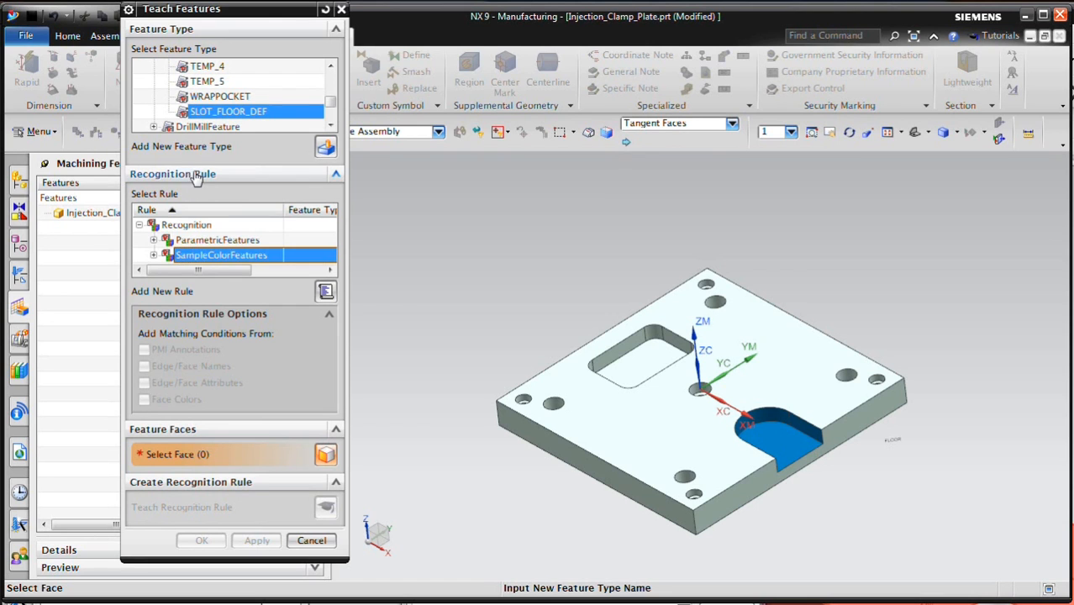
pyautogui.click(325, 292)
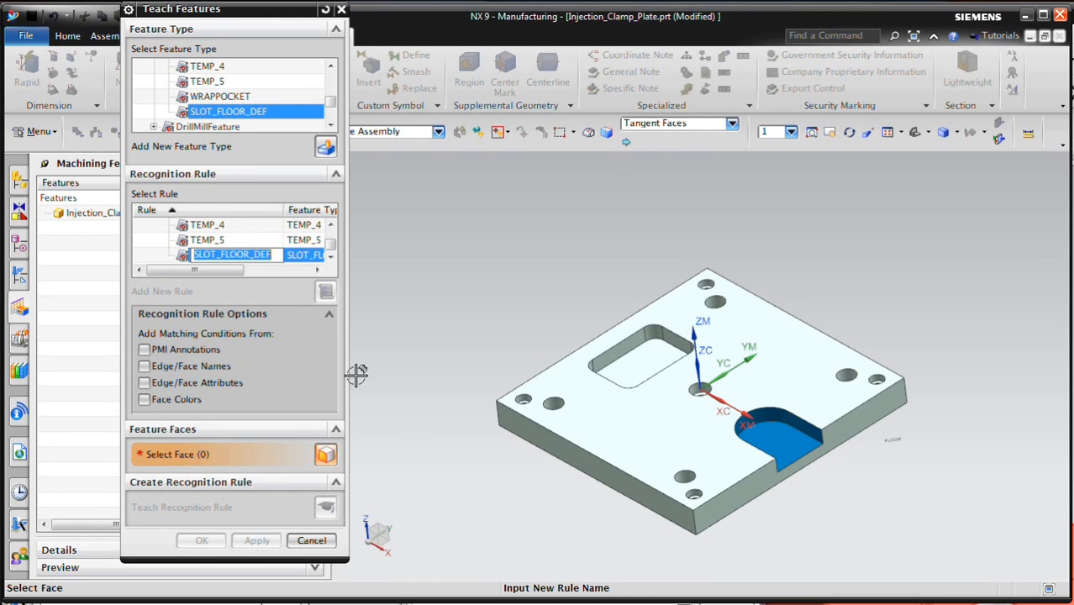
# - Select the blue slot's floor and wall faces, teach the SLOT_FLOOR_DEF recognition rule from them and accept it
pyautogui.click(796, 447)
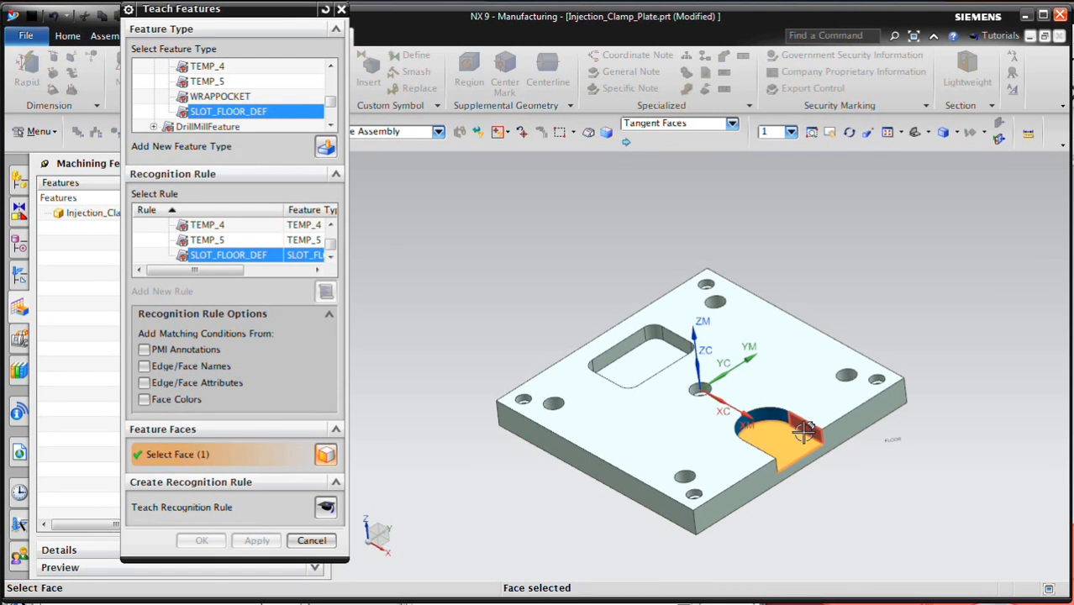
pyautogui.click(800, 429)
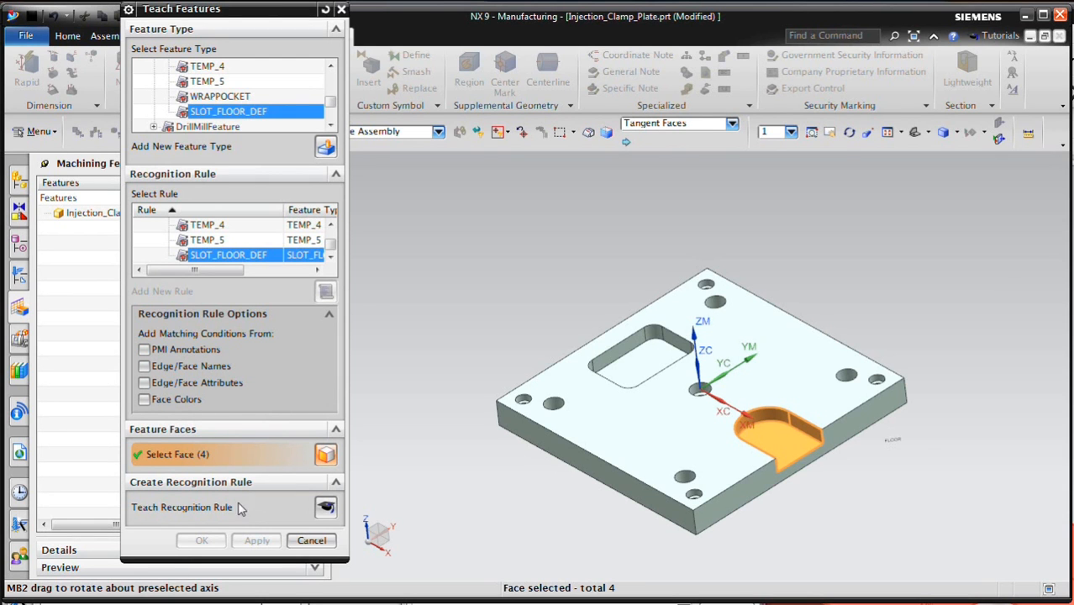
pyautogui.click(325, 509)
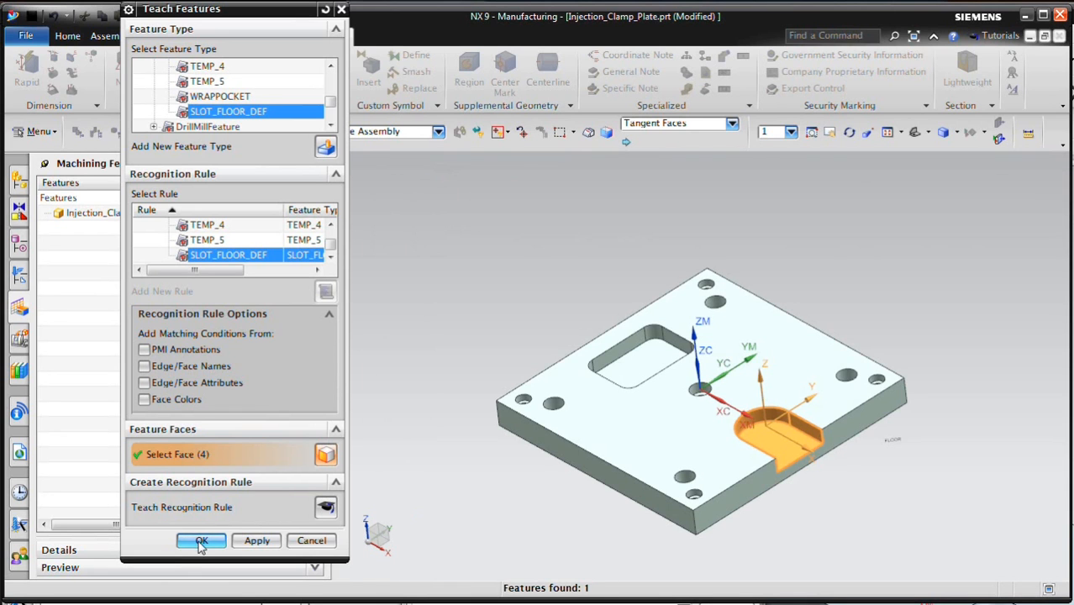
pyautogui.click(200, 539)
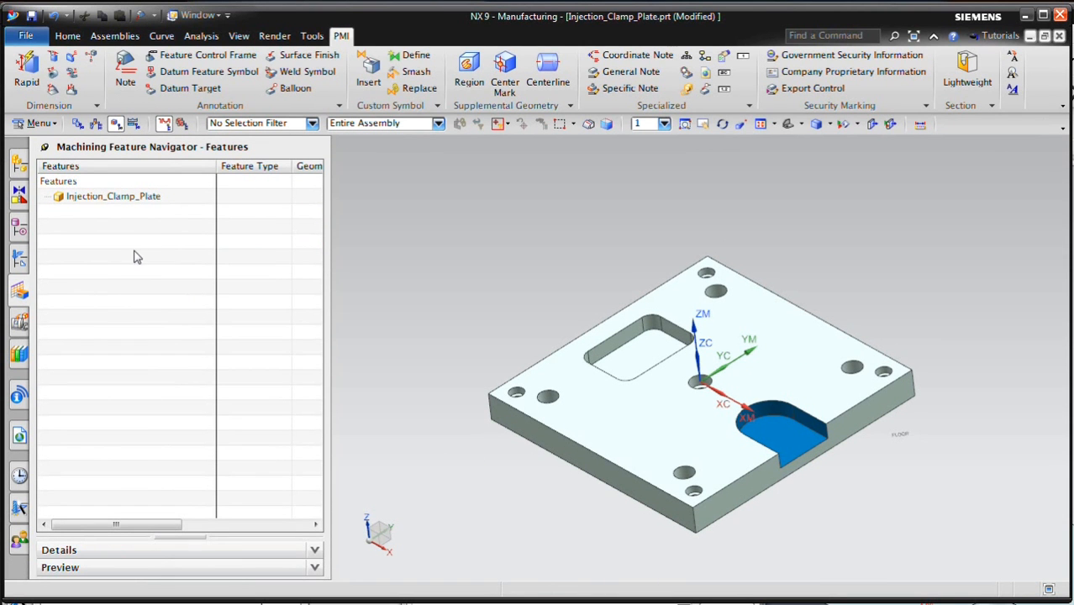
# - Reopen Injection_Clamp_Plate1.prt from the history and expand its list of machining features
pyautogui.click(20, 473)
pyautogui.click(141, 462)
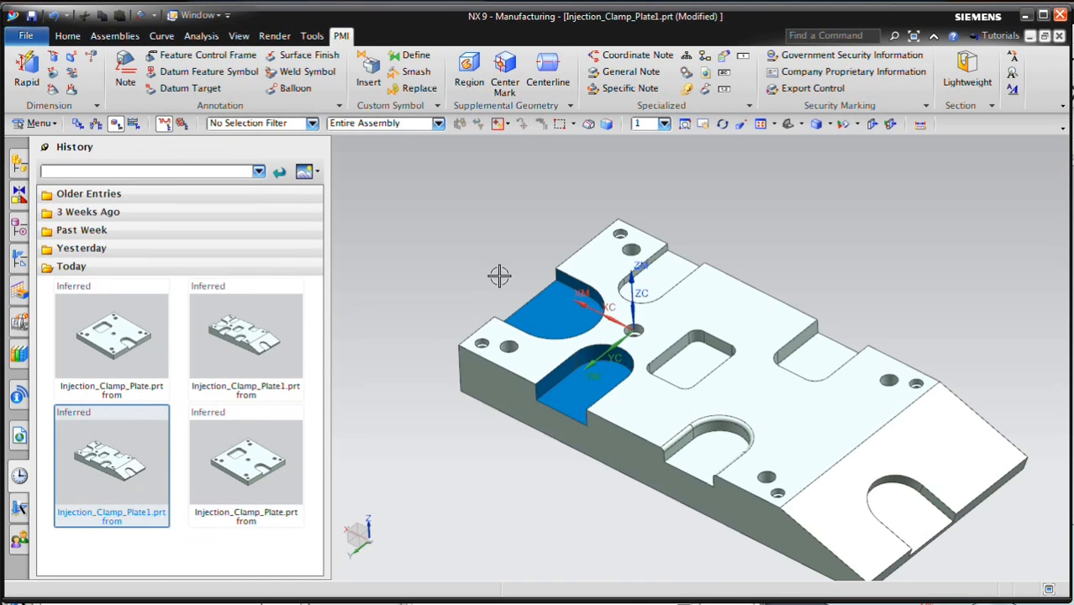
pyautogui.scroll(-3, 524, 250)
pyautogui.scroll(1, 564, 365)
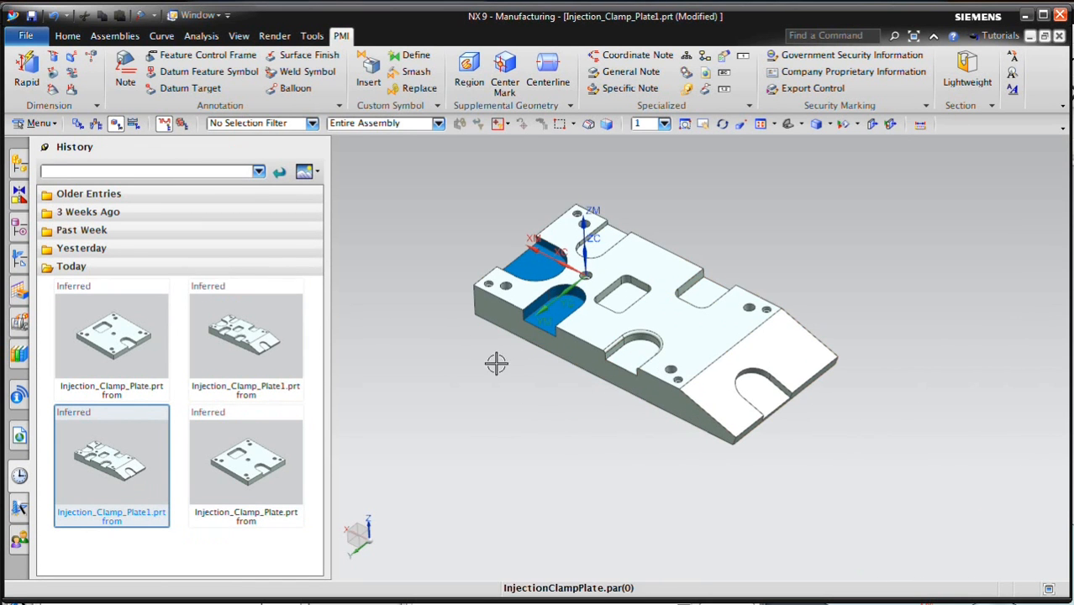
pyautogui.click(19, 291)
pyautogui.rightClick(130, 273)
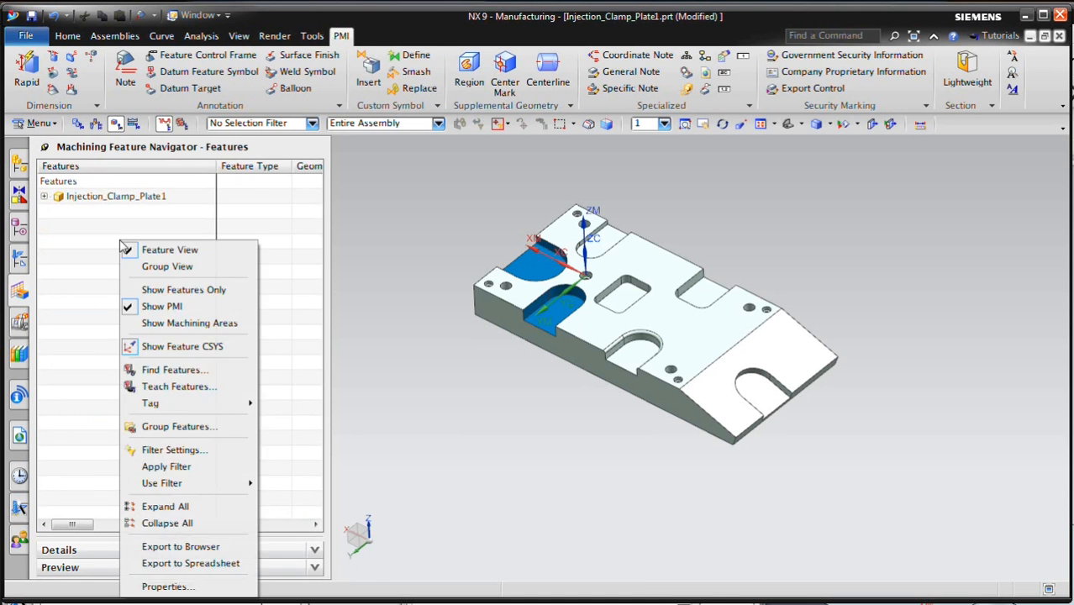
pyautogui.click(55, 207)
pyautogui.click(44, 197)
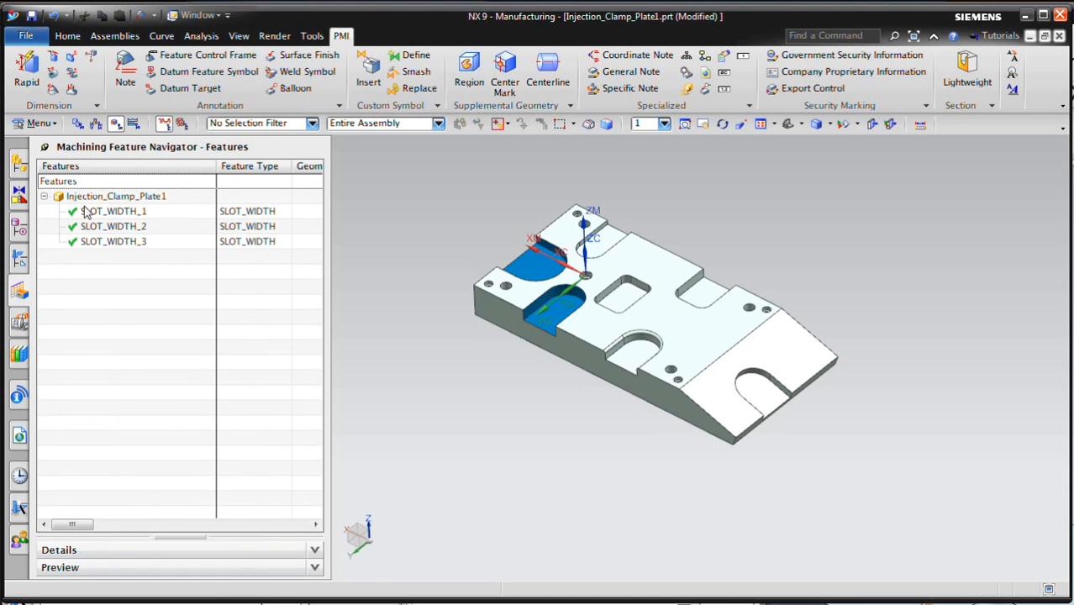
# - Delete the three SLOT_WIDTH features from Injection_Clamp_Plate1
pyautogui.click(104, 213)
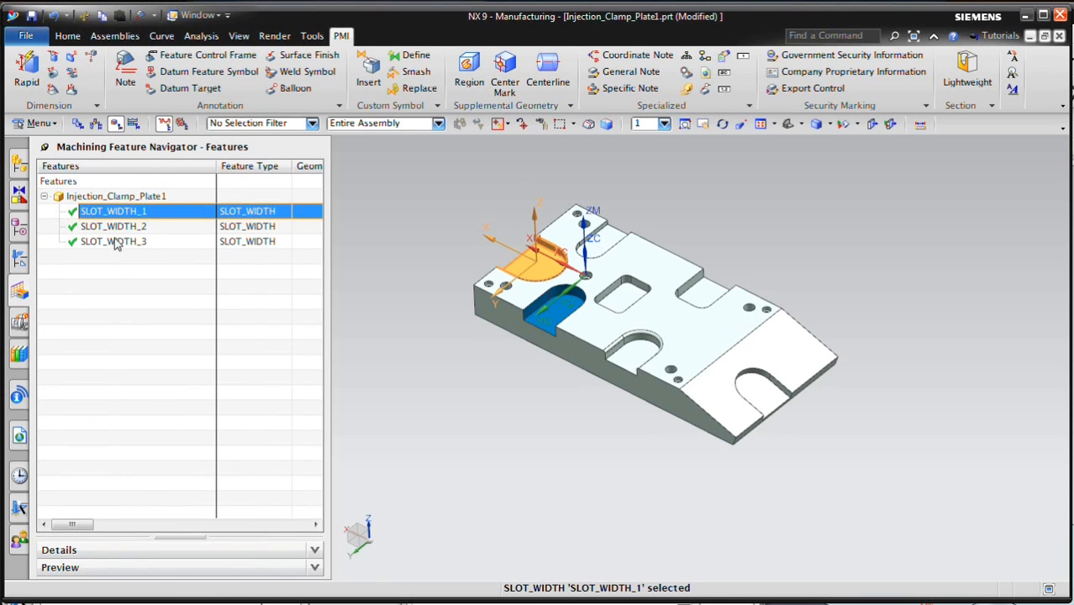
pyautogui.keyDown('shift'); pyautogui.click(112, 243); pyautogui.keyUp('shift')
pyautogui.rightClick(115, 241)
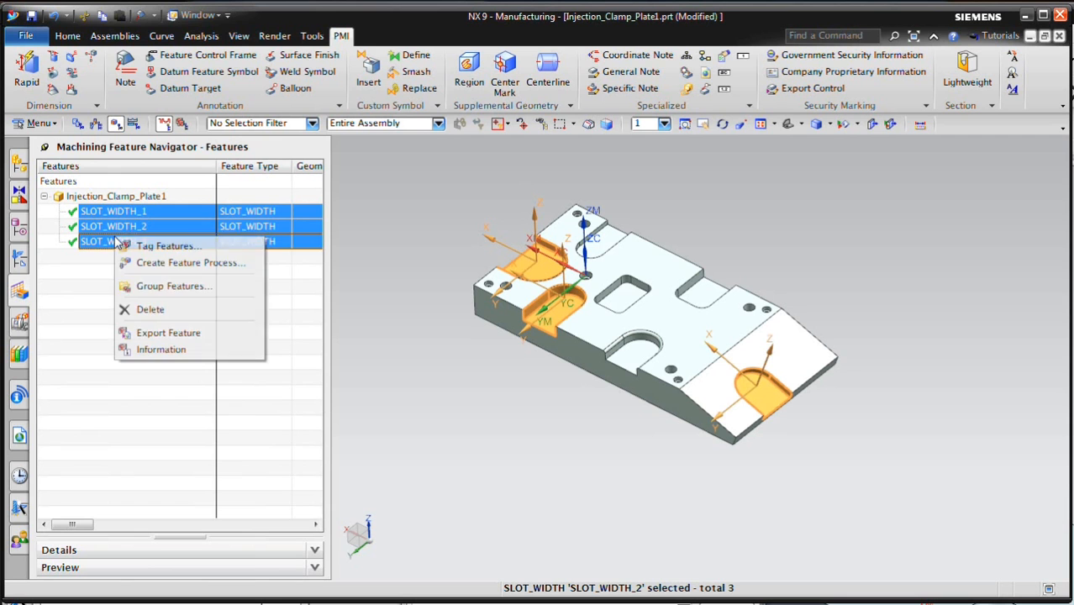
pyautogui.click(184, 310)
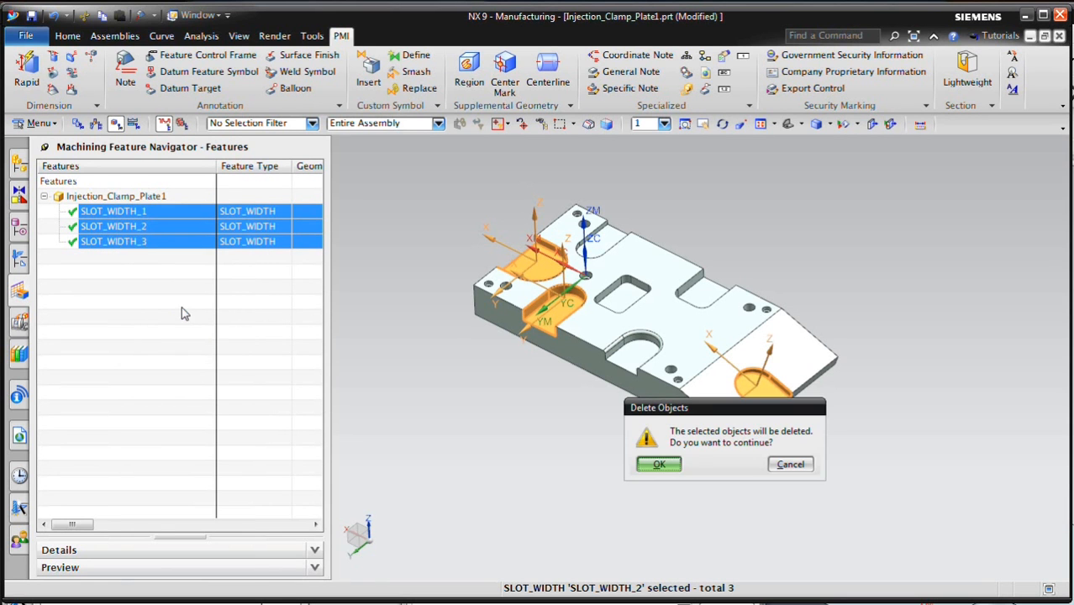
pyautogui.click(661, 464)
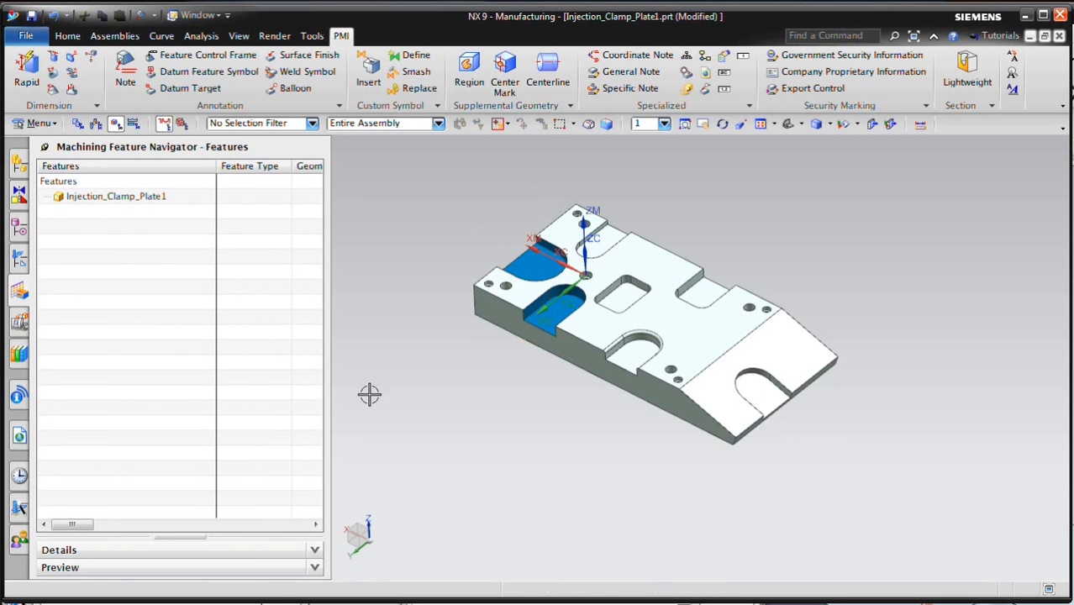
# - Start finding features with Parametric Recognition and exclude SLOT_WIDTH, leaving SLOT_FLOOR_DEF among the features to recognize
pyautogui.rightClick(122, 241)
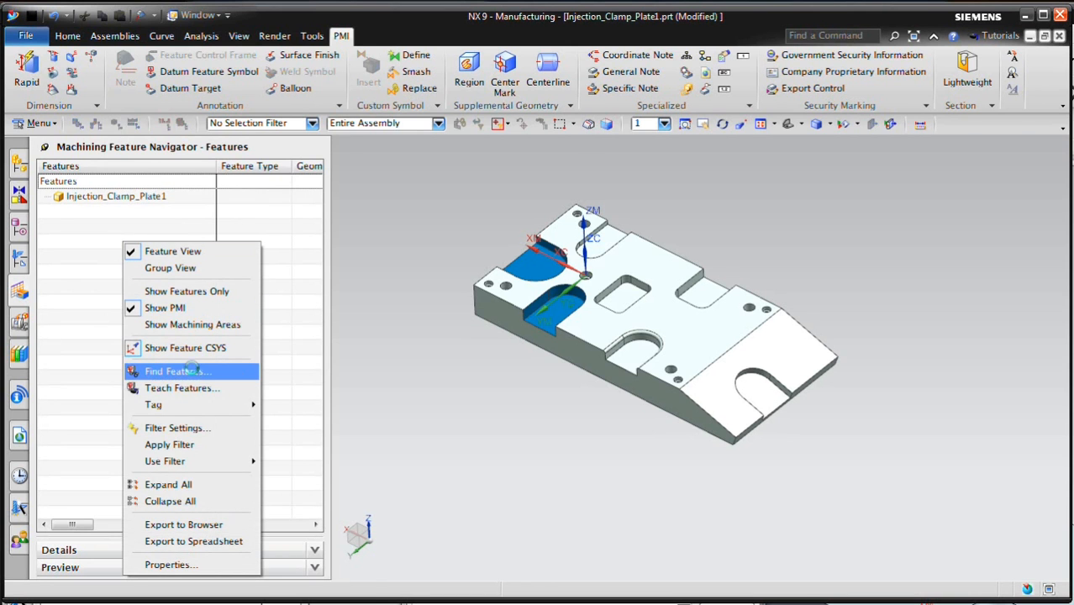
pyautogui.click(172, 370)
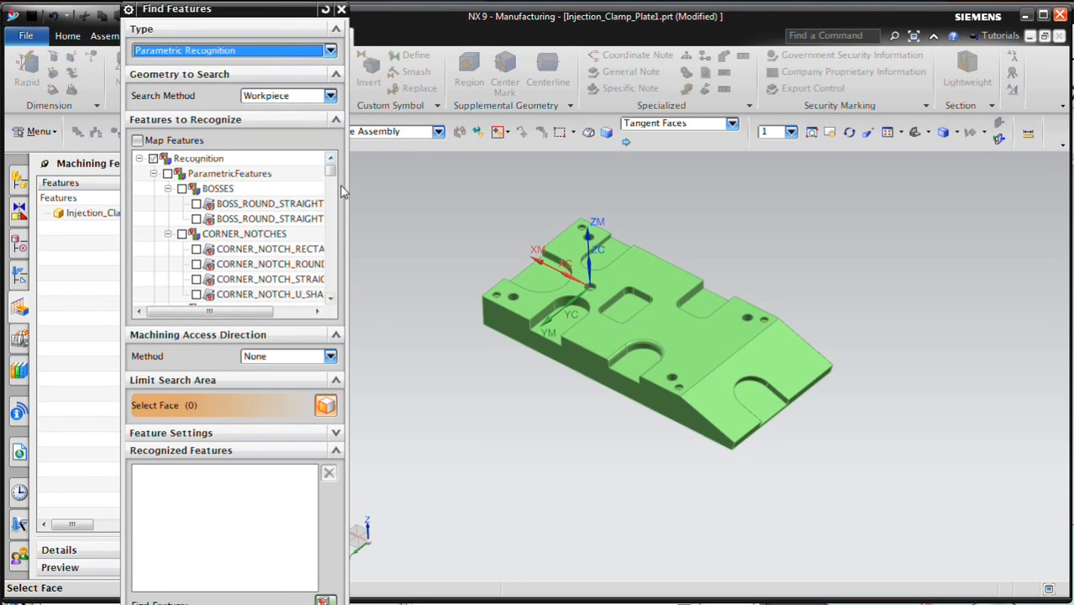
pyautogui.moveTo(332, 174); pyautogui.dragTo(344, 310)
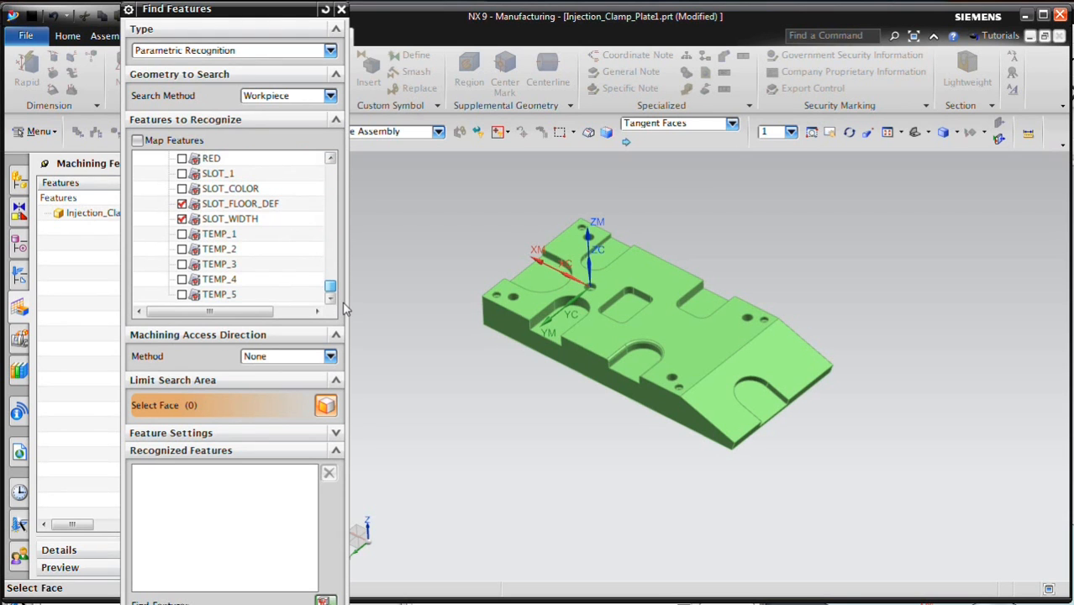
pyautogui.click(182, 219)
# - Add the STEPS feature family to the features to recognize, run the search and accept the recognized features
pyautogui.scroll(3, 332, 290)
pyautogui.scroll(5, 335, 270)
pyautogui.moveTo(332, 267); pyautogui.dragTo(332, 213)
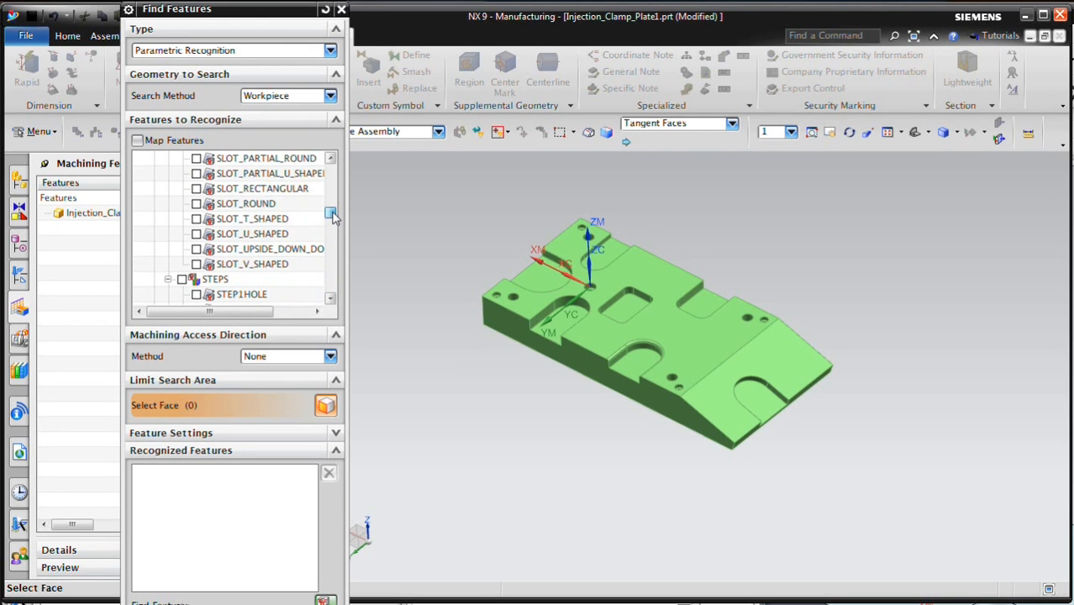
pyautogui.click(182, 279)
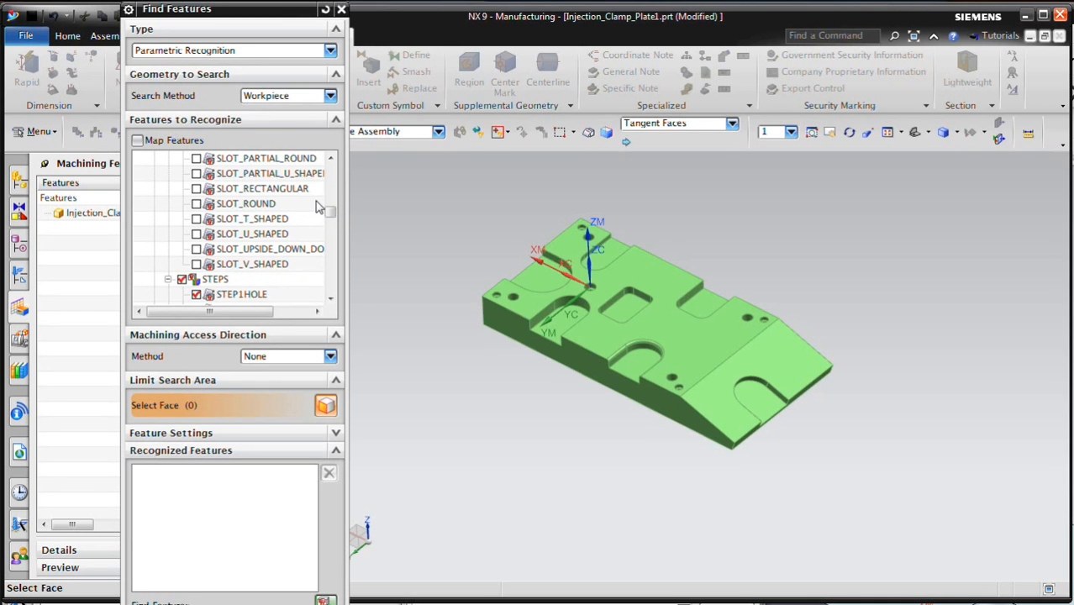
pyautogui.moveTo(332, 212)
pyautogui.mouseDown()
pyautogui.moveTo(332, 284)
pyautogui.moveTo(331, 221)
pyautogui.mouseUp()
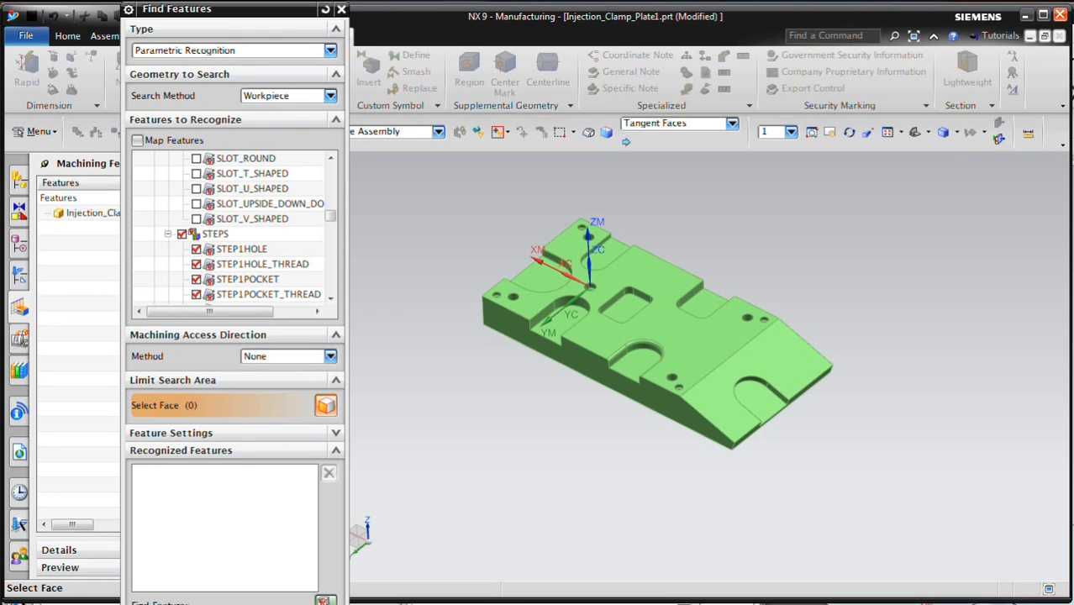
pyautogui.click(324, 579)
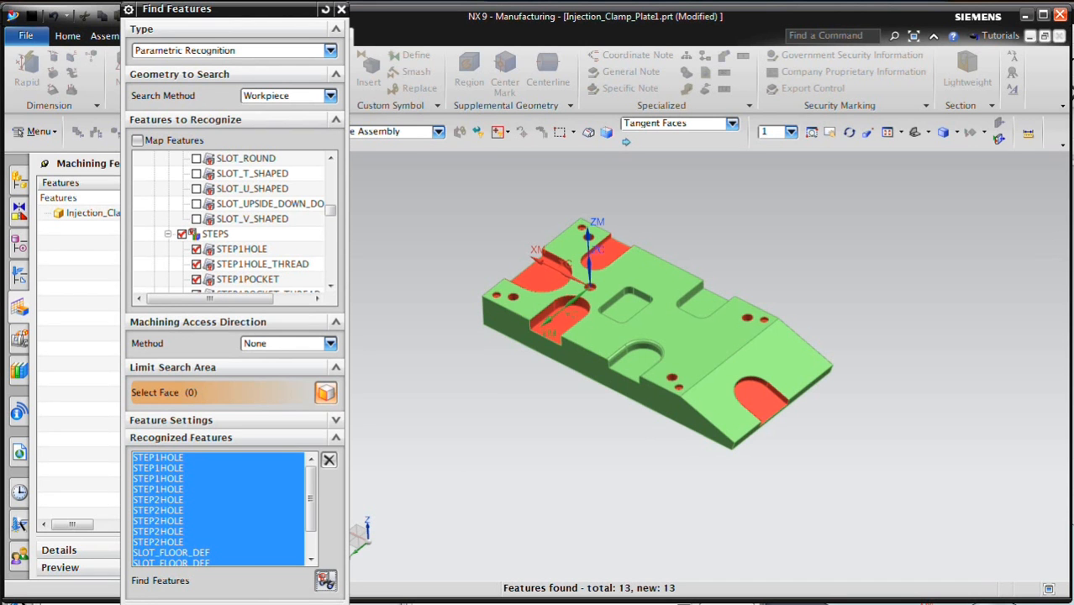
pyautogui.click(263, 596)
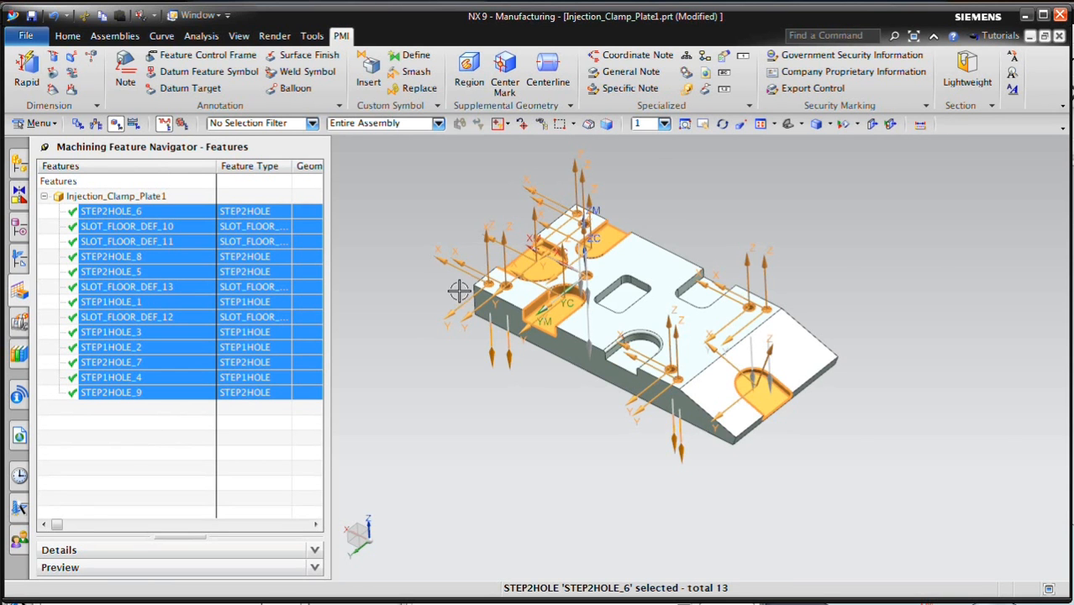
# - Show the machining areas beneath each recognized feature of Injection_Clamp_Plate1
pyautogui.scroll(5, 463, 289)
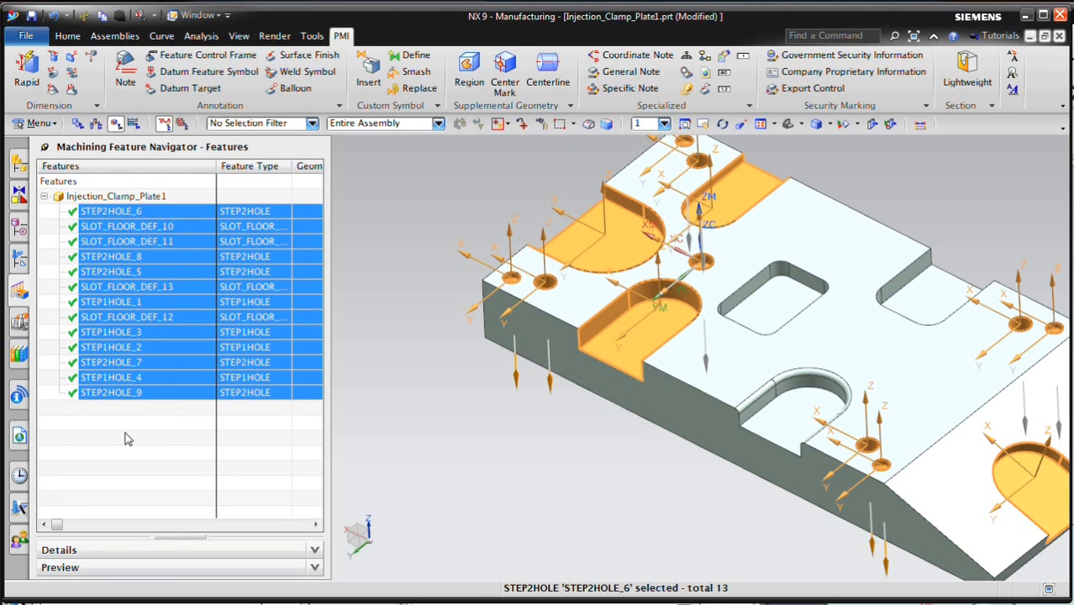
pyautogui.rightClick(124, 426)
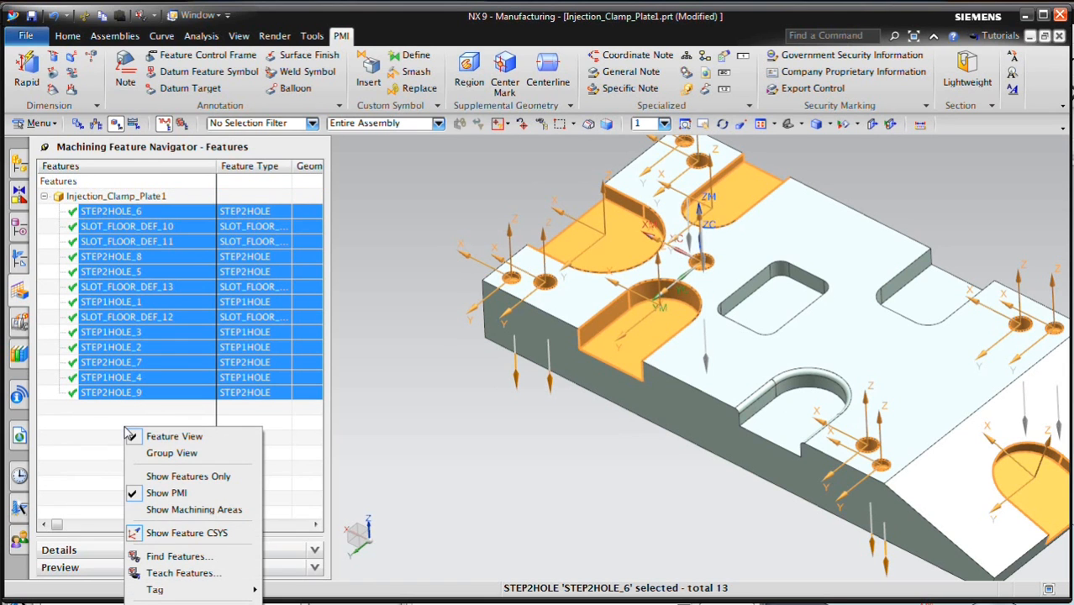
pyautogui.click(152, 510)
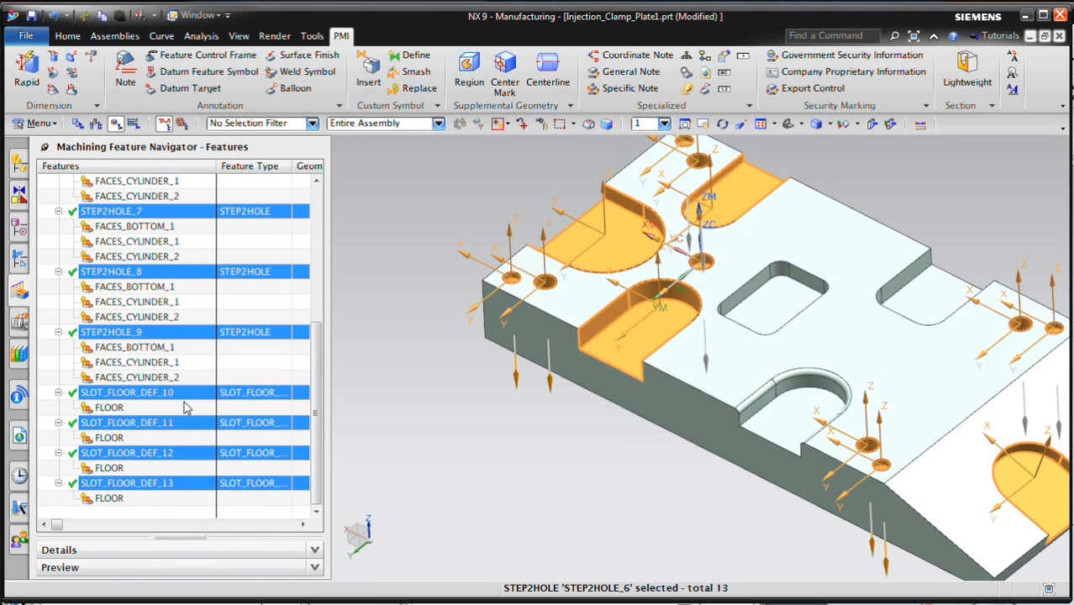
# - Examine the recognized SLOT_FLOOR_DEF features and the FLOOR machining area of each slot on the model
pyautogui.click(135, 395)
pyautogui.click(131, 393)
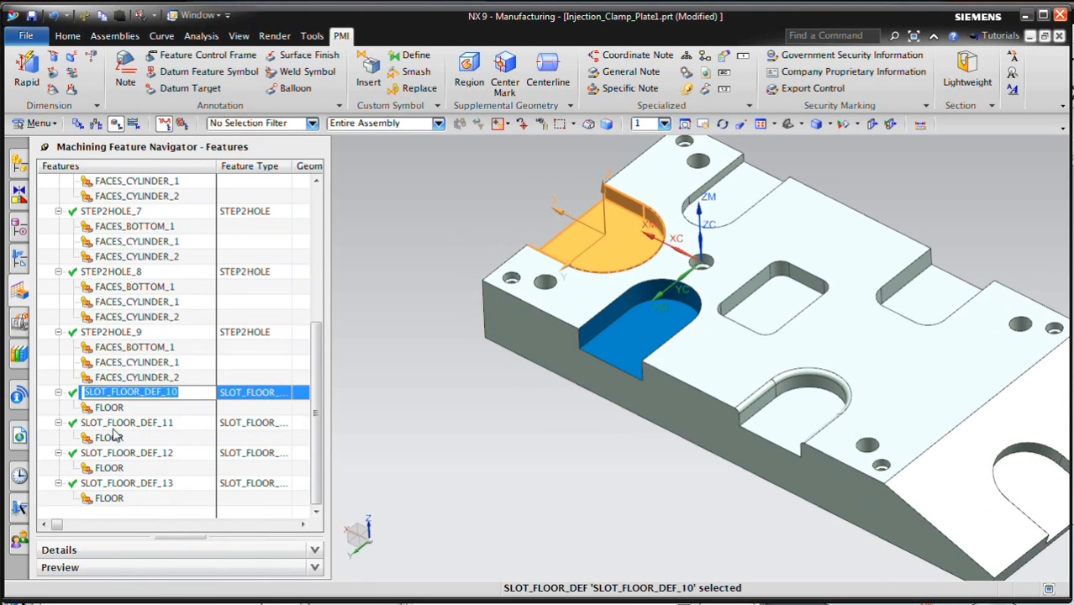
pyautogui.click(114, 426)
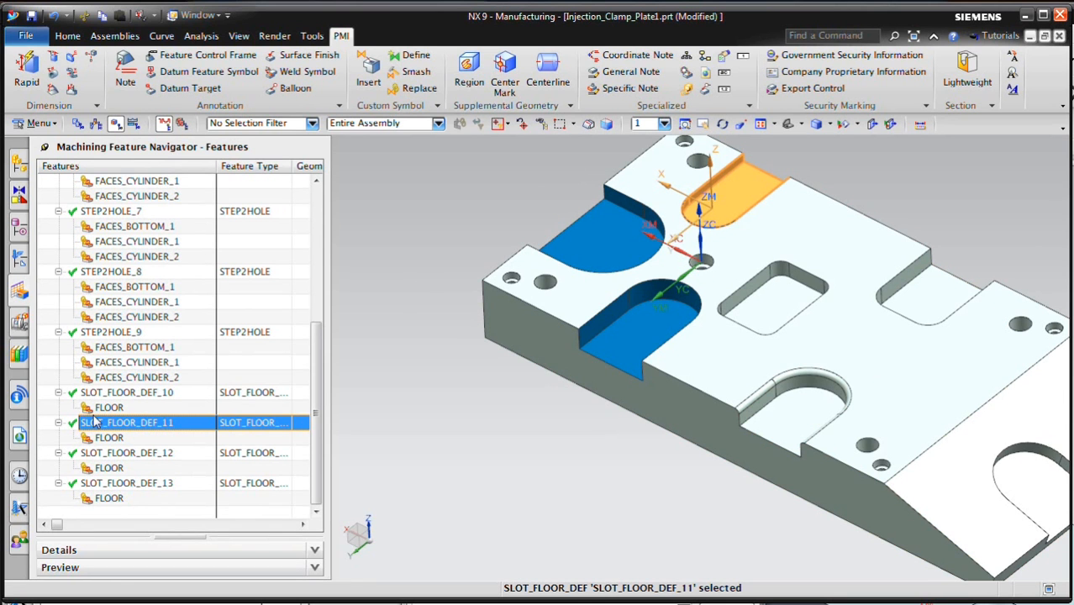
pyautogui.click(108, 408)
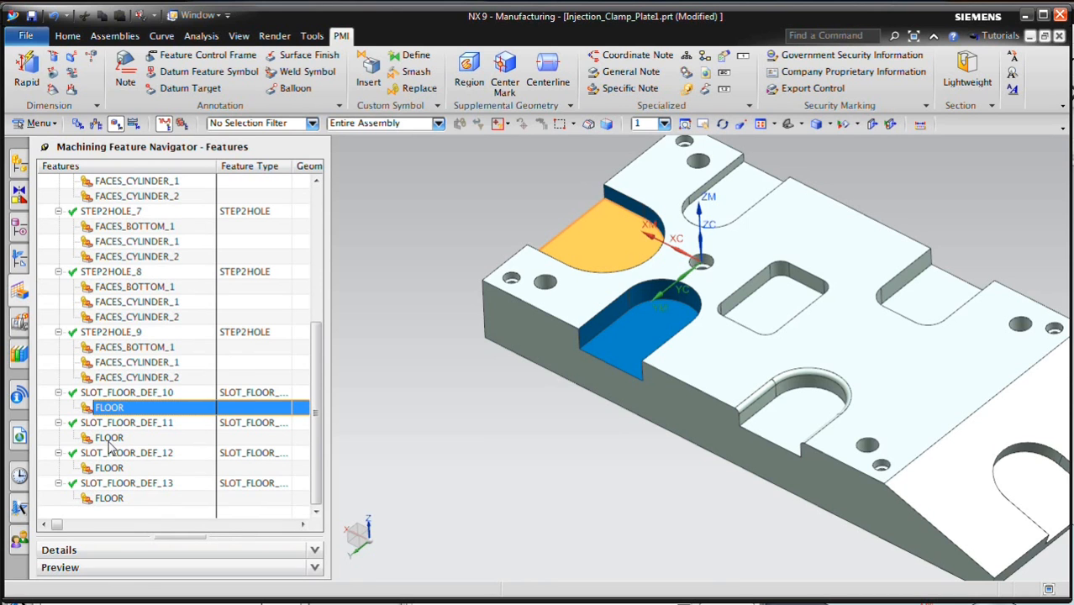
pyautogui.scroll(-3, 484, 444)
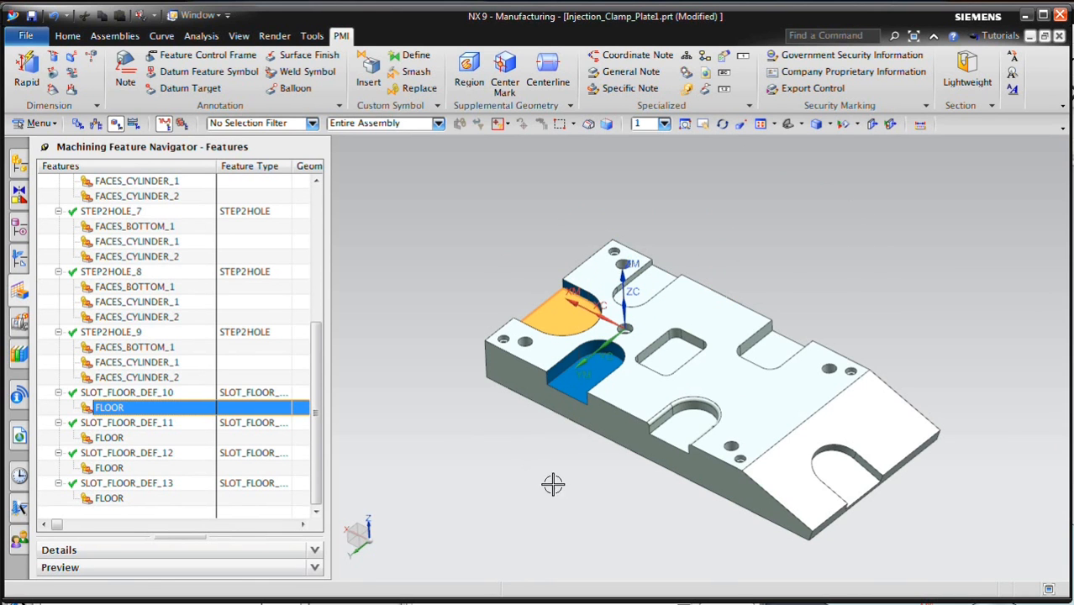
pyautogui.scroll(2, 564, 486)
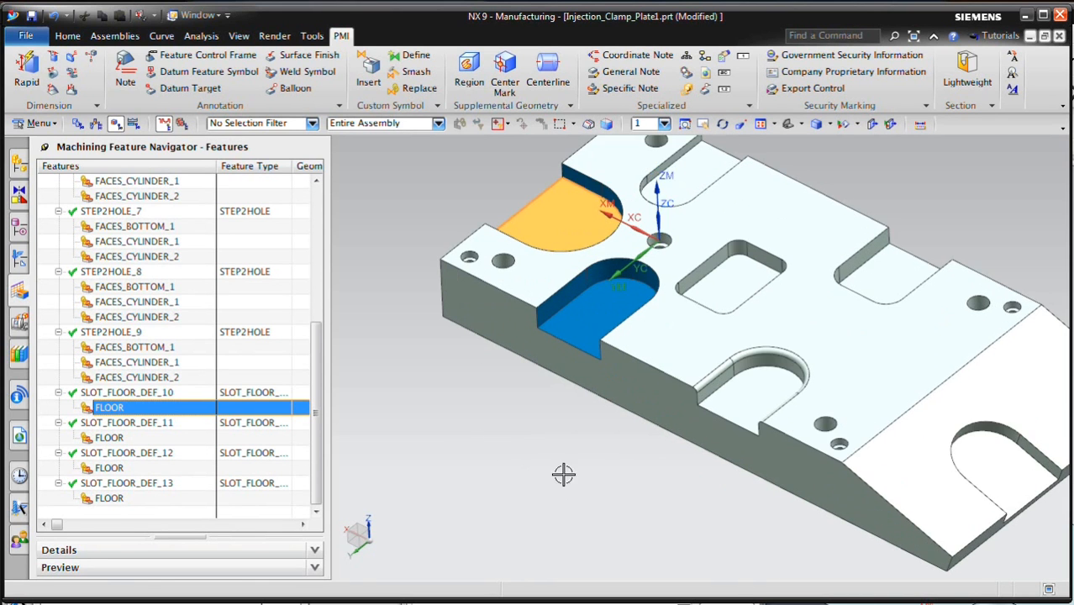
pyautogui.click(111, 438)
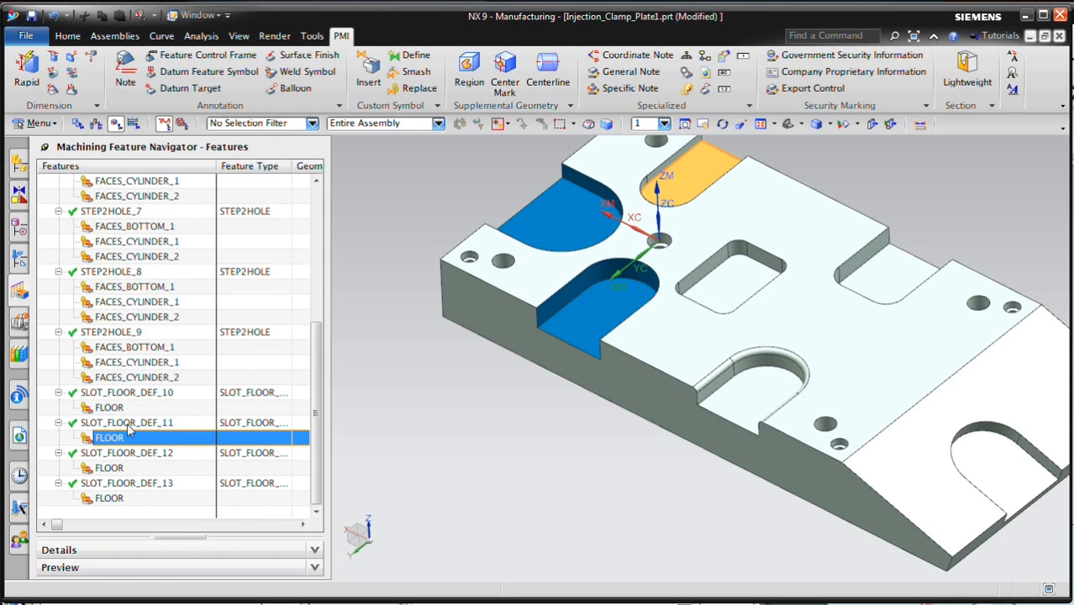
pyautogui.click(113, 468)
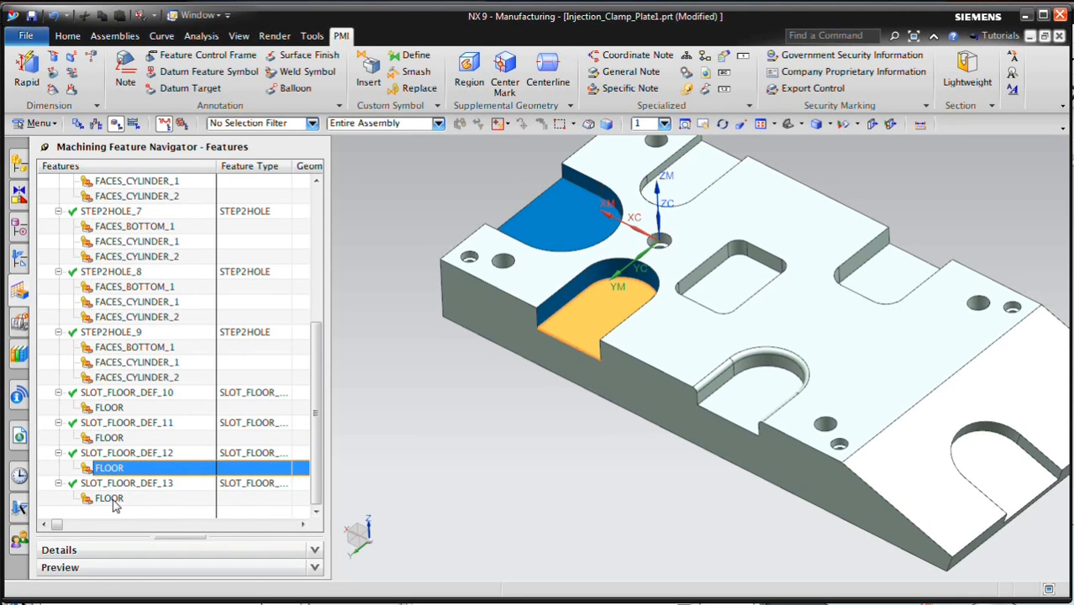
pyautogui.click(114, 498)
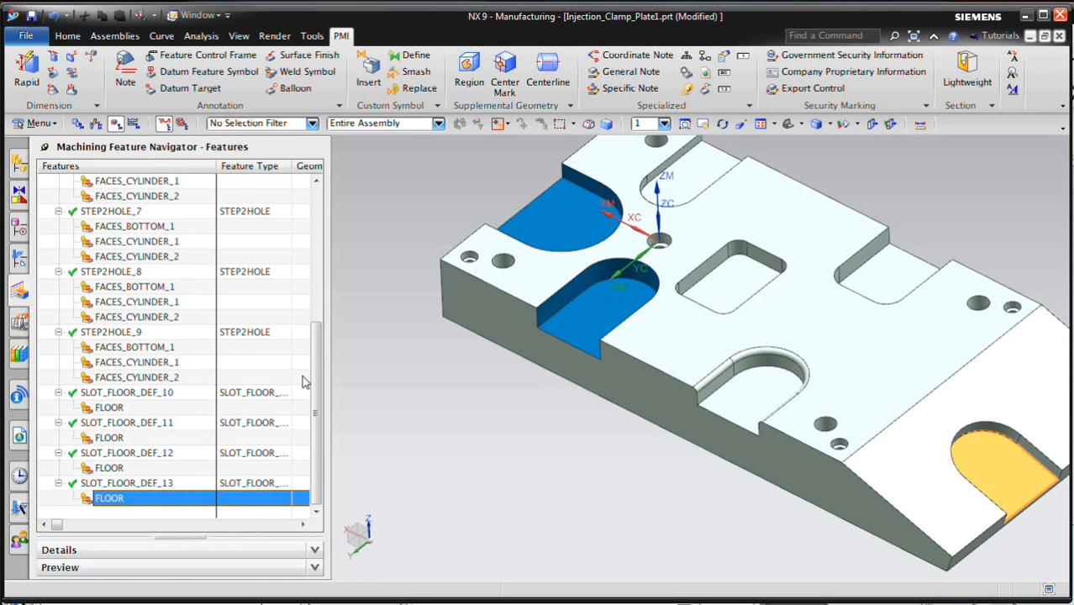
# - Examine the bottom and cylinder machining areas of the STEP2HOLE_5 feature on the model
pyautogui.moveTo(318, 372); pyautogui.dragTo(319, 254)
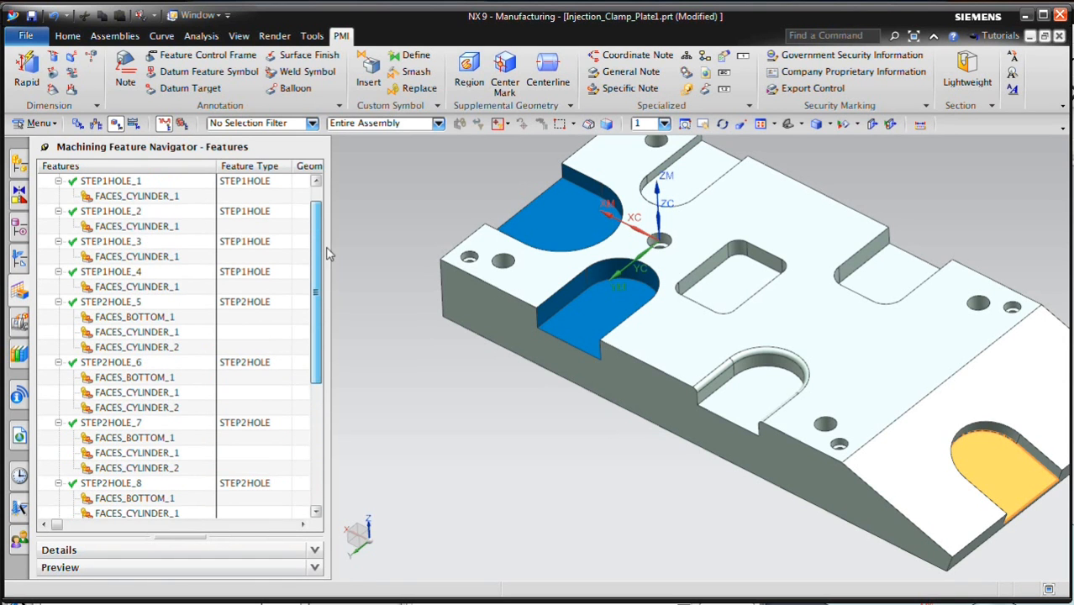
pyautogui.click(137, 323)
pyautogui.moveTo(832, 511); pyautogui.dragTo(670, 529, button='middle')
pyautogui.scroll(4, 669, 529)
pyautogui.scroll(-5, 669, 526)
pyautogui.scroll(5, 669, 526)
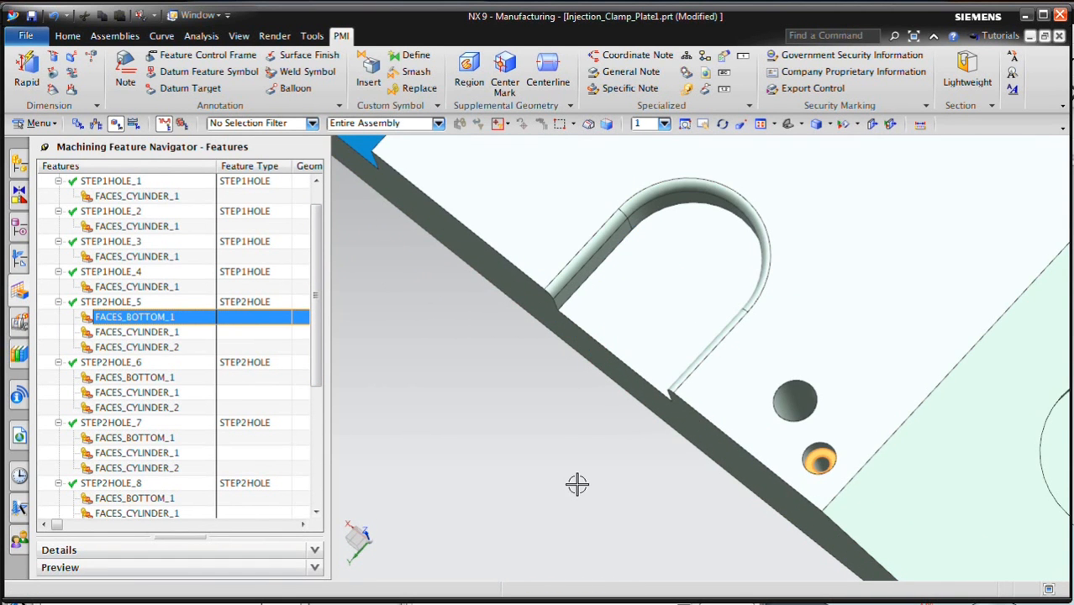
pyautogui.click(158, 333)
pyautogui.click(156, 347)
pyautogui.scroll(3, 709, 512)
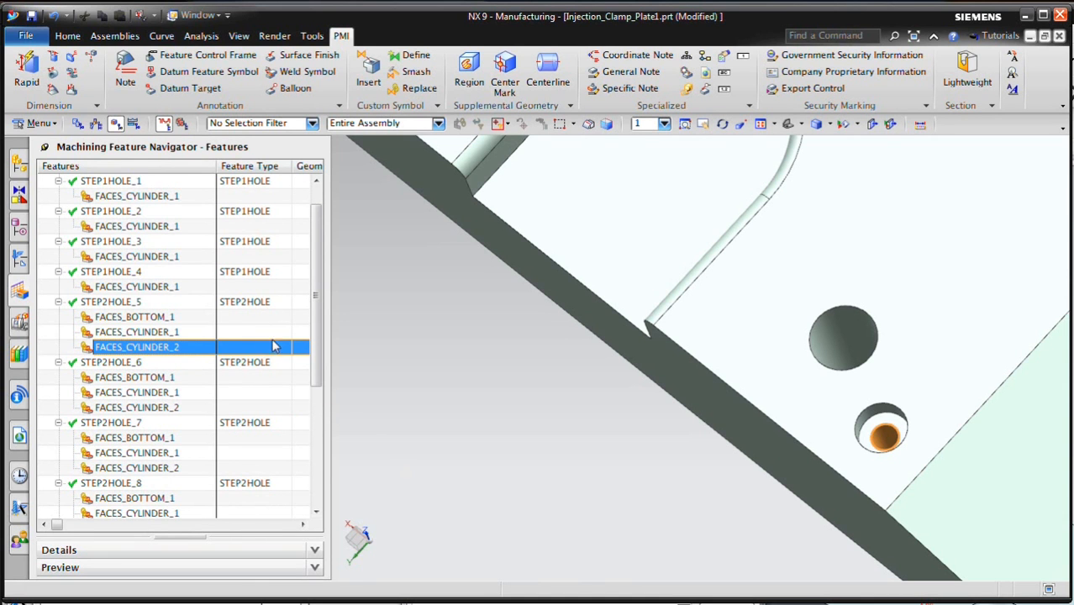
pyautogui.moveTo(314, 344); pyautogui.dragTo(308, 488)
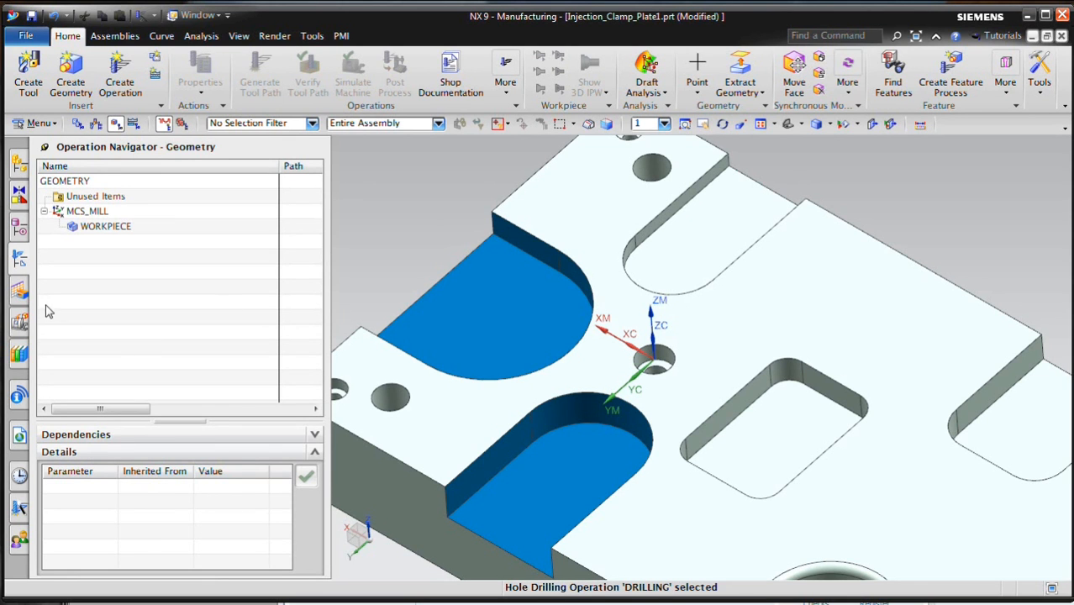
# - Return to the machining feature list and create a hole_making Drilling operation that uses the STD_DRILL tool
pyautogui.click(20, 292)
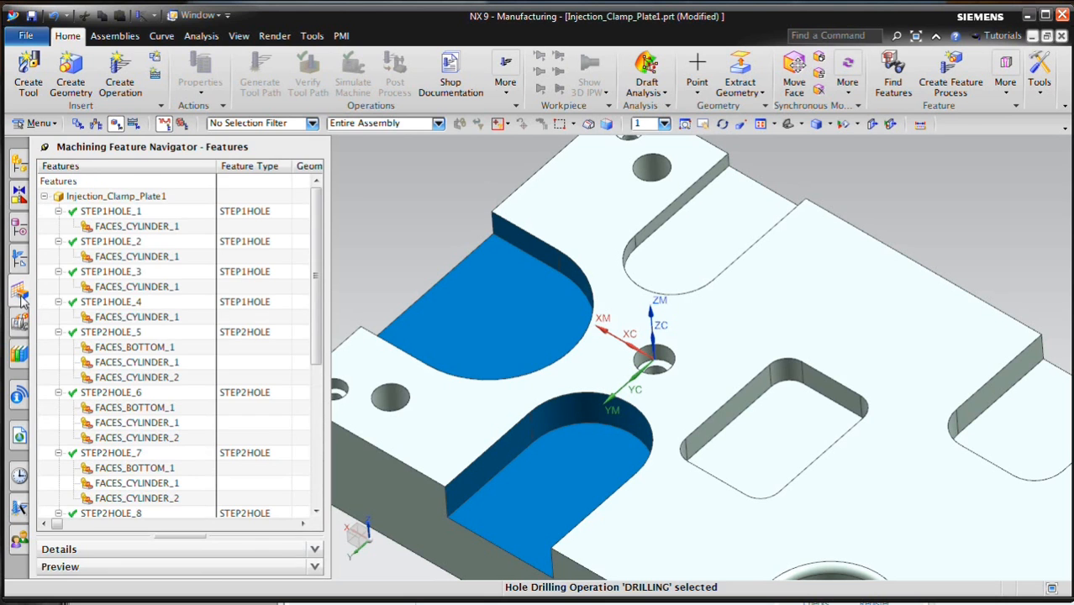
pyautogui.click(120, 87)
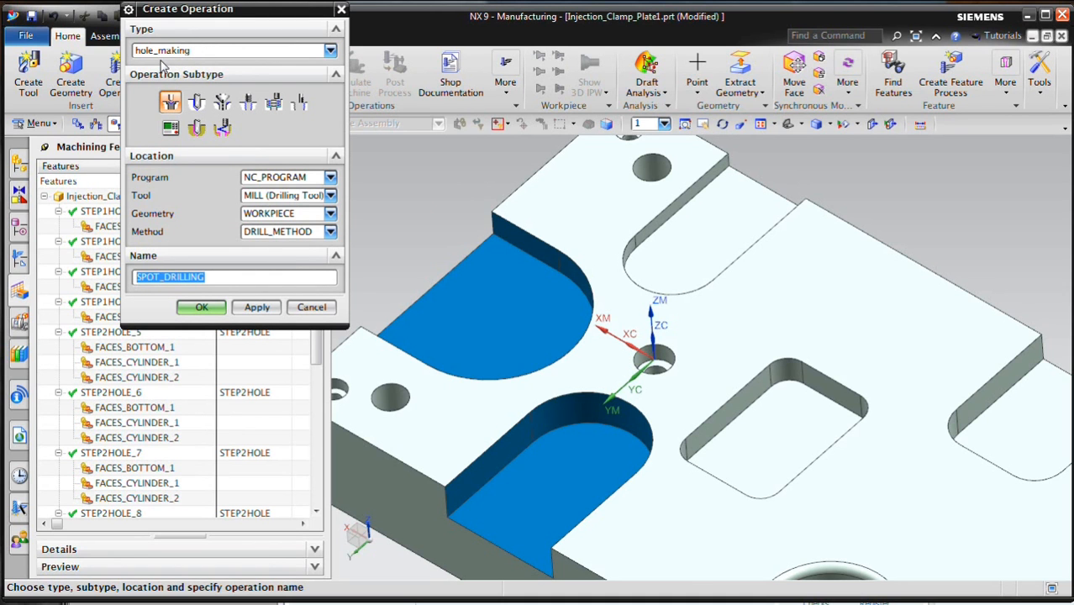
pyautogui.moveTo(174, 103)
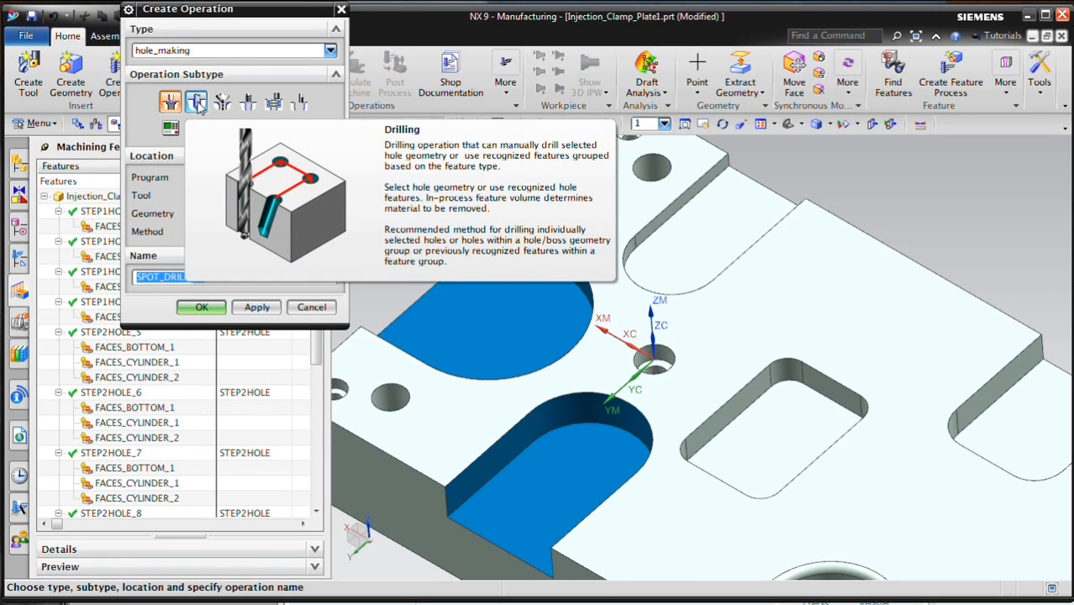
pyautogui.click(199, 102)
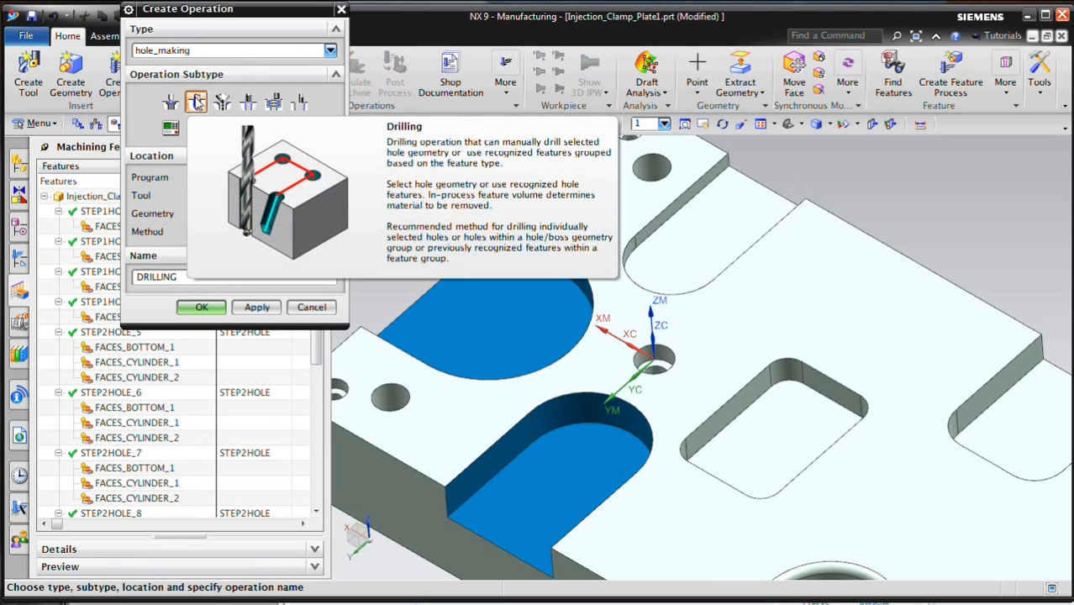
pyautogui.click(301, 196)
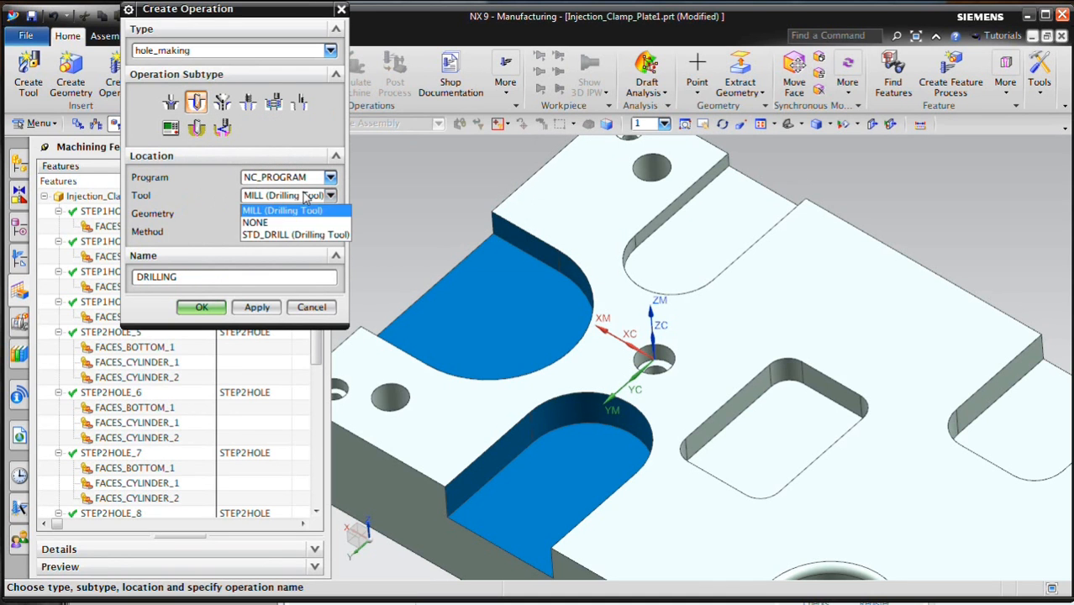
pyautogui.click(283, 234)
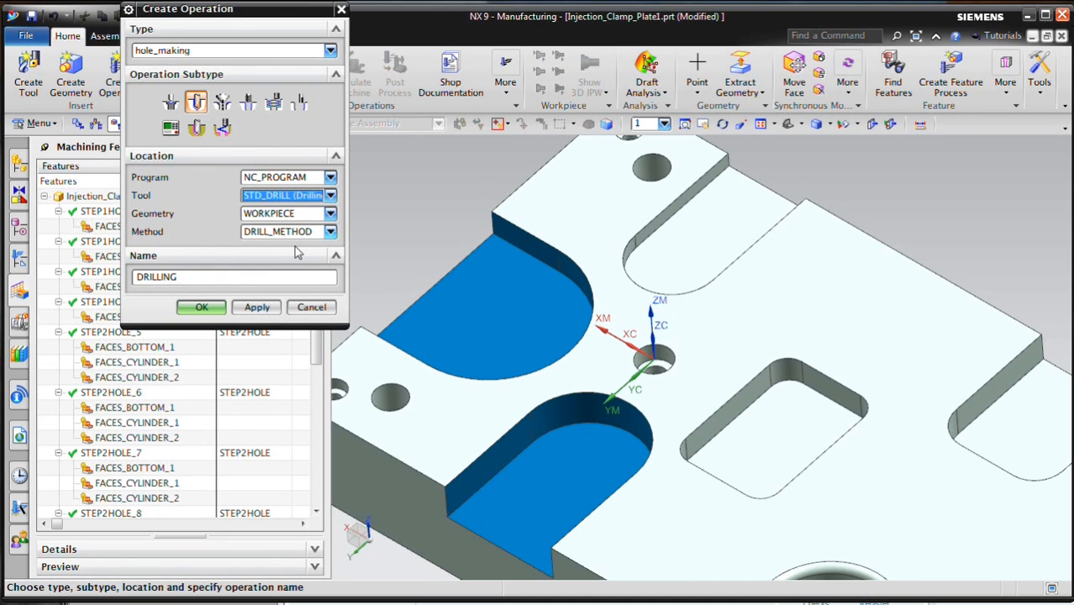
pyautogui.click(201, 308)
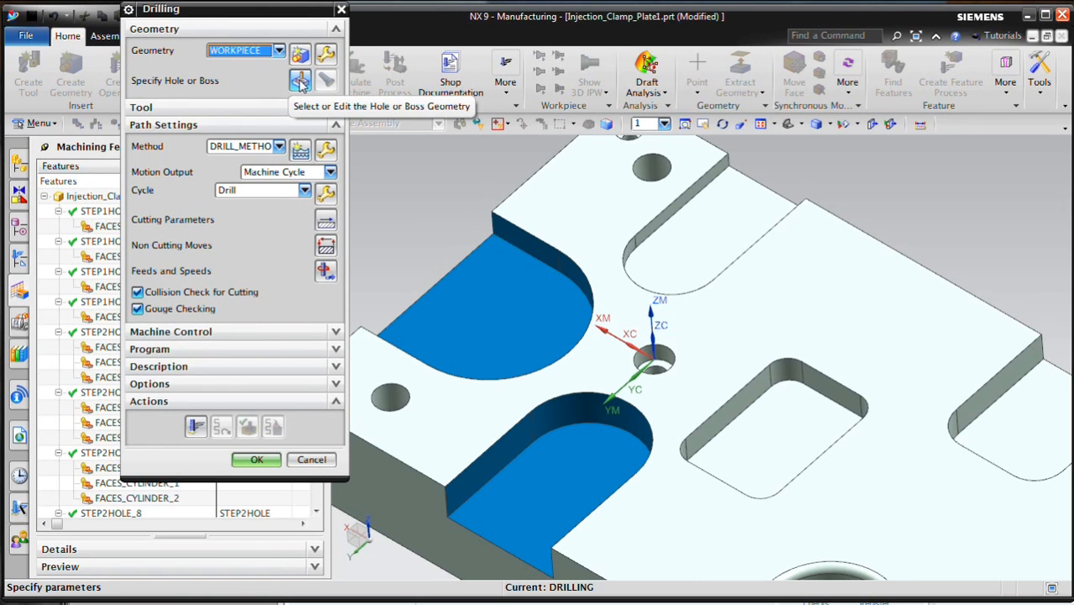
# - Specify the stepped hole at the coordinate system origin as the hole geometry of the drilling operation
pyautogui.click(300, 81)
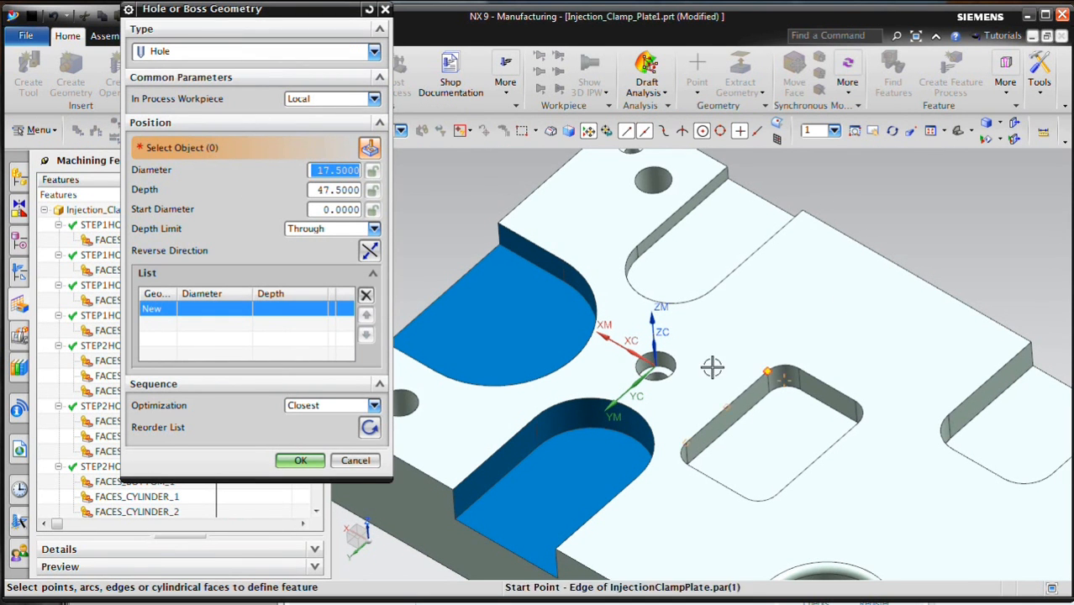
pyautogui.click(677, 358)
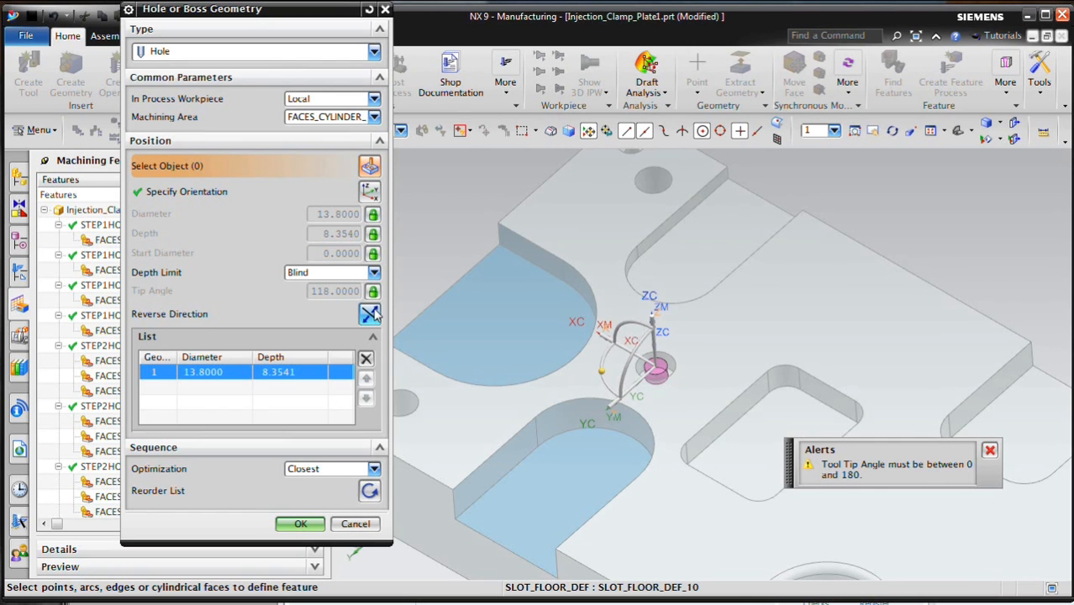
pyautogui.click(365, 359)
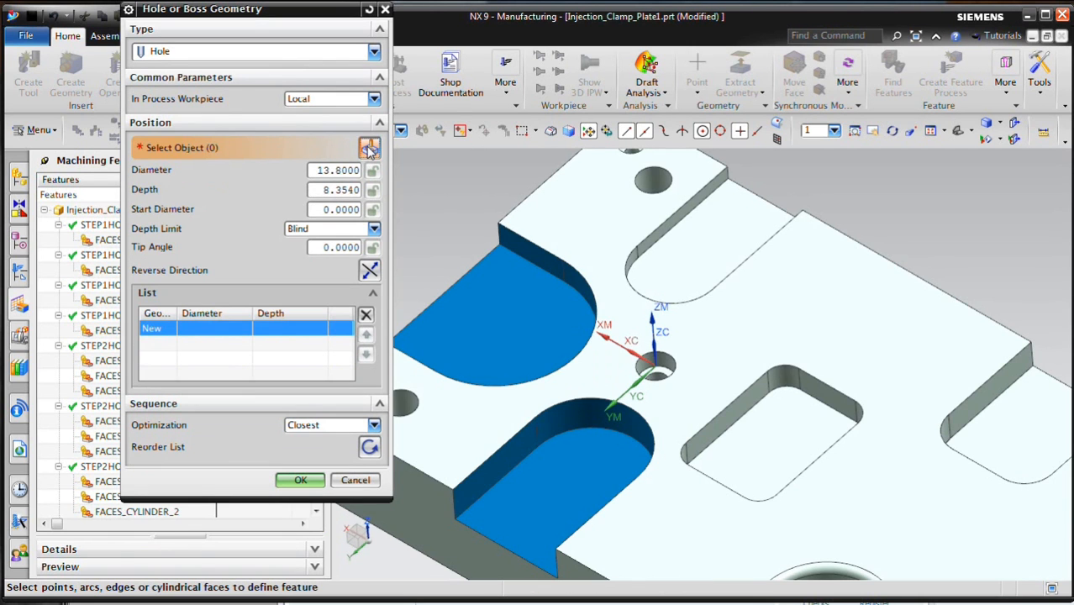
pyautogui.click(664, 356)
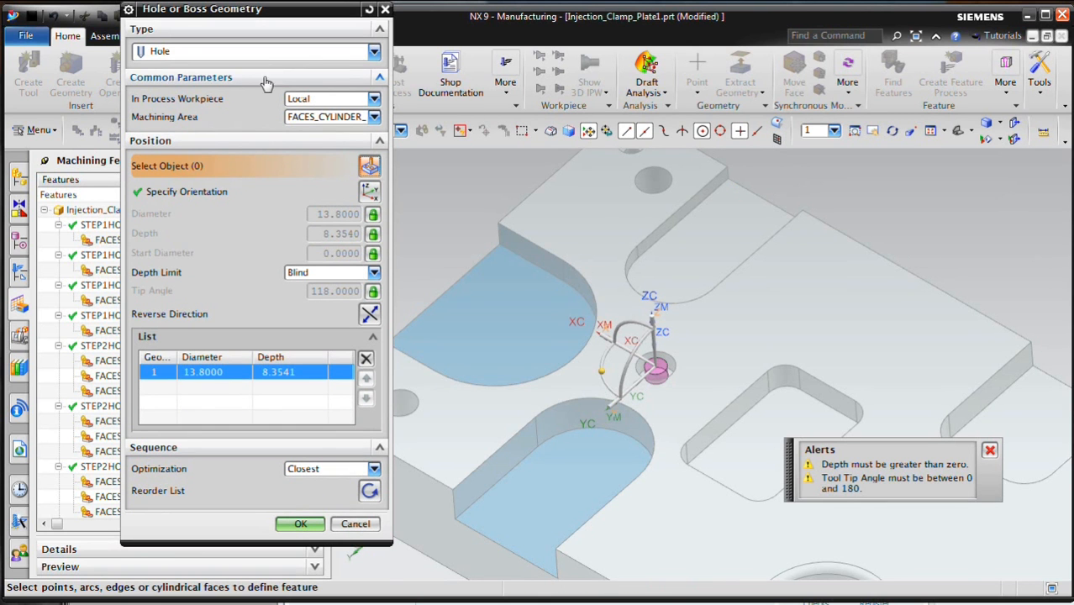
# - Set the in-process workpiece of the selected hole to Use 3D
pyautogui.click(331, 119)
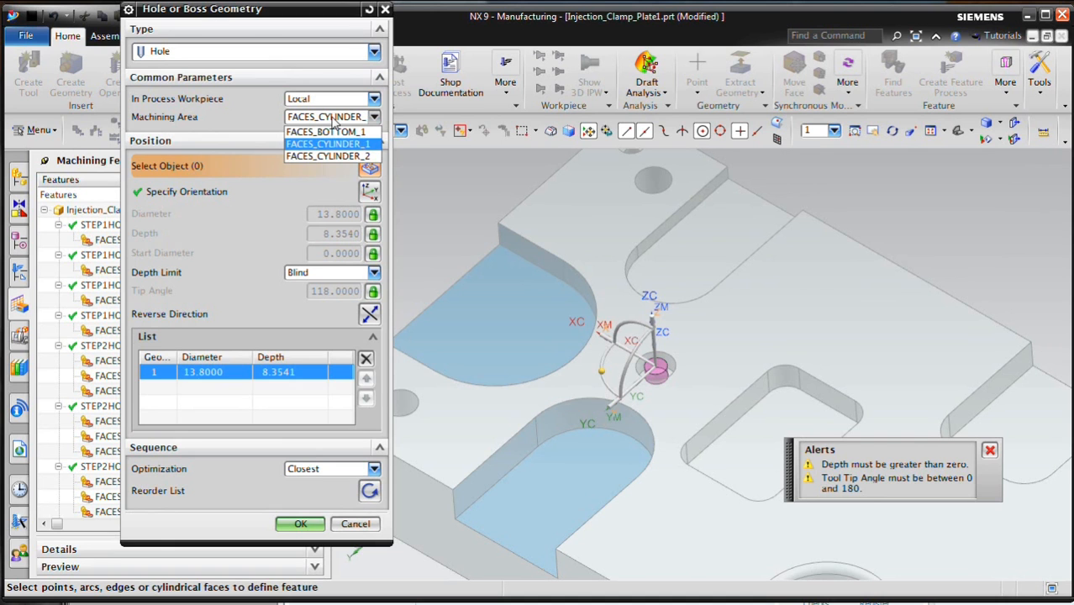
pyautogui.click(248, 111)
pyautogui.click(294, 99)
pyautogui.click(298, 122)
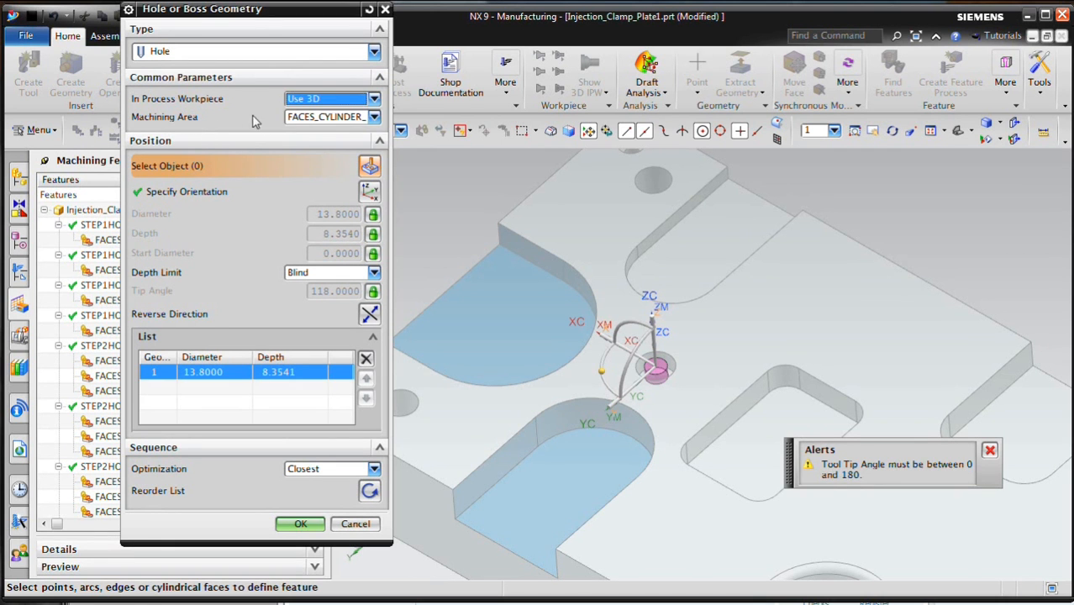
# - Set the hole's machining area to FACES_CYLINDER_2 and accept the hole geometry
pyautogui.click(315, 122)
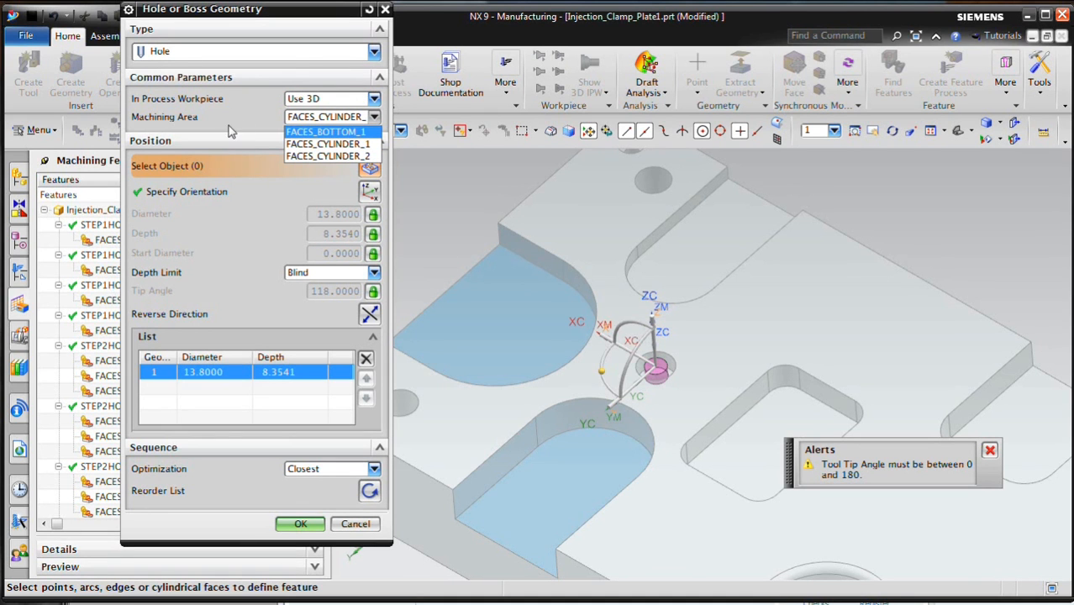
pyautogui.click(304, 148)
pyautogui.click(325, 121)
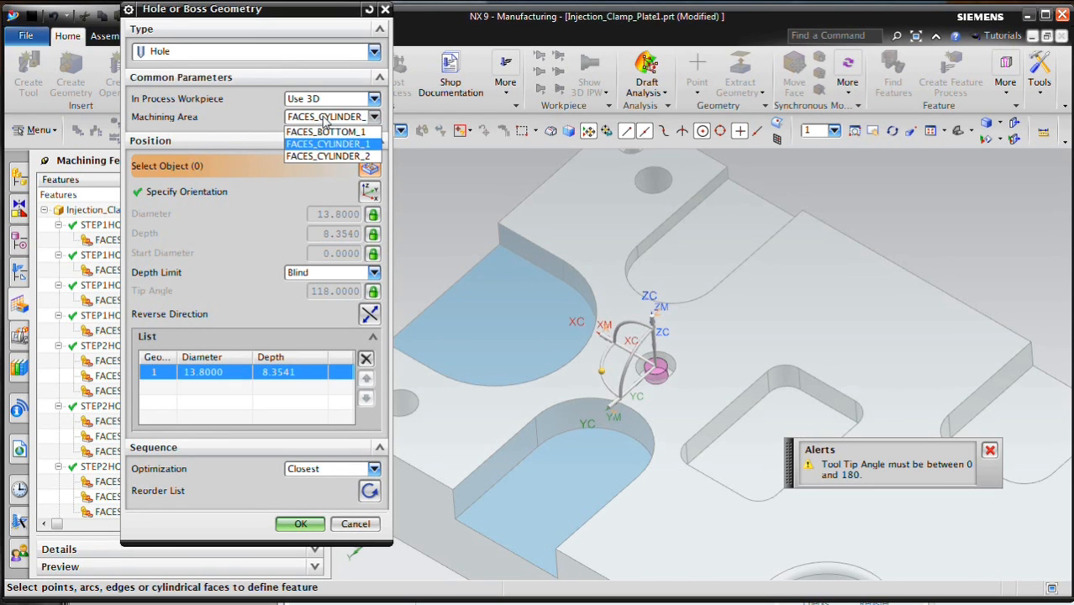
pyautogui.click(333, 156)
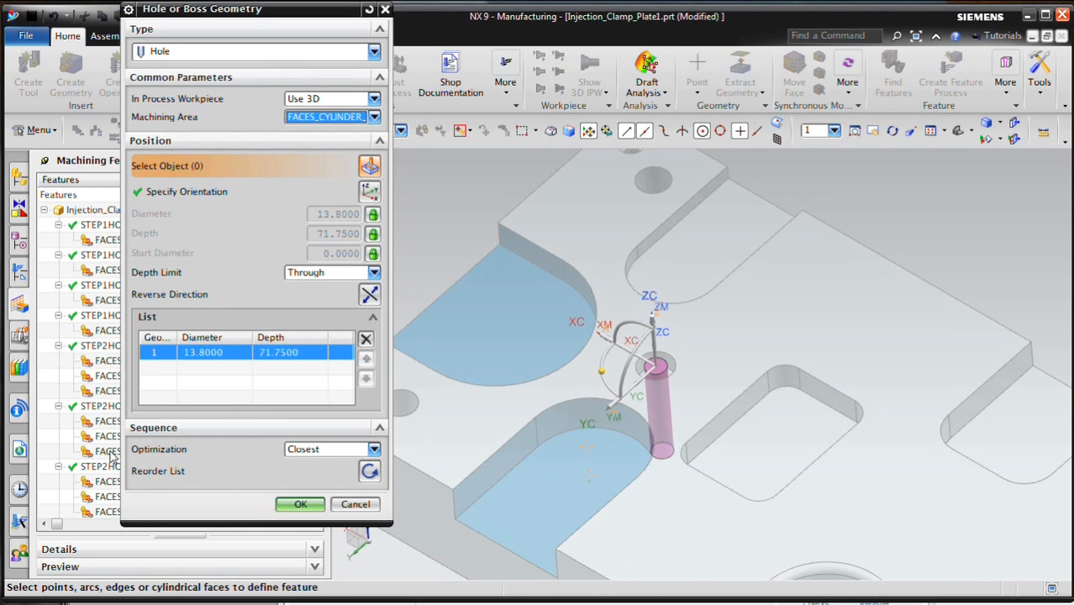
pyautogui.click(301, 505)
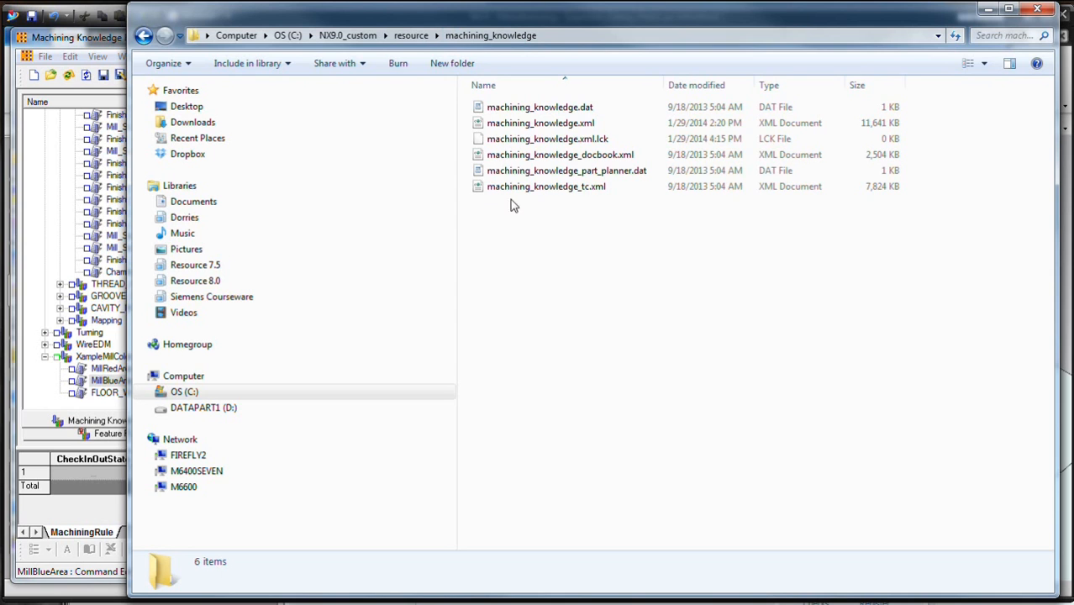
# - Point out machining_knowledge.xml in its folder, then switch to the Machining Knowledge Editor and show its feature recognition rules
pyautogui.click(562, 124)
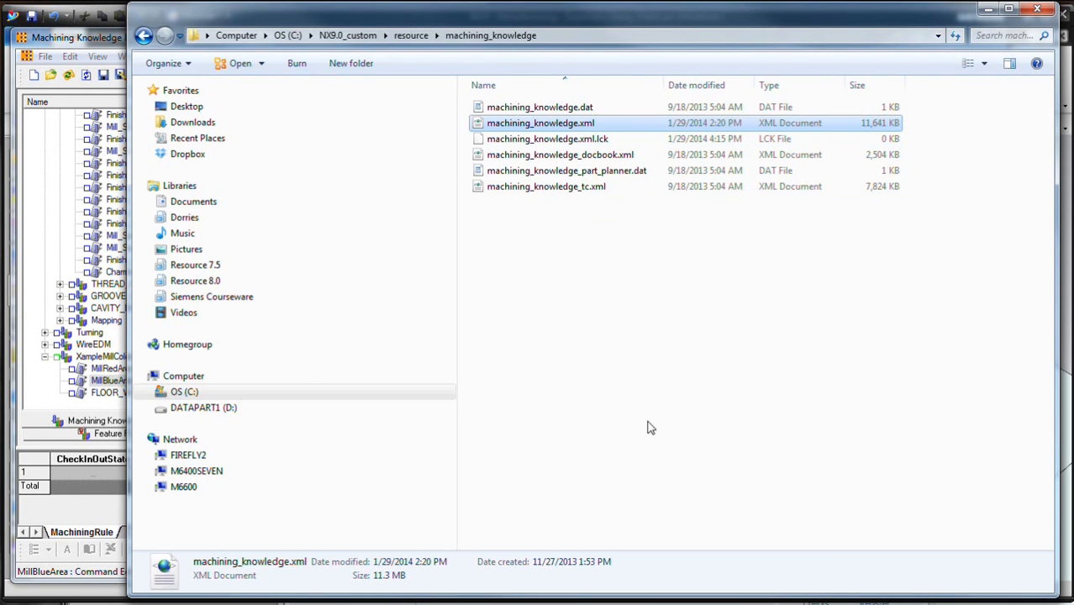
pyautogui.click(88, 42)
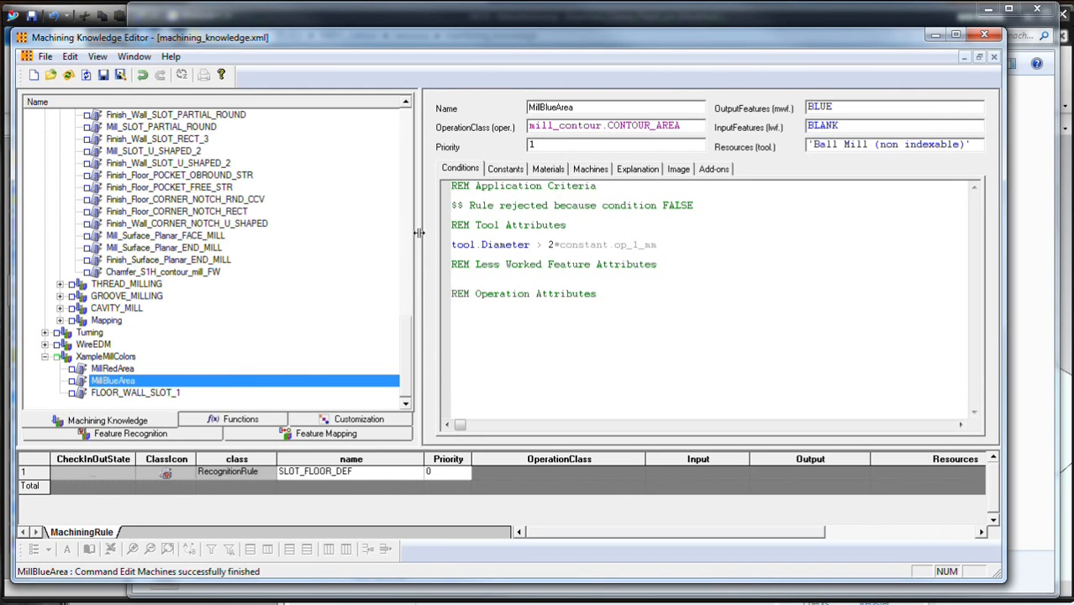
pyautogui.click(136, 435)
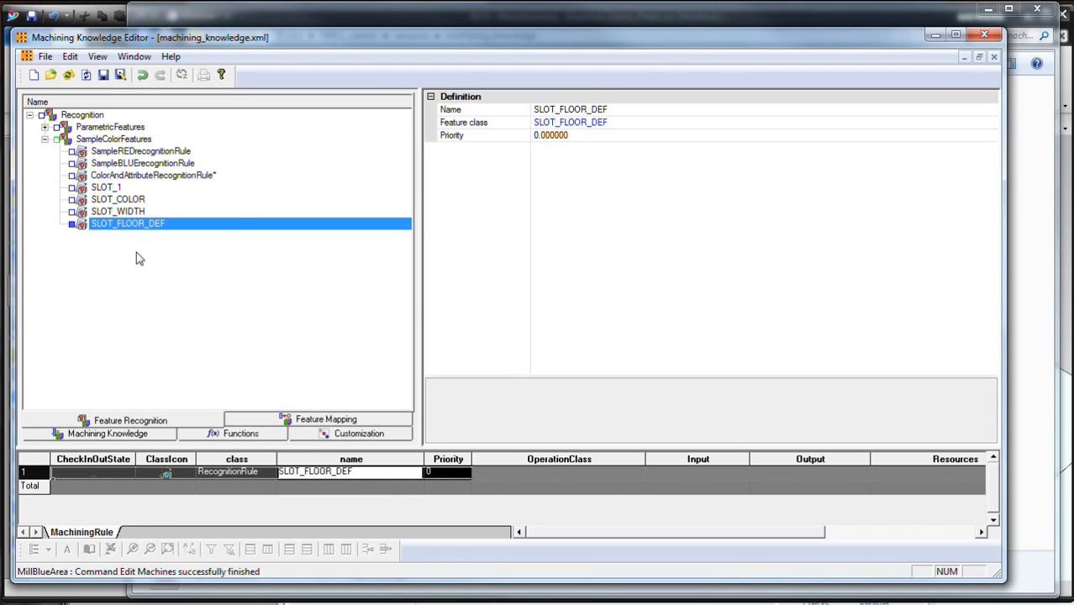
# - Display the FLOOR_WALL_SLOT_1 machining rule under XampleMillColors and examine its application criteria and tool attributes
pyautogui.click(101, 434)
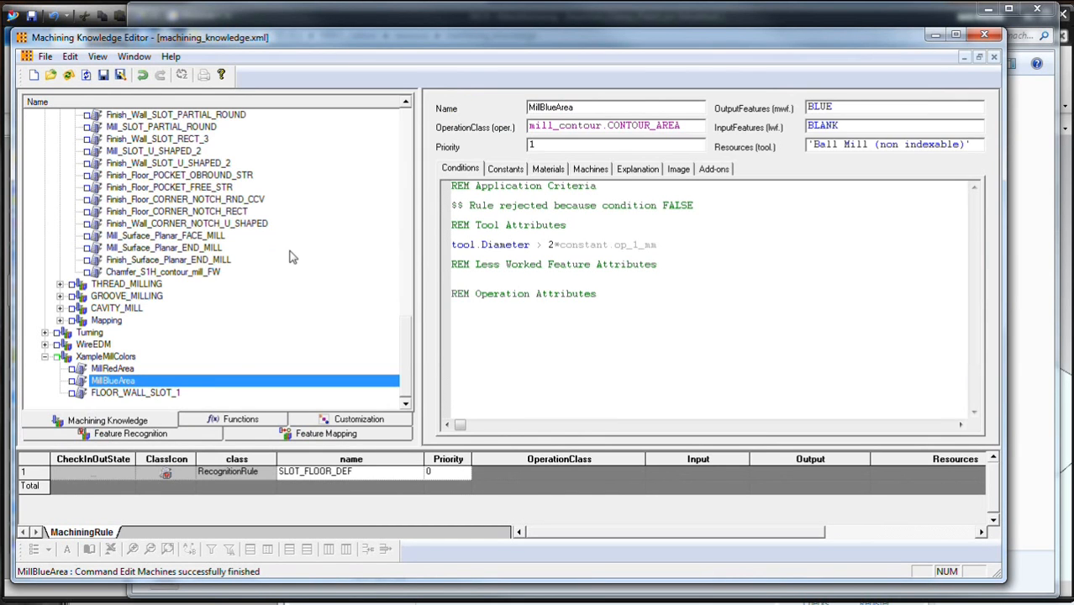
pyautogui.click(221, 333)
pyautogui.click(156, 395)
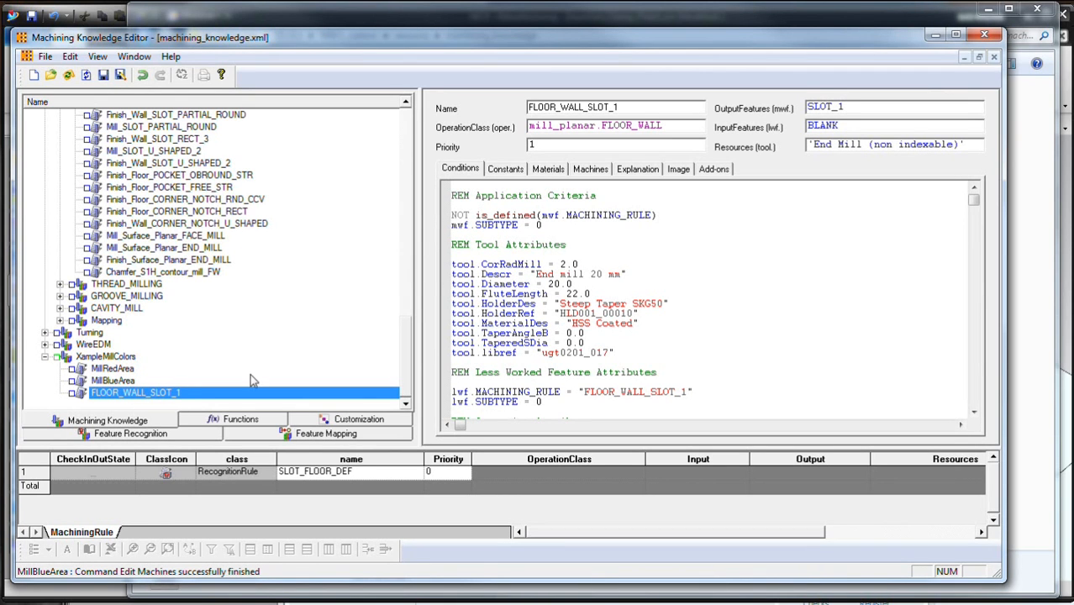
pyautogui.click(731, 252)
pyautogui.scroll(-3, 731, 253)
pyautogui.scroll(2, 733, 259)
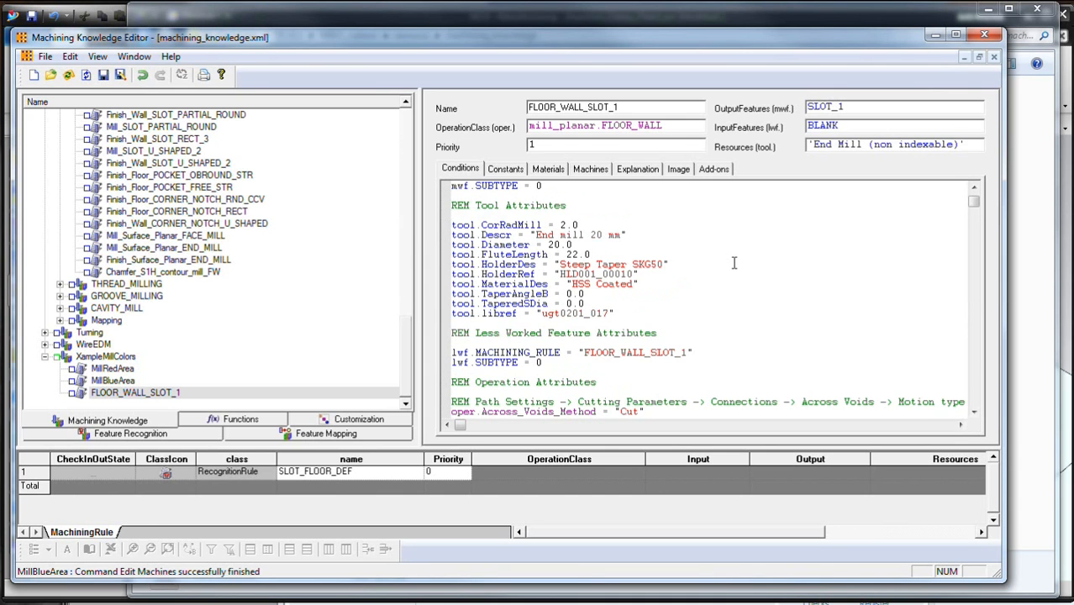
pyautogui.scroll(2, 733, 263)
pyautogui.scroll(-2, 734, 263)
pyautogui.scroll(1, 733, 263)
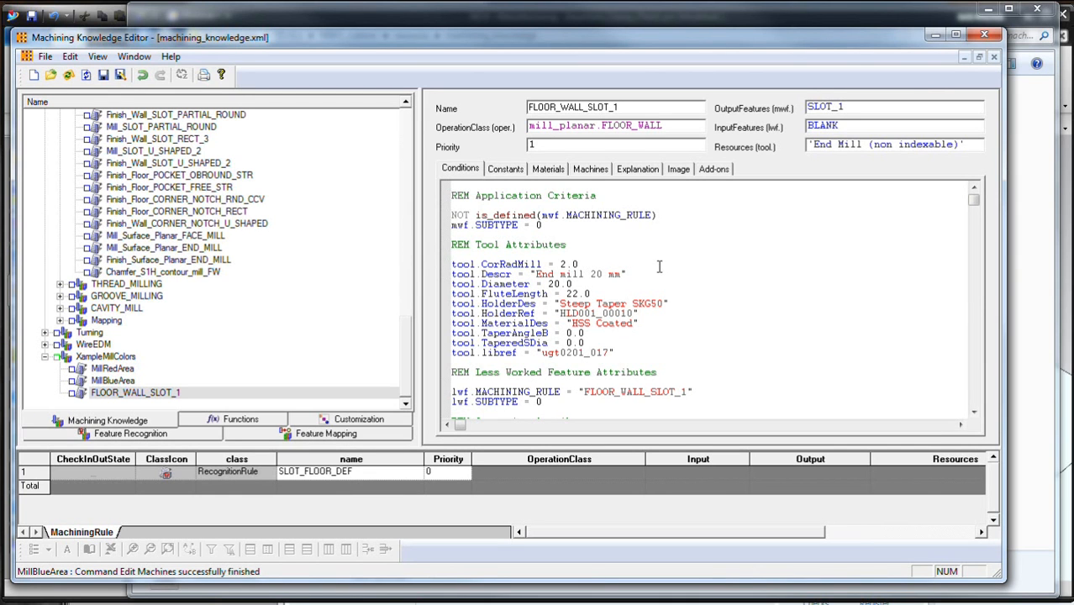
# - Examine the less worked feature attributes and operation attributes in the conditions of FLOOR_WALL_SLOT_1
pyautogui.scroll(-1, 662, 267)
pyautogui.scroll(-4, 662, 268)
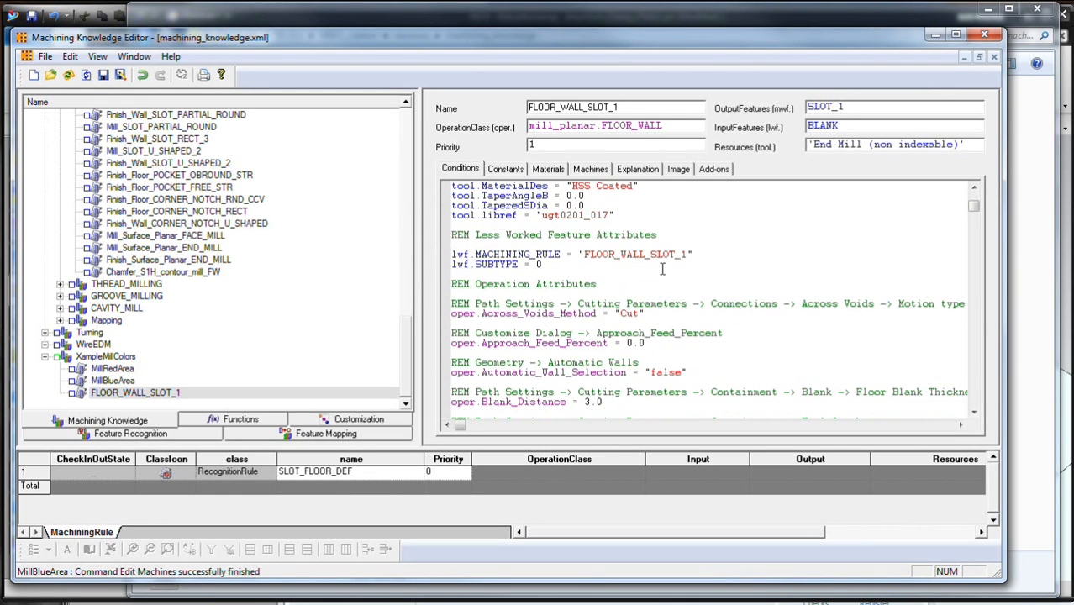
pyautogui.scroll(2, 654, 269)
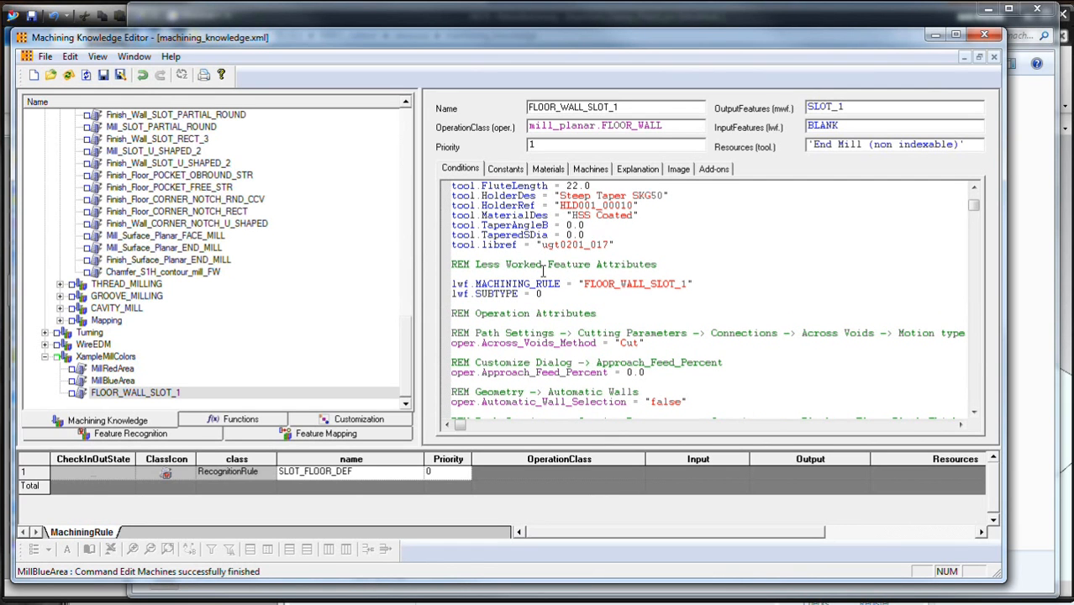
pyautogui.scroll(1, 728, 288)
pyautogui.scroll(2, 729, 287)
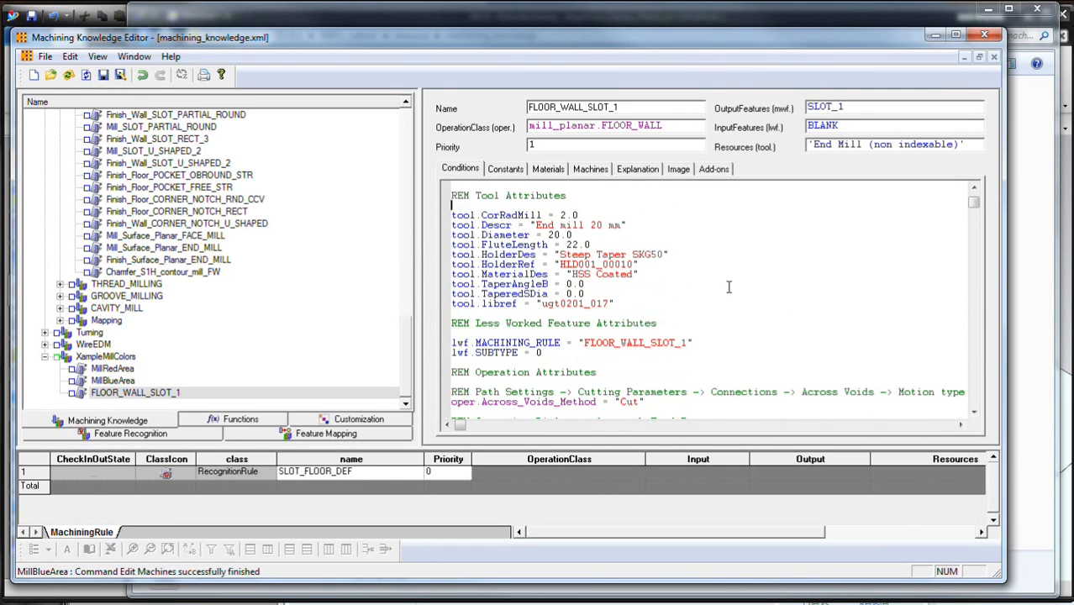
pyautogui.scroll(-2, 728, 287)
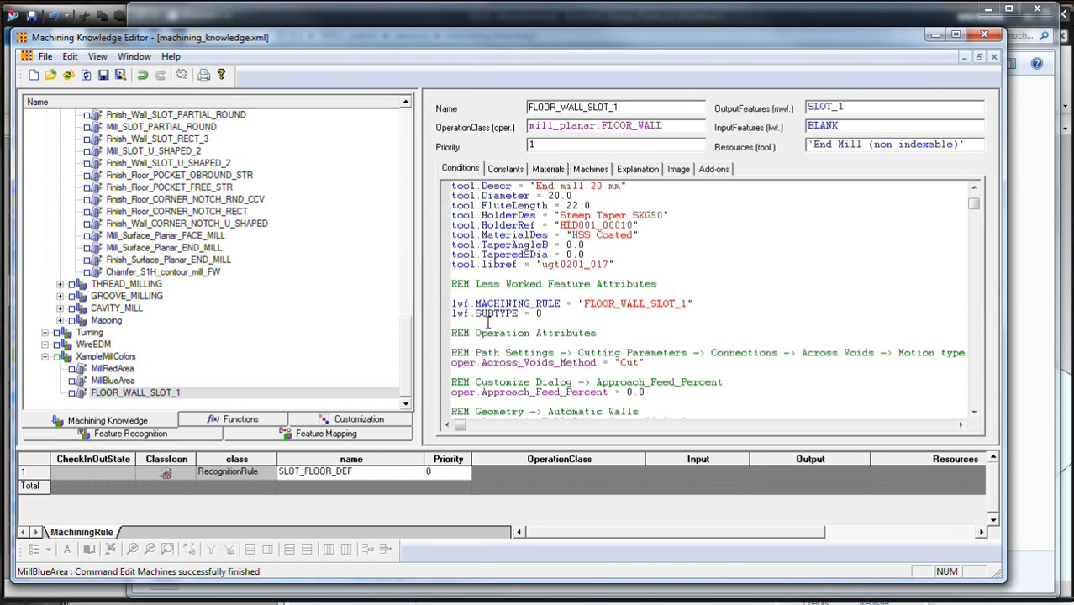
pyautogui.moveTo(502, 315)
pyautogui.click(716, 270)
pyautogui.scroll(2, 716, 270)
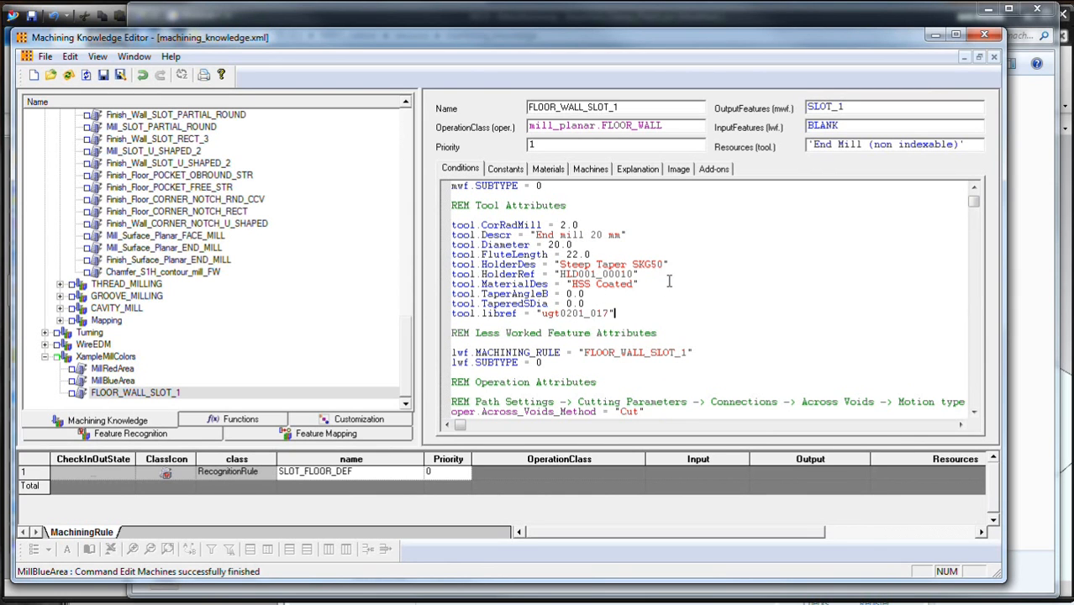
# - Find the Mill_SLOT_U_SHAPED_1 rule in the machining knowledge tree and examine its tool and operation conditions
pyautogui.moveTo(408, 348); pyautogui.dragTo(406, 289)
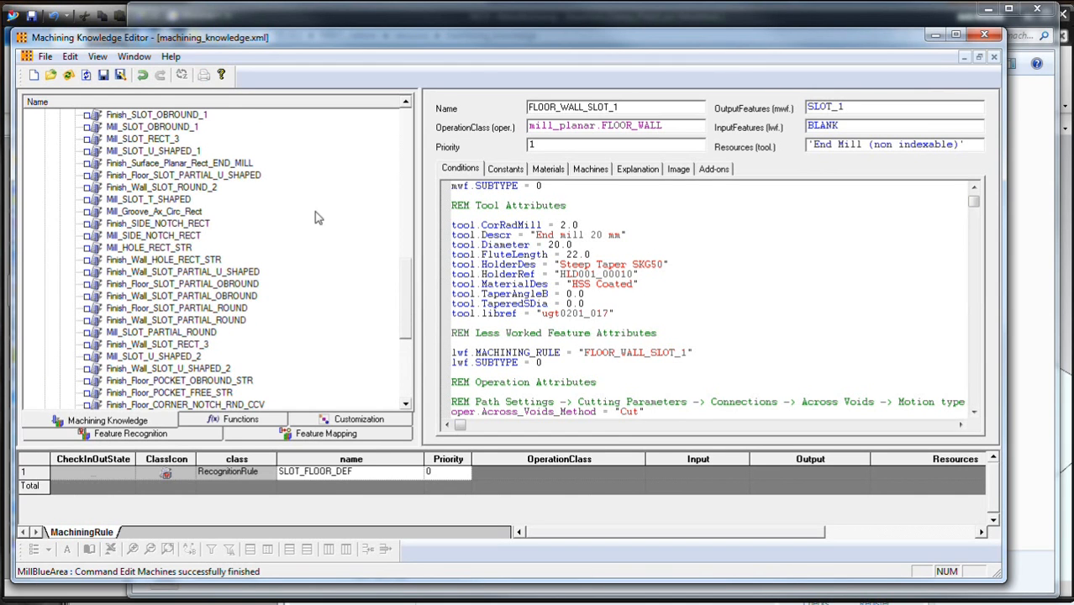
pyautogui.moveTo(403, 290); pyautogui.dragTo(405, 226)
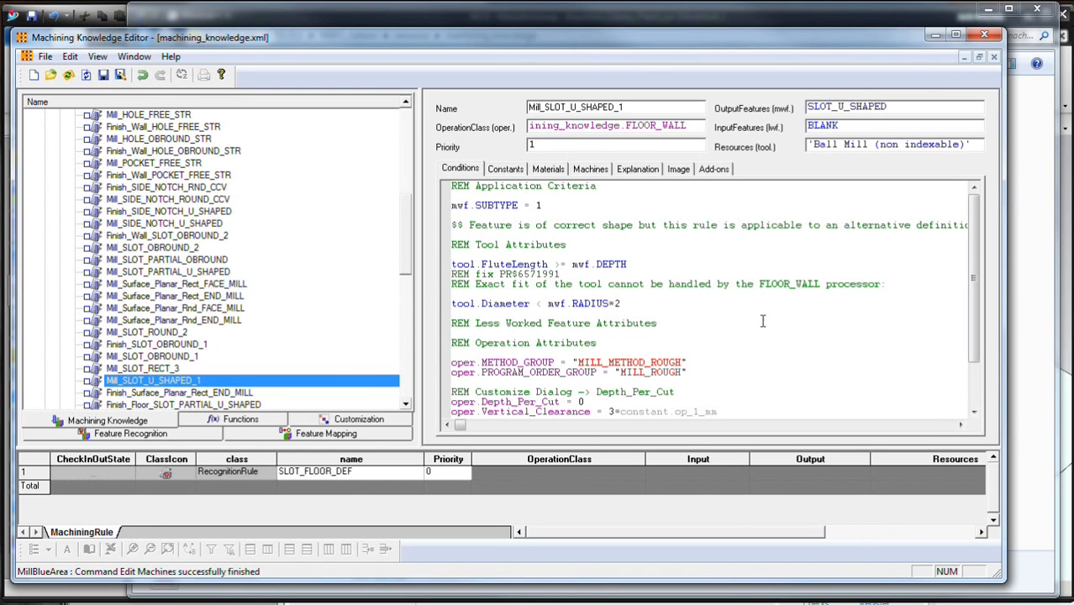
pyautogui.scroll(-1, 671, 273)
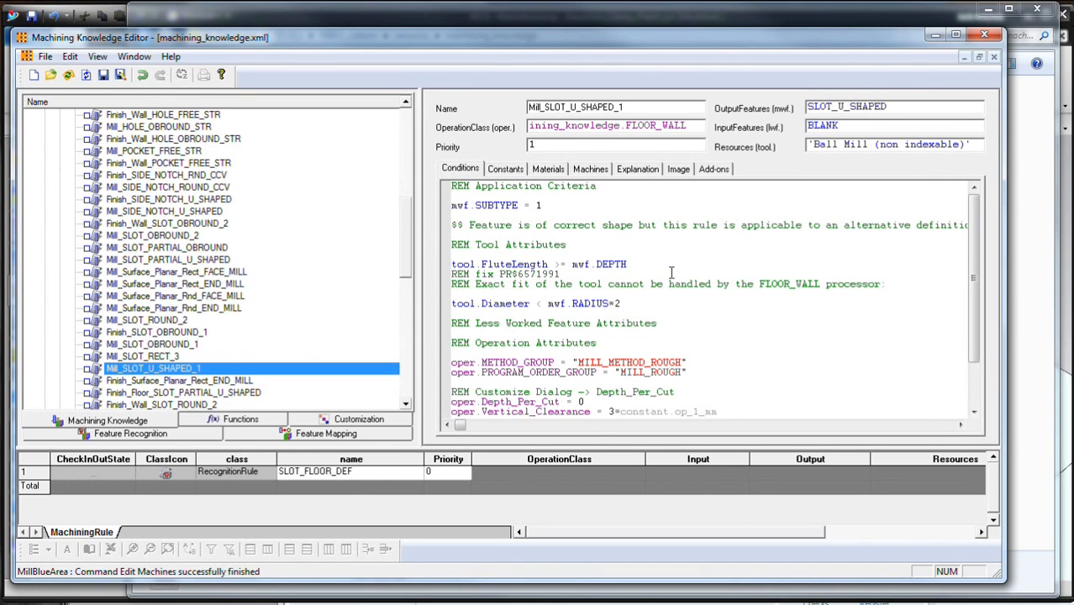
pyautogui.click(648, 265)
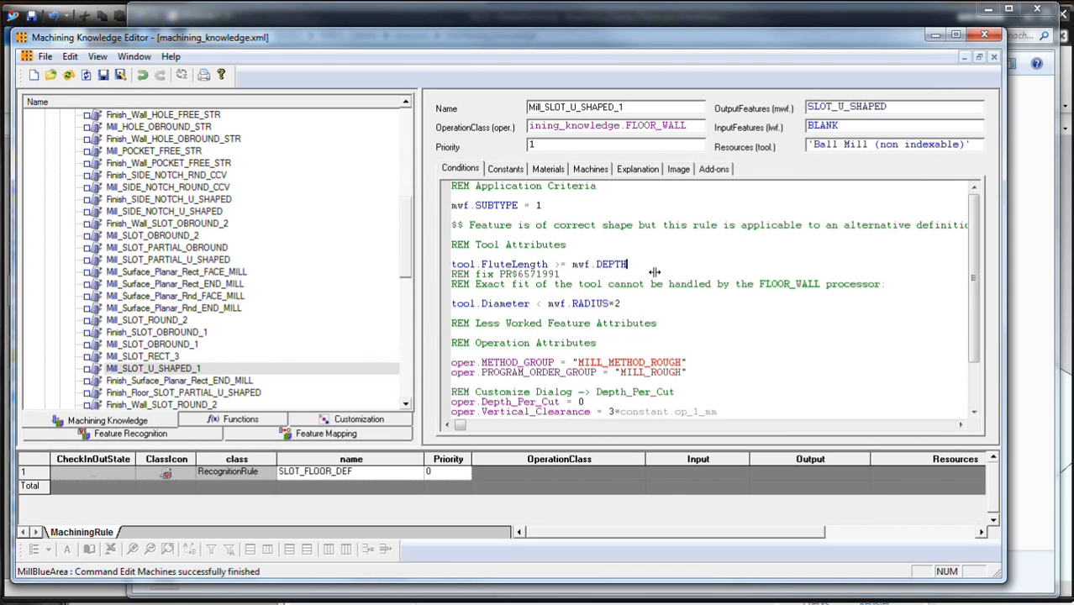
pyautogui.scroll(-1, 653, 273)
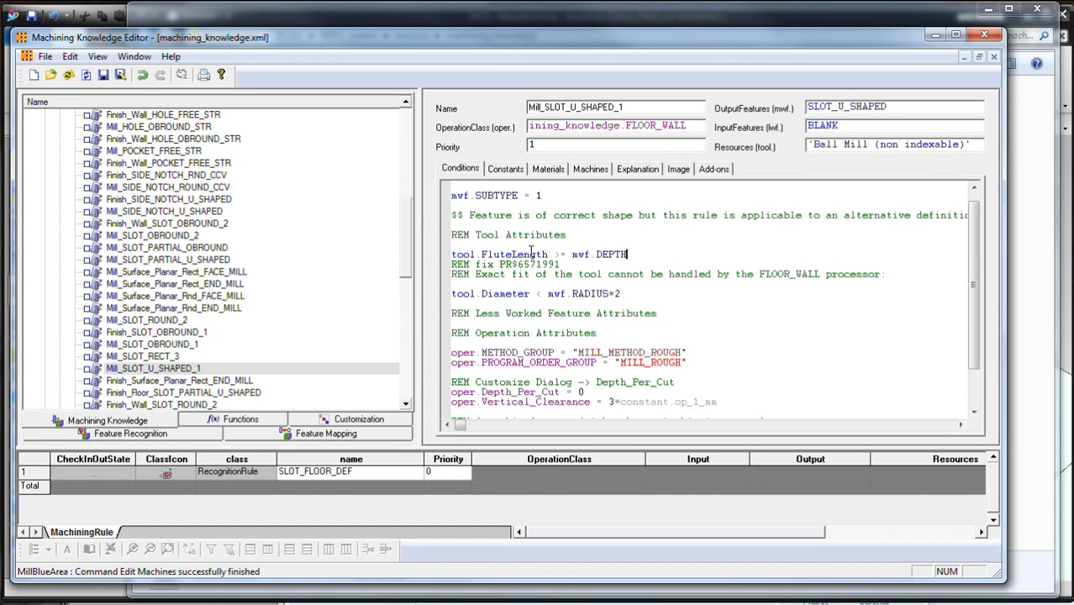
pyautogui.scroll(-4, 605, 313)
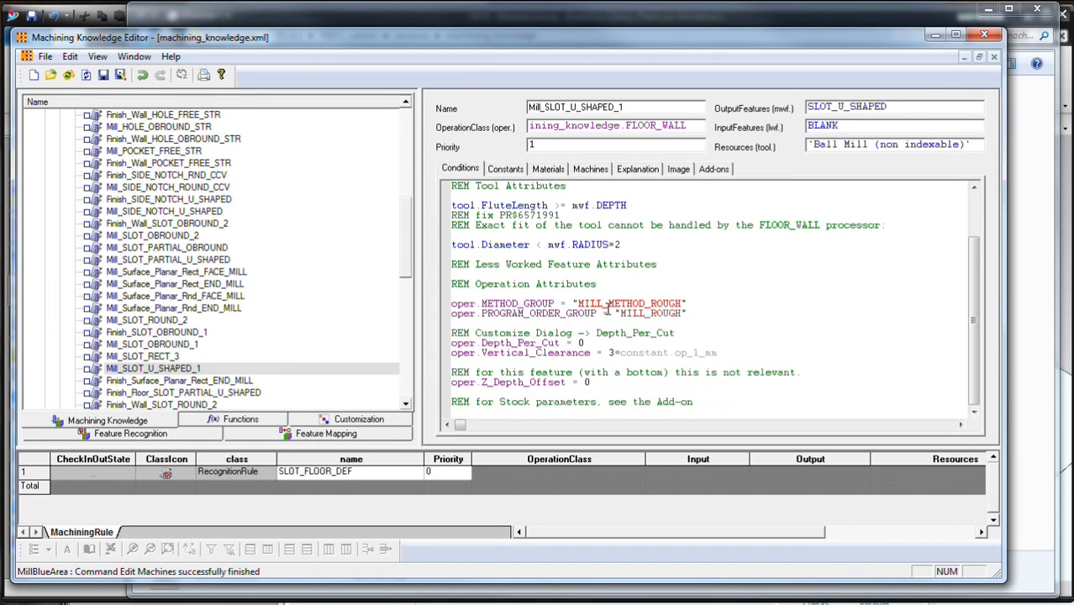
pyautogui.scroll(4, 607, 309)
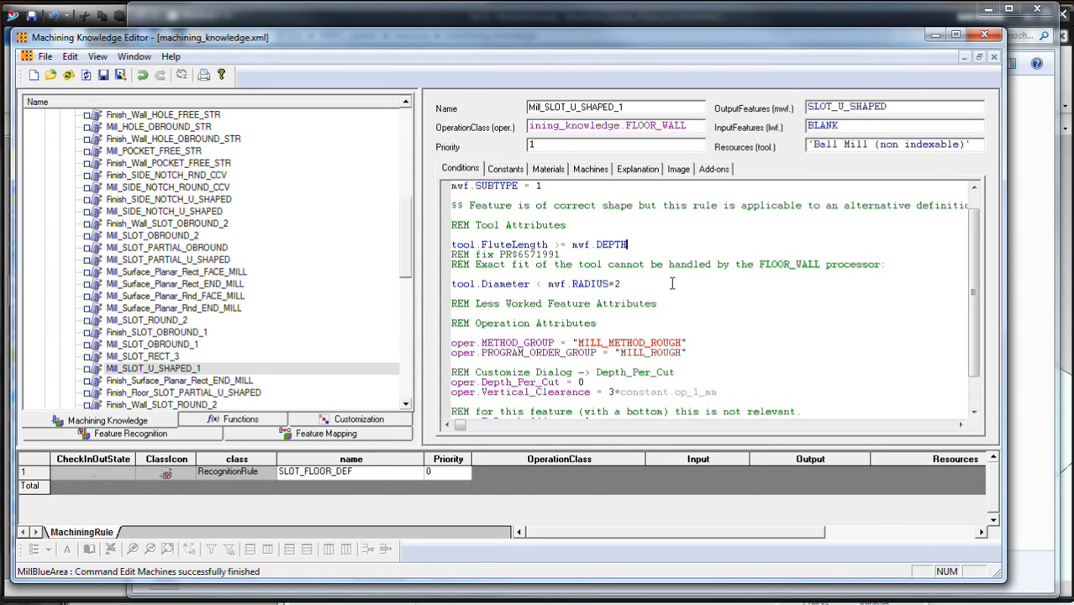
pyautogui.scroll(-2, 672, 284)
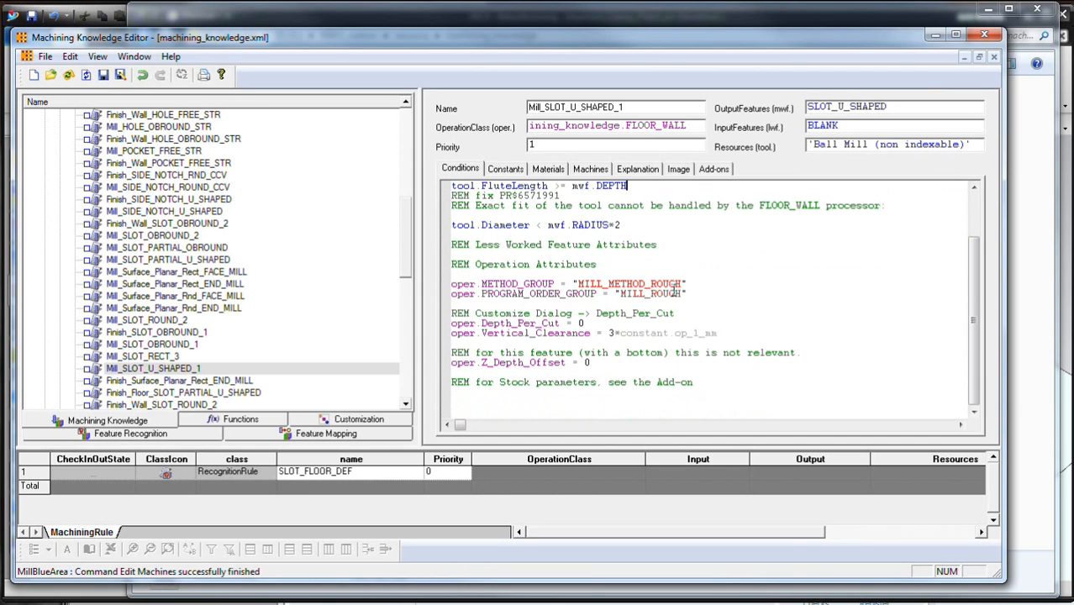